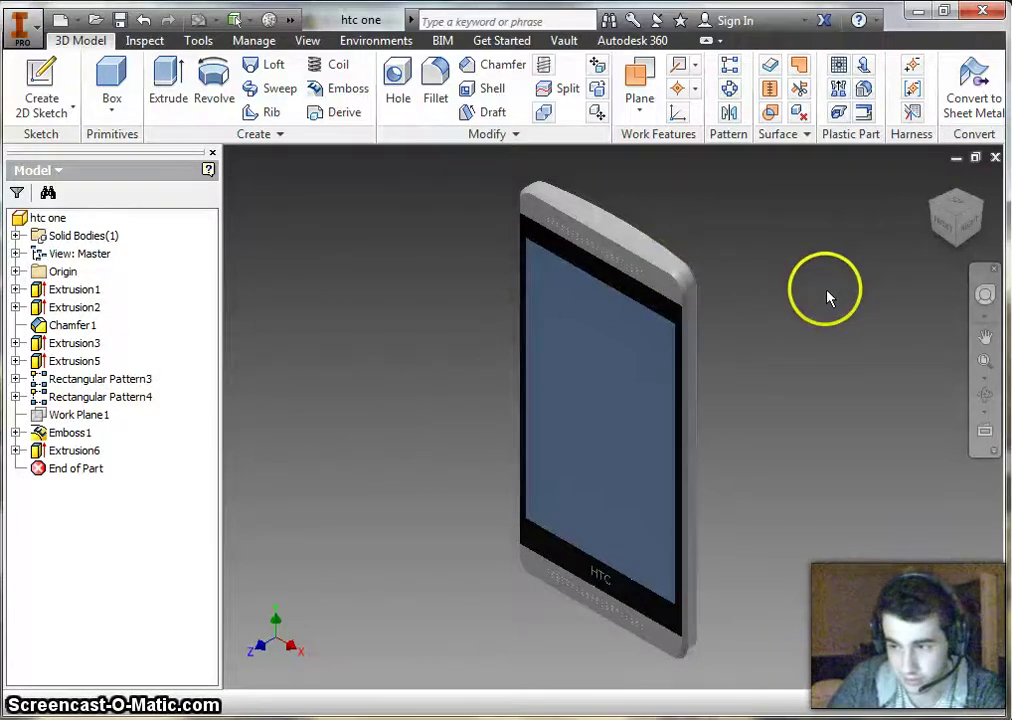
- Inspect Extrusion1's Sketch1: the 5.400 by 2.700 phone outline with its .250 dimension
scroll(768, 339, "up", 3)
scroll(765, 336, "down", 5)
scroll(660, 368, "up", 2)
middle_click_drag(660, 368, 642, 397)
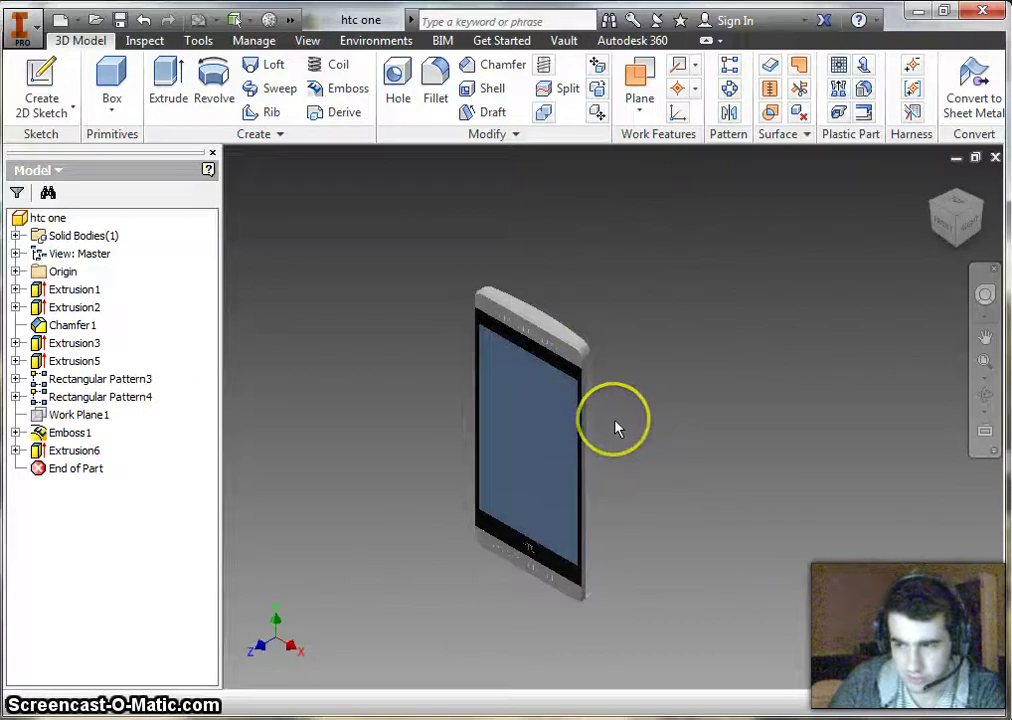
left_click(16, 290)
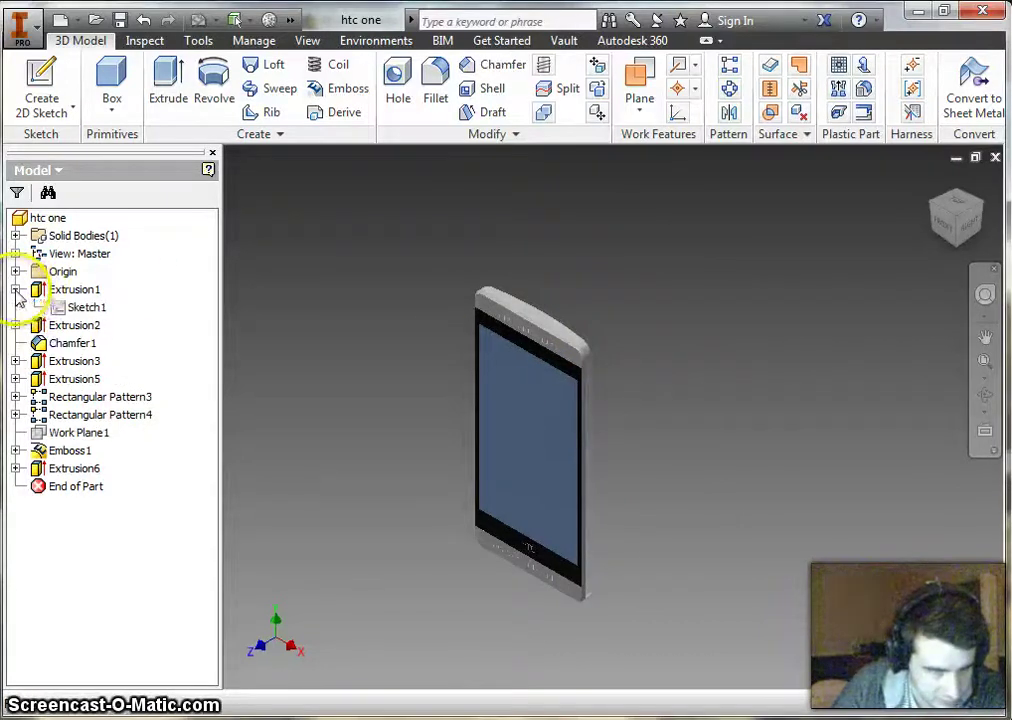
left_click(86, 307)
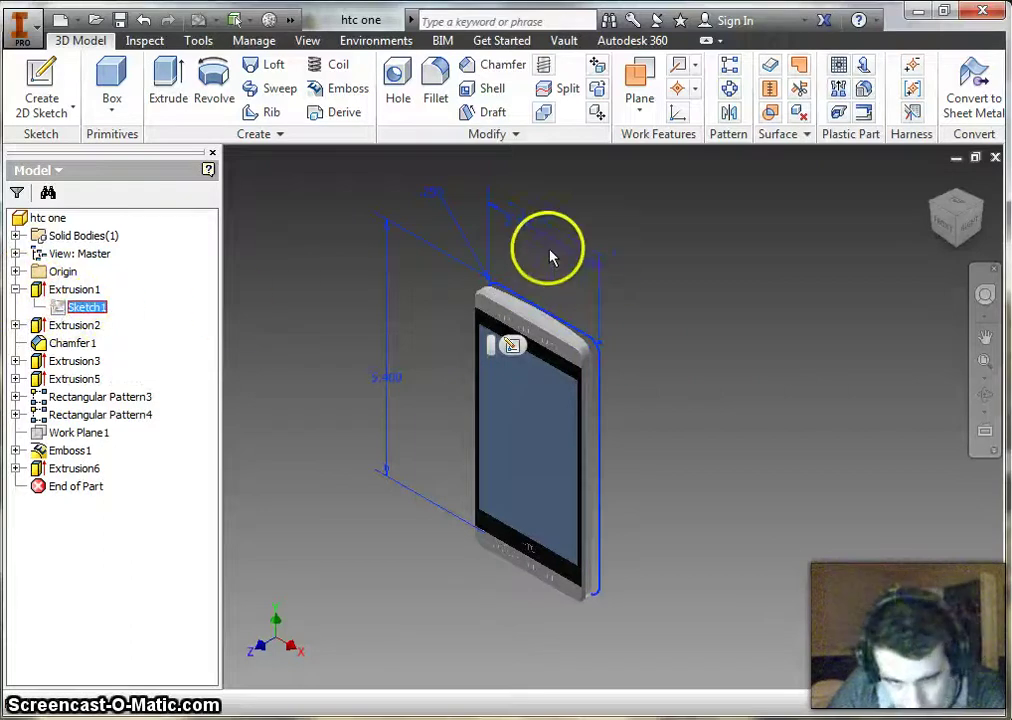
left_click(151, 307)
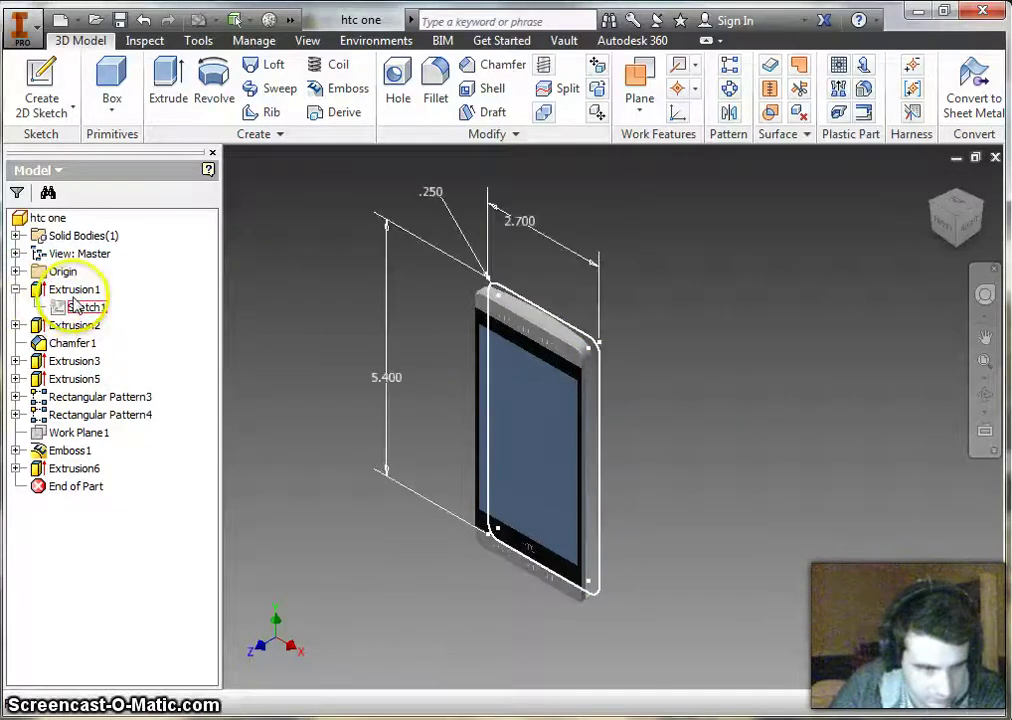
left_click(16, 290)
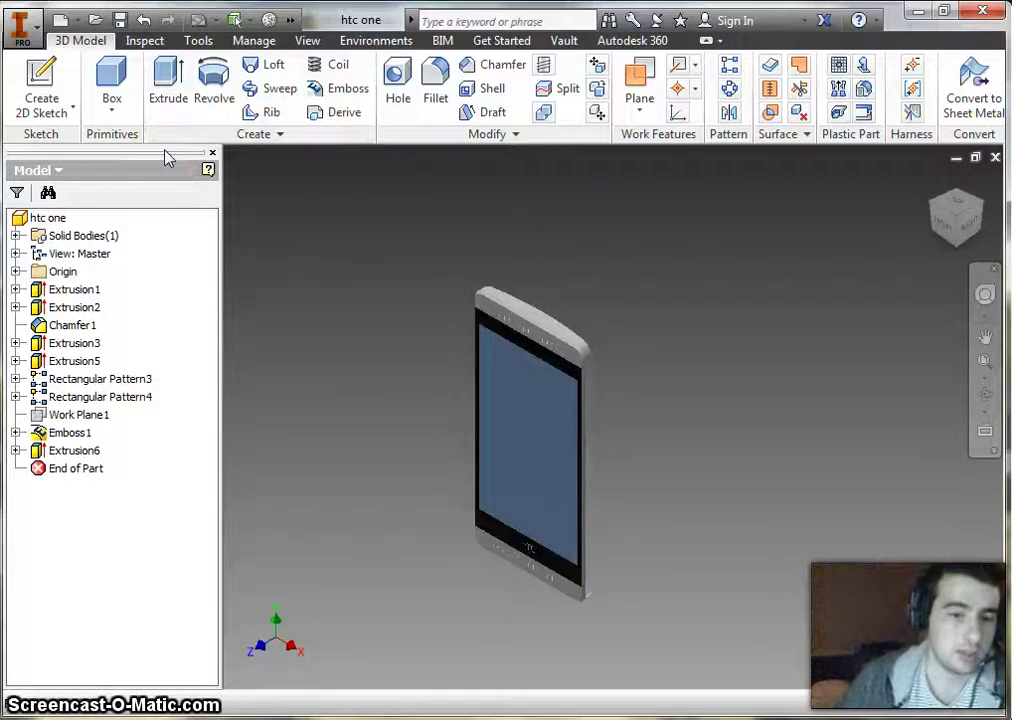
left_click(15, 289)
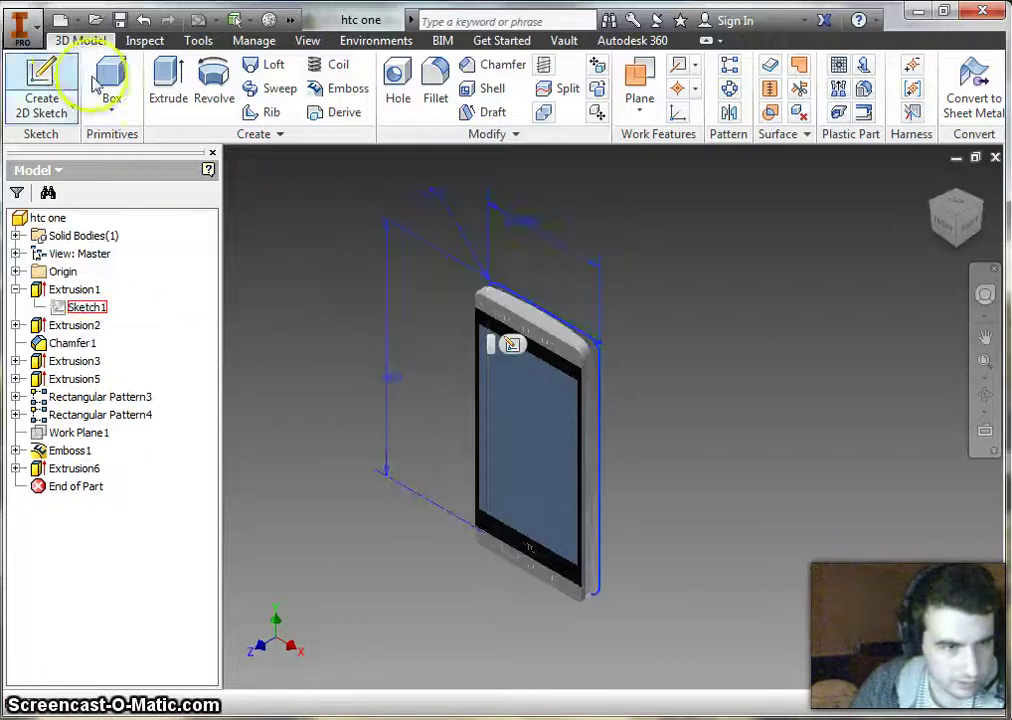
- Create a new part from Standard.ipt and pick its XY Plane for a 2D sketch
left_click(60, 20)
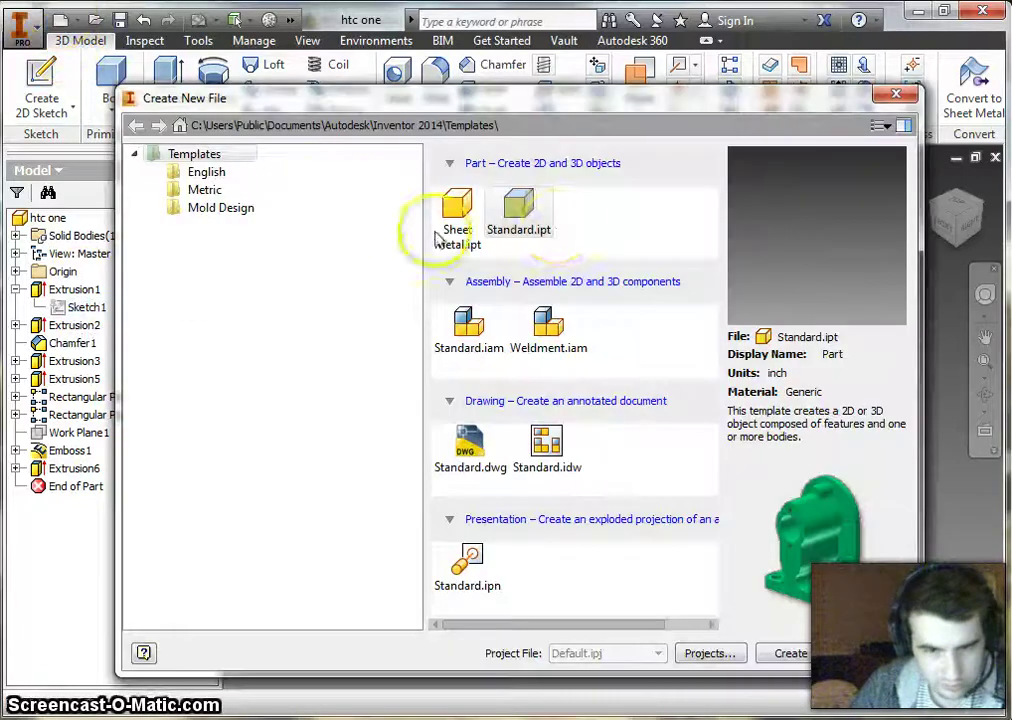
left_click(813, 656)
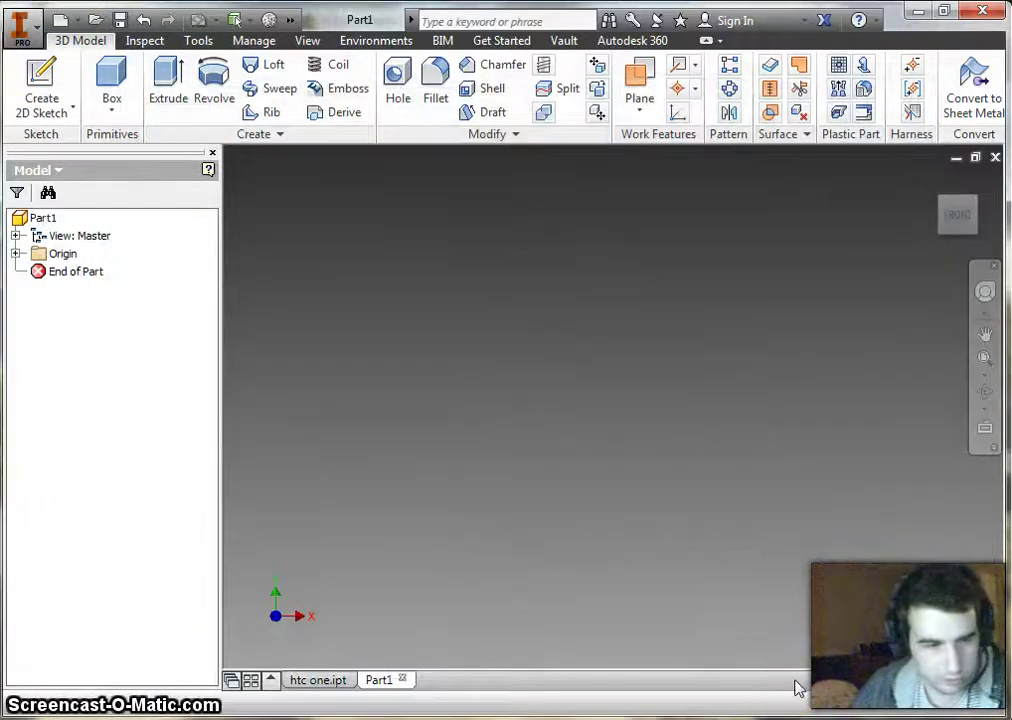
left_click(16, 254)
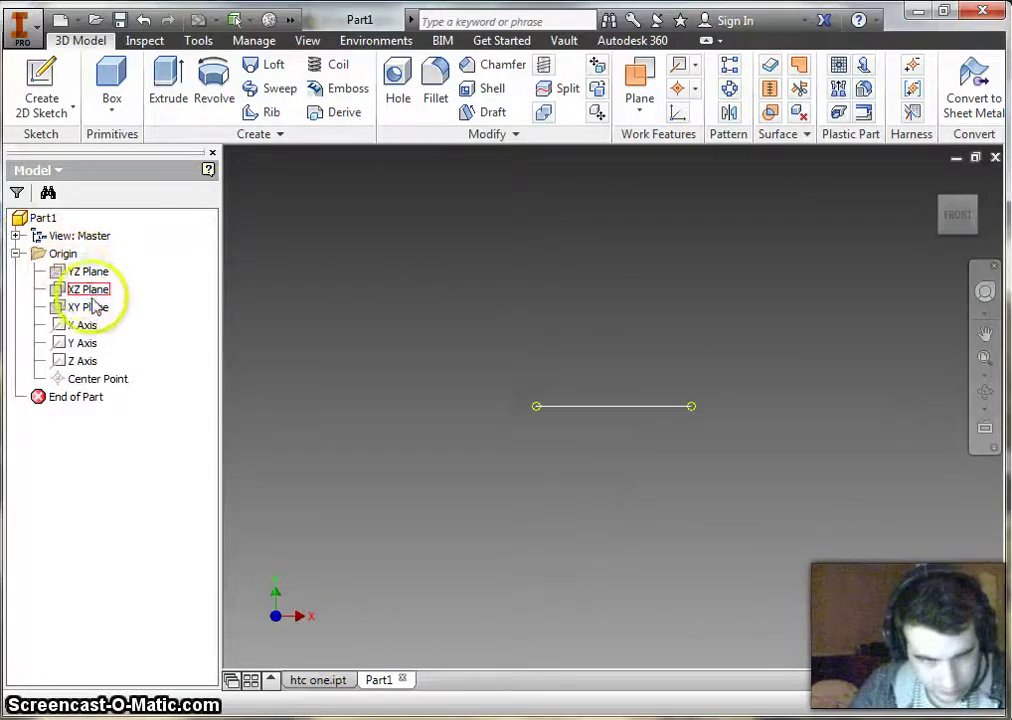
left_click(94, 307)
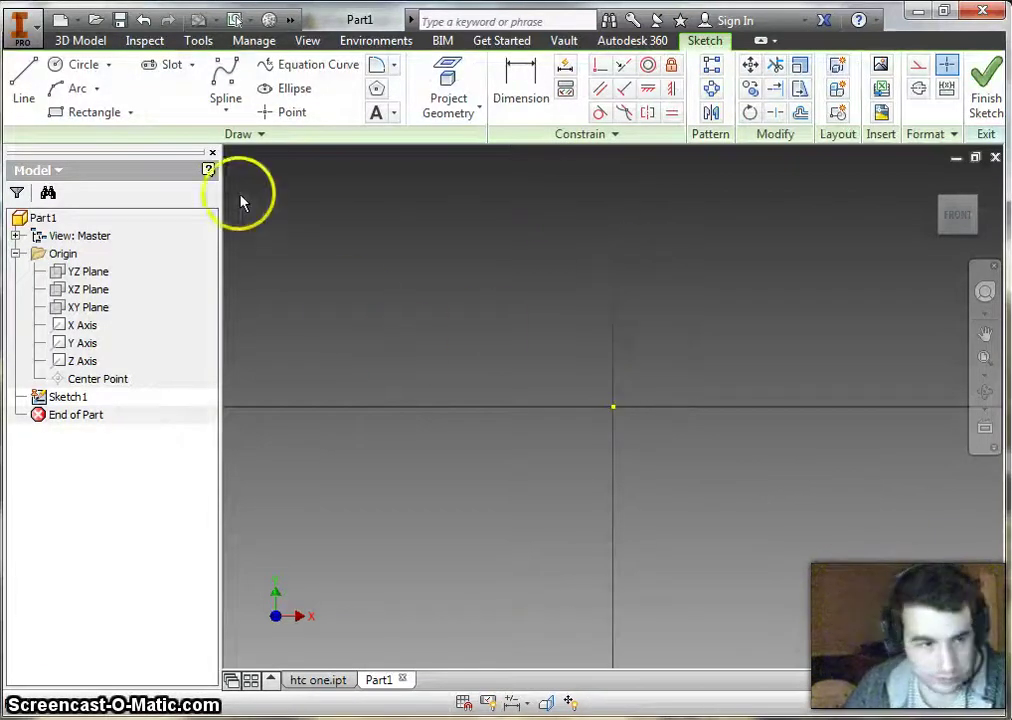
- Draw a rectangle with one corner at the sketch origin
left_click(75, 112)
left_click(613, 407)
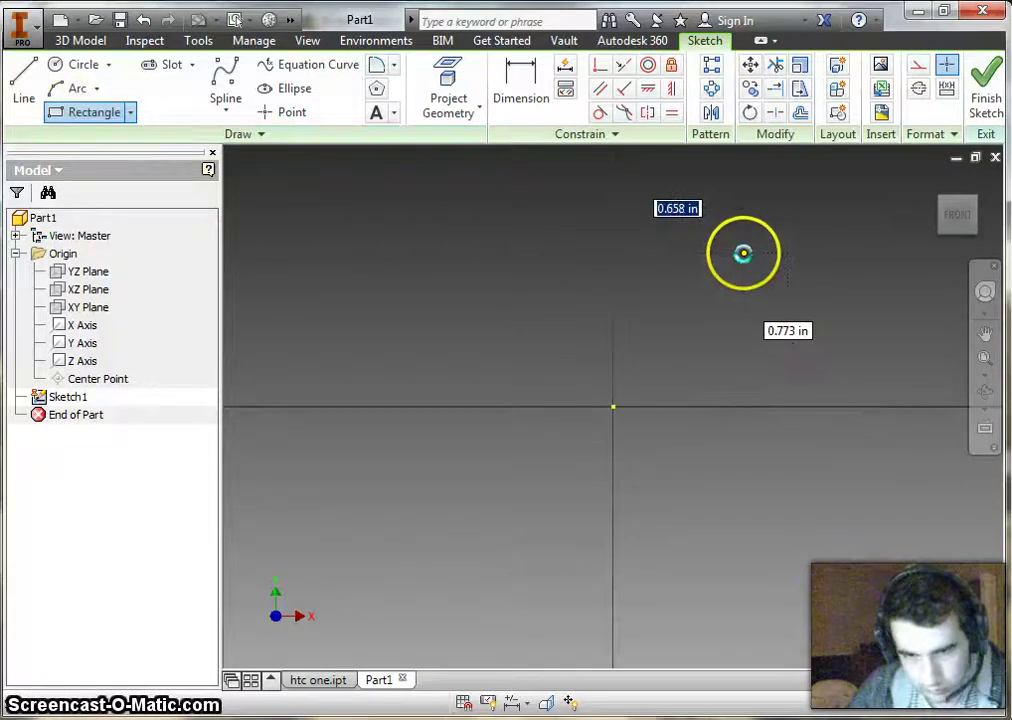
left_click(743, 253)
left_click(521, 92)
- Dimension the rectangle 2.900 wide along the bottom and 5.600 tall on the left
left_click(703, 417)
left_click(699, 536)
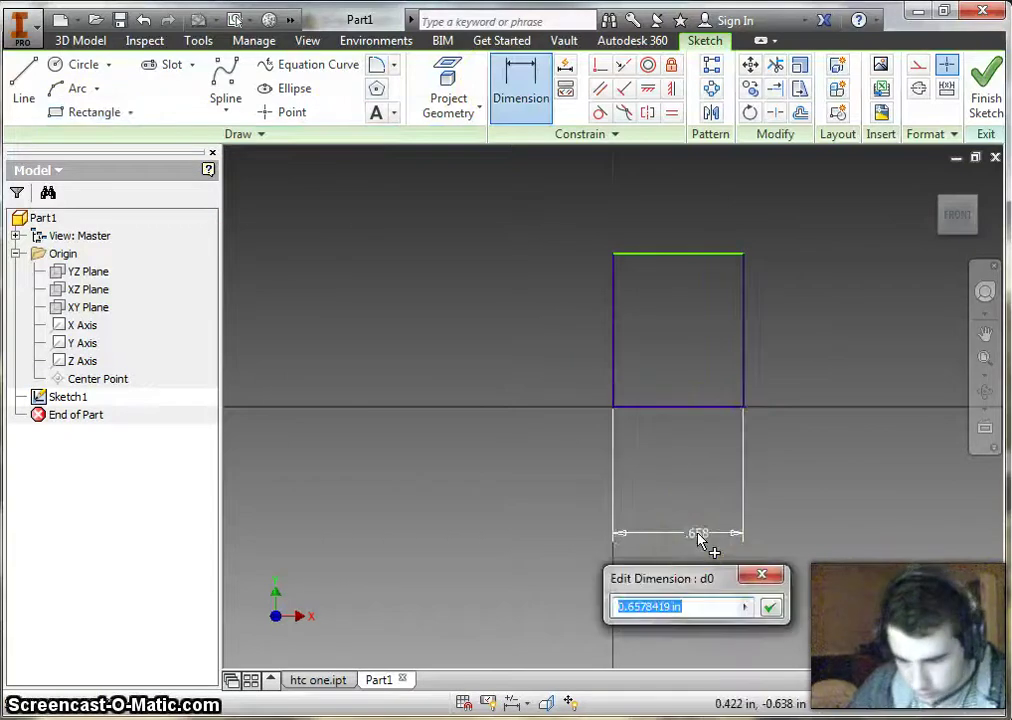
type("2.9")
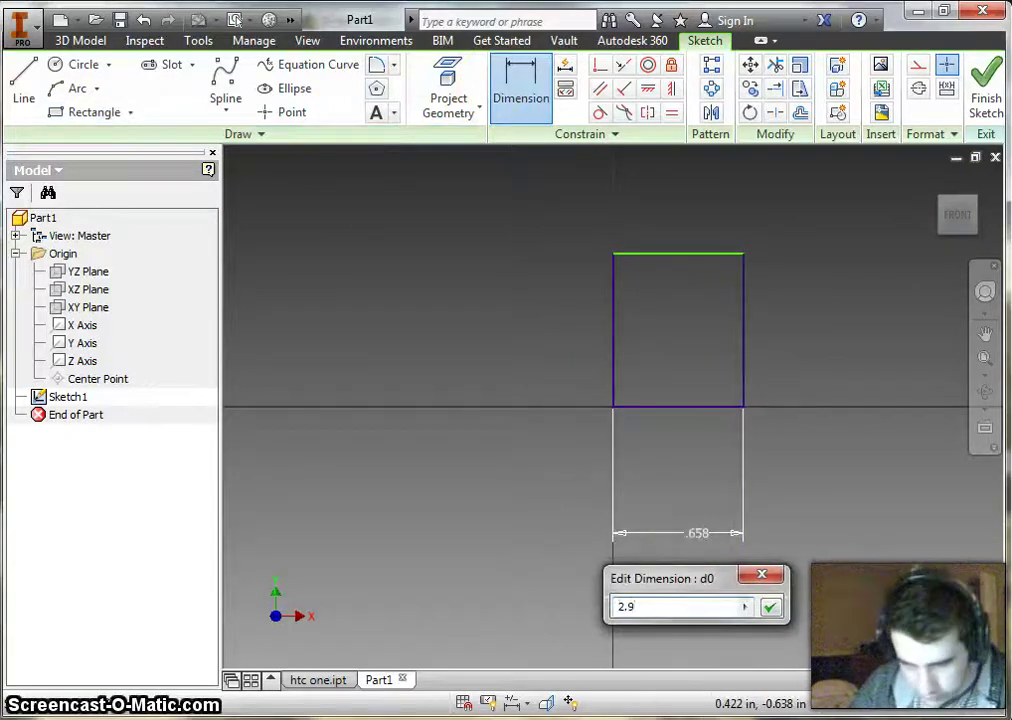
key("Return")
left_click(614, 323)
left_click(434, 362)
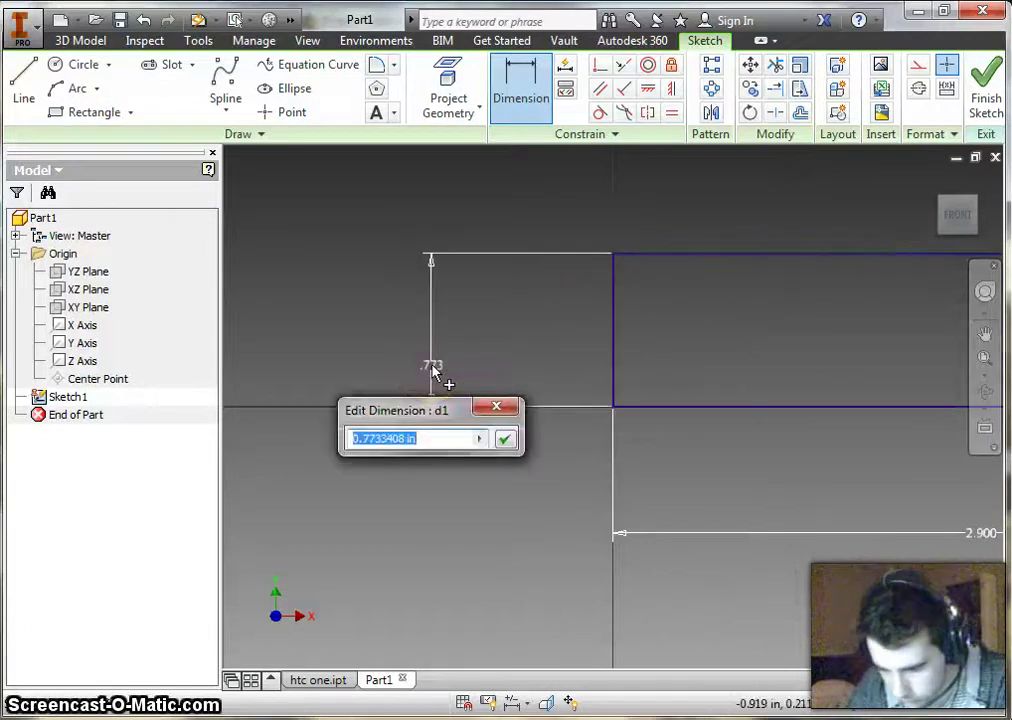
type("5.6")
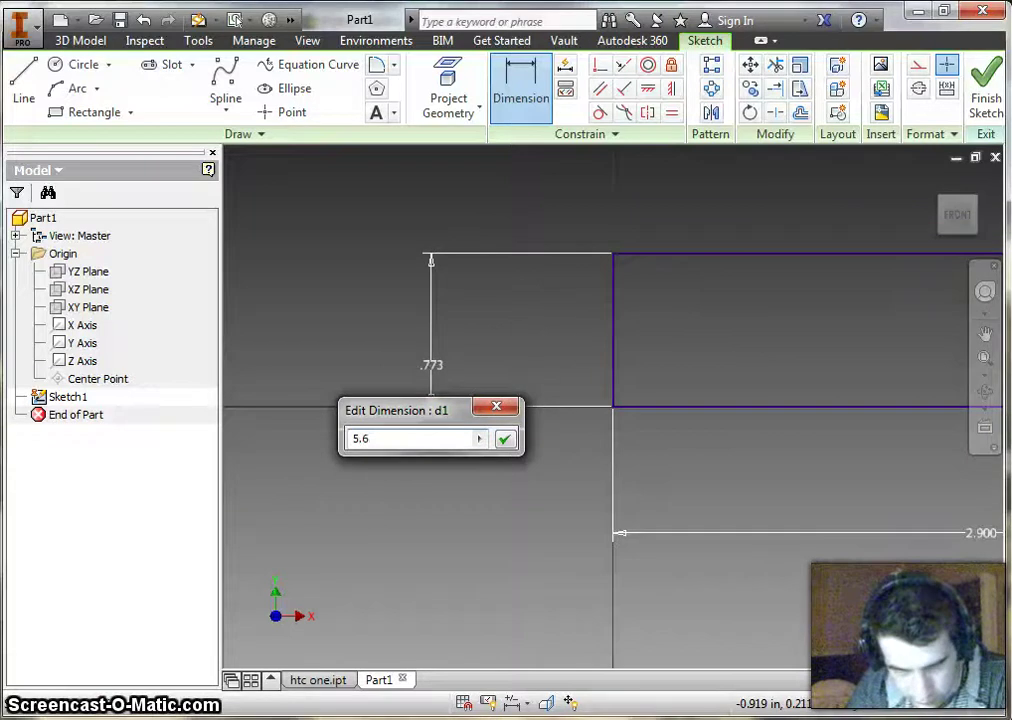
key("Return")
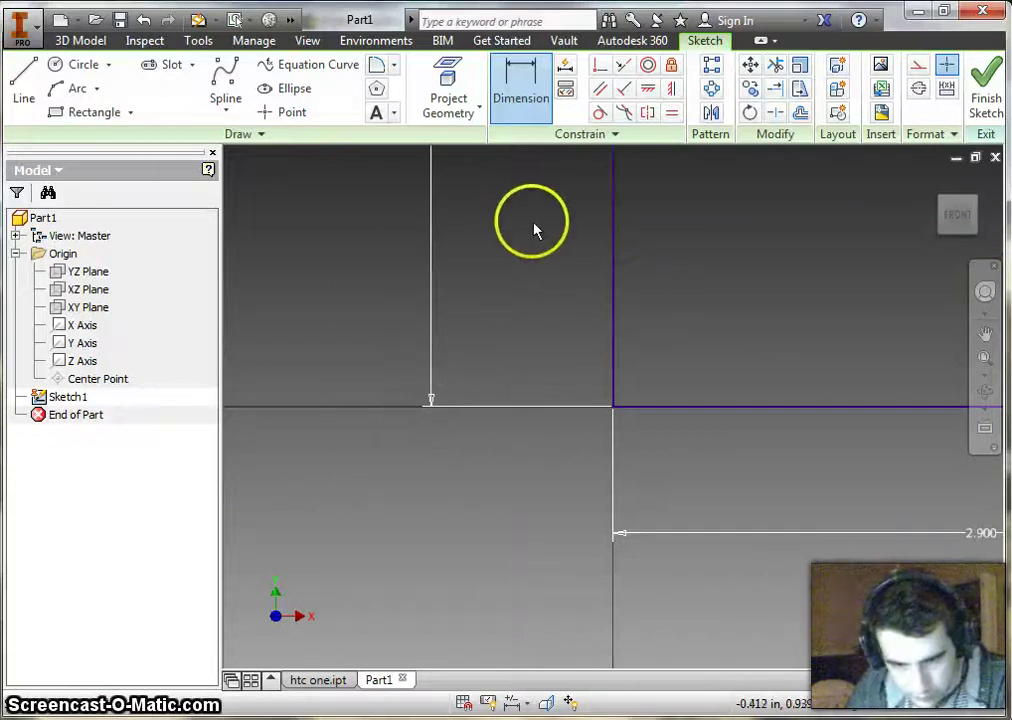
scroll(535, 228, "down", 5)
scroll(533, 339, "up", 5)
middle_click_drag(535, 312, 507, 362)
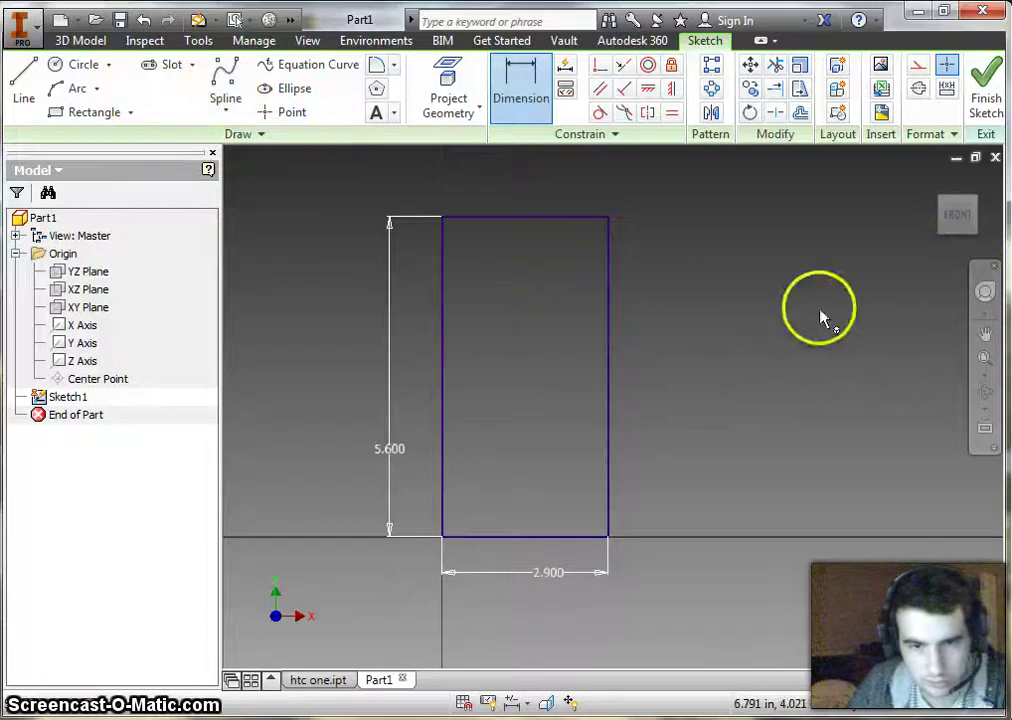
- Fillet all four rectangle corners, starting with a .1 radius
left_click(376, 65)
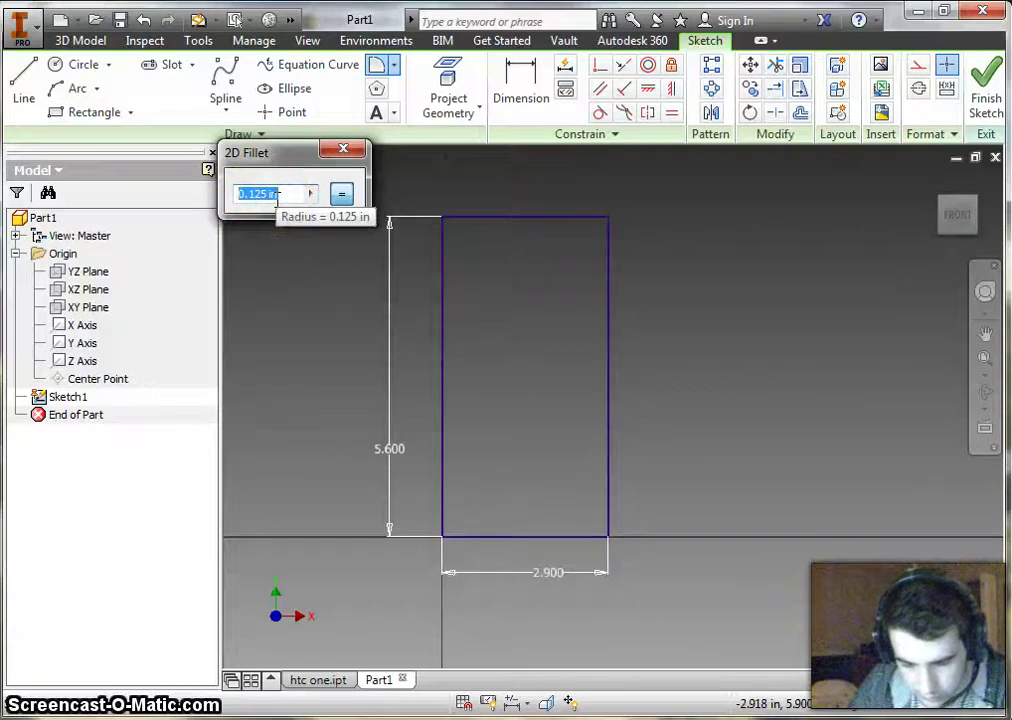
type(".1")
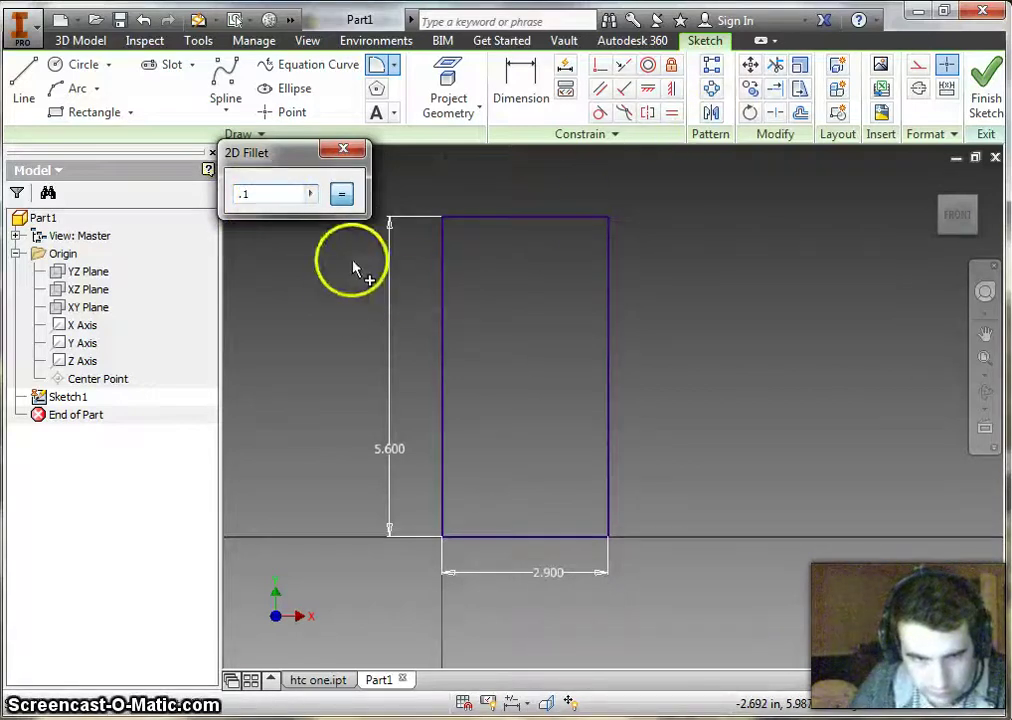
left_click(459, 218)
left_click(444, 264)
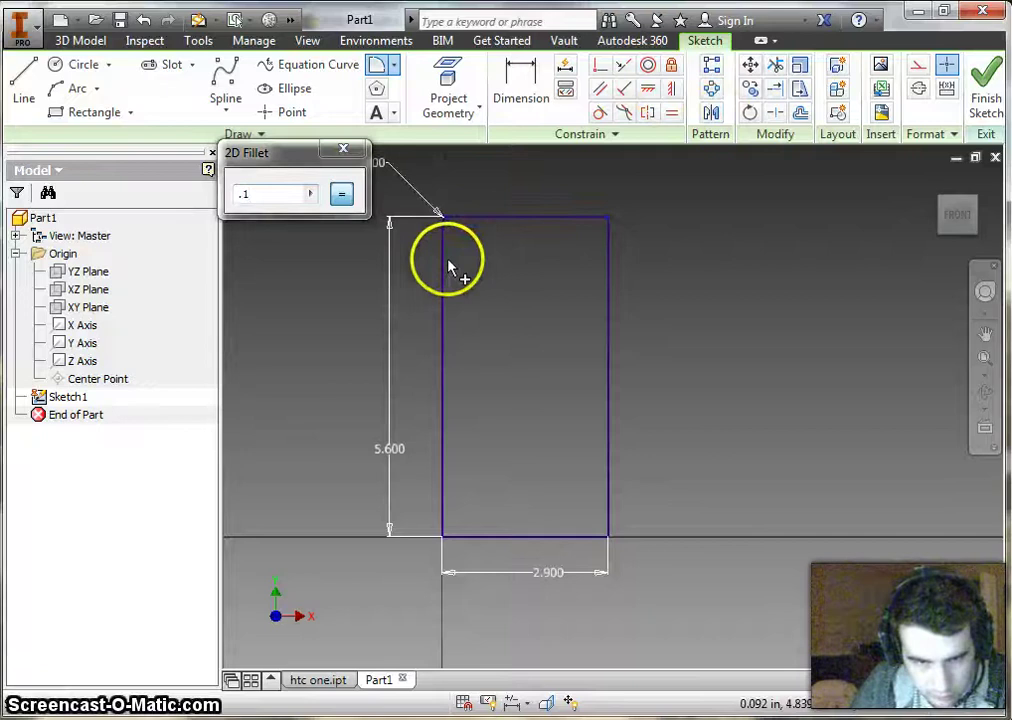
left_click(266, 197)
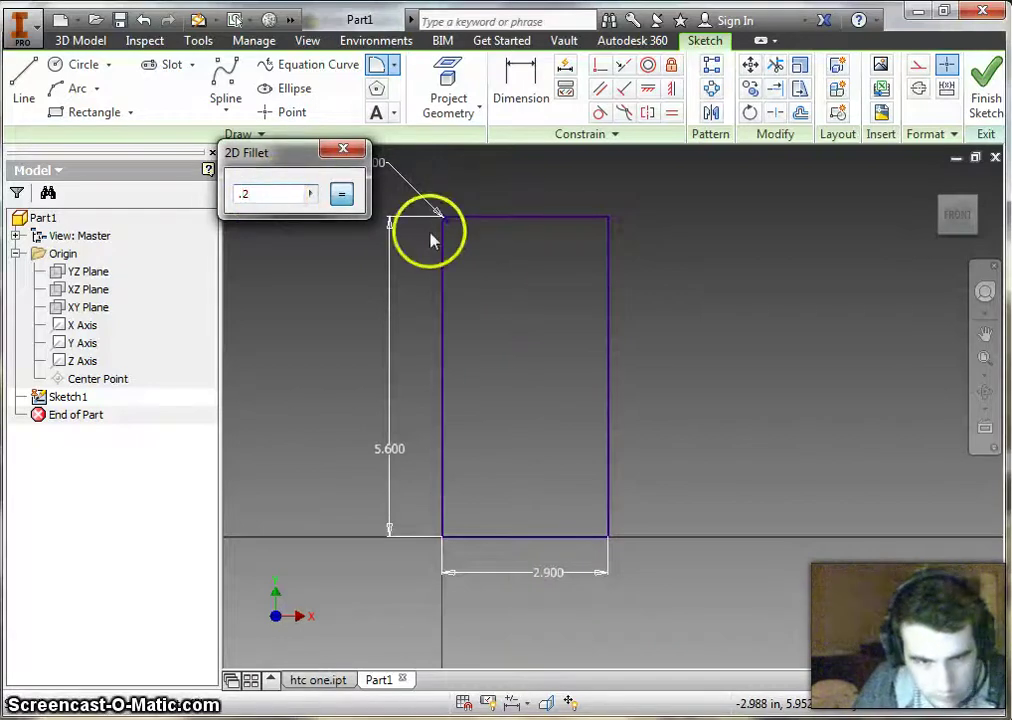
left_click(600, 217)
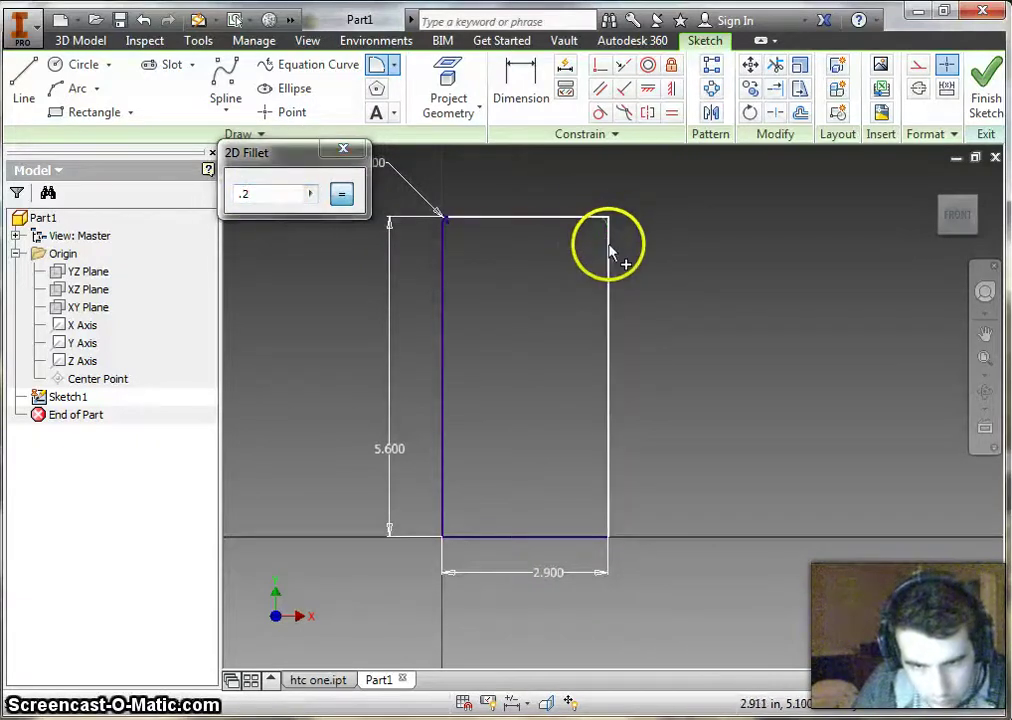
left_click(608, 250)
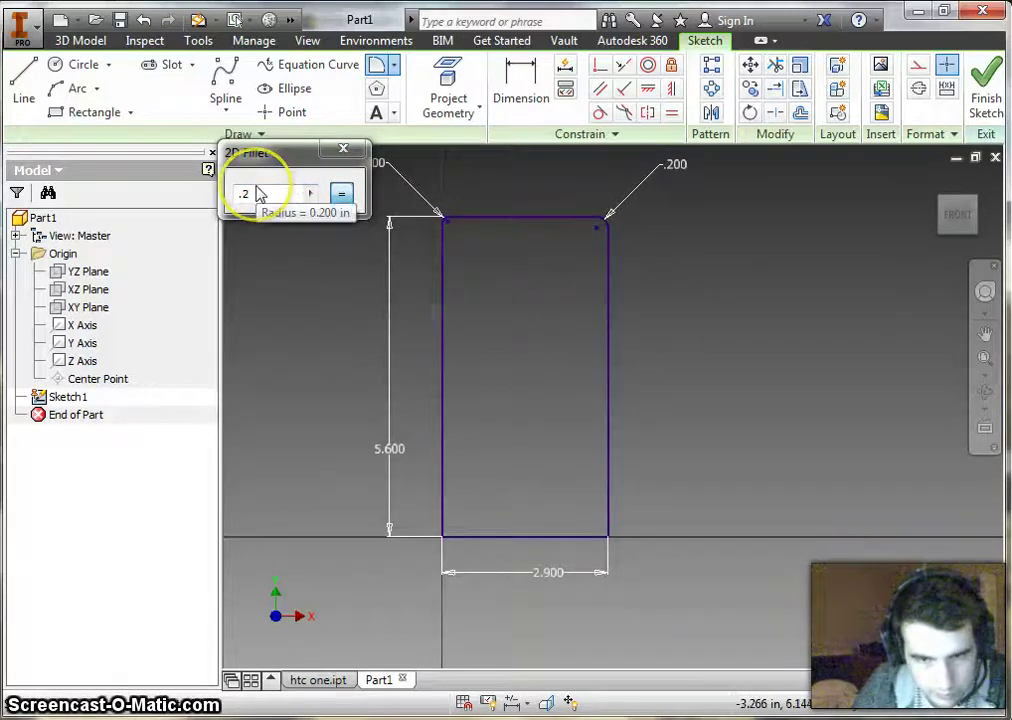
left_click_drag(251, 190, 235, 191)
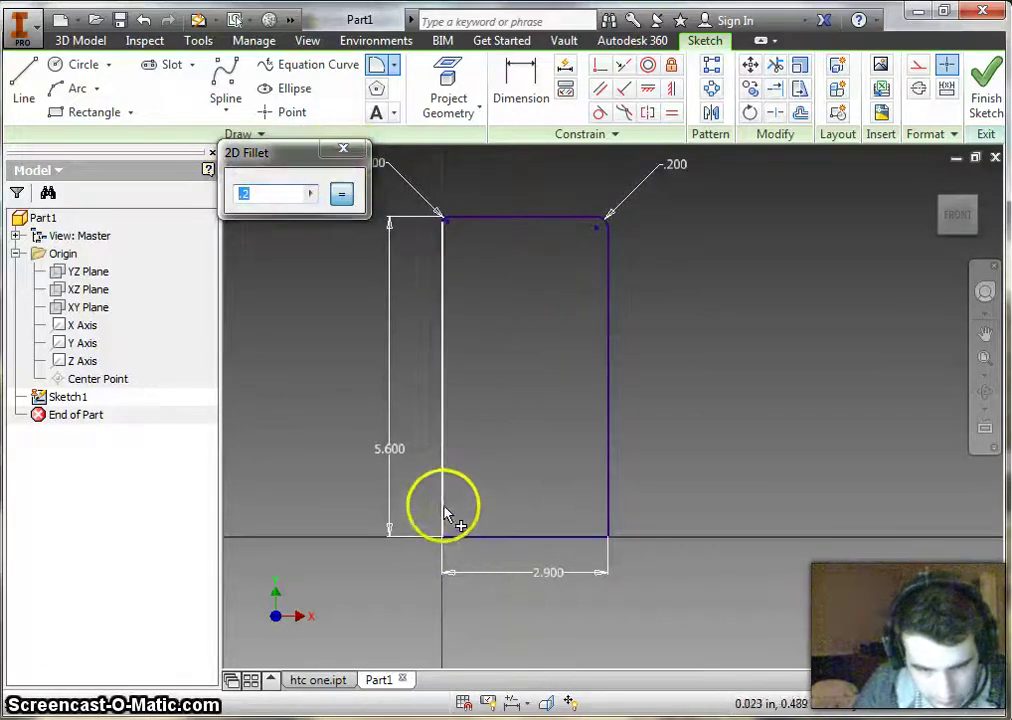
left_click(471, 540)
left_click(600, 532)
left_click(590, 548)
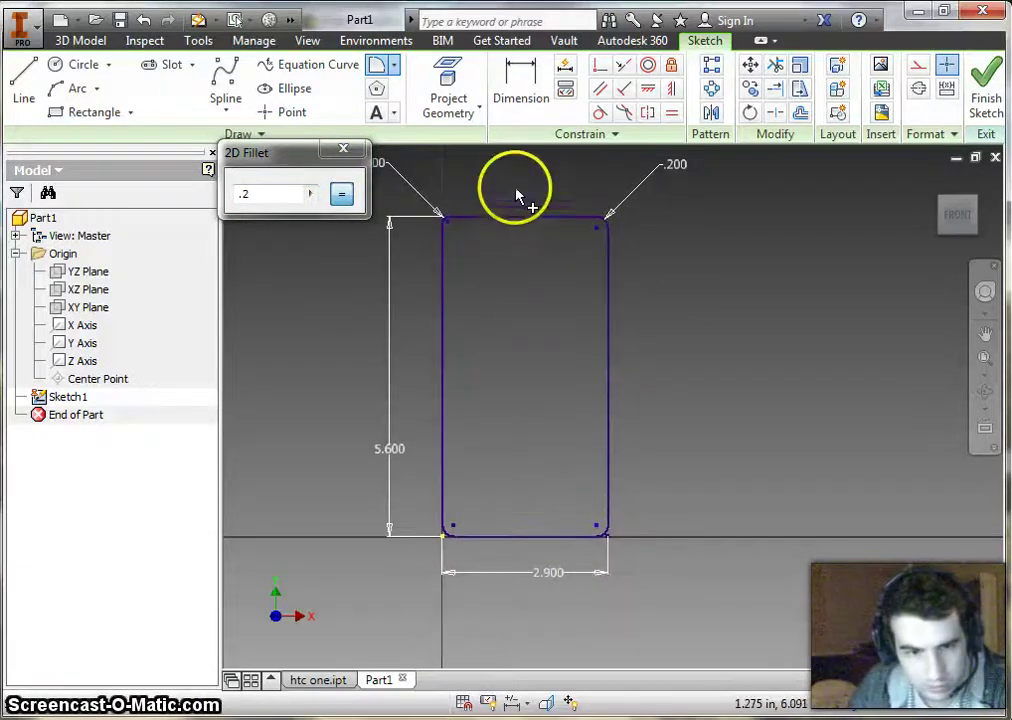
left_click(342, 150)
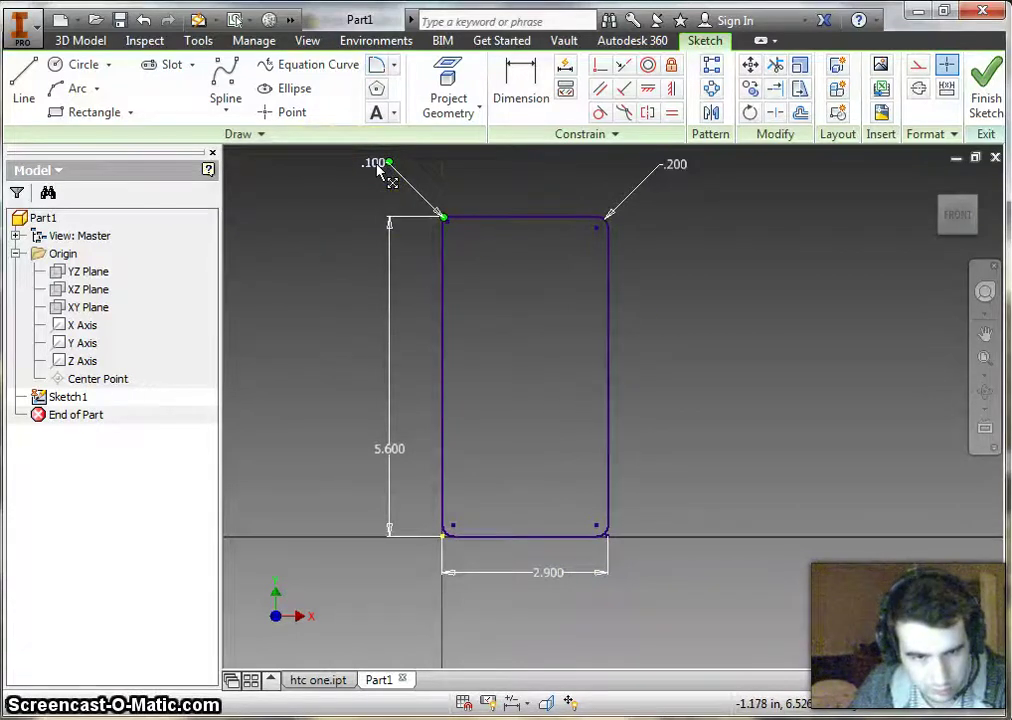
- Change the .100 fillet radius dimension to .2
double_click(380, 166)
type(".2")
key("Return")
scroll(686, 296, "down", 3)
scroll(686, 296, "up", 3)
- Finish the rounded-rectangle sketch and begin extruding its profile
left_click(985, 85)
scroll(655, 368, "down", 3)
scroll(700, 365, "up", 3)
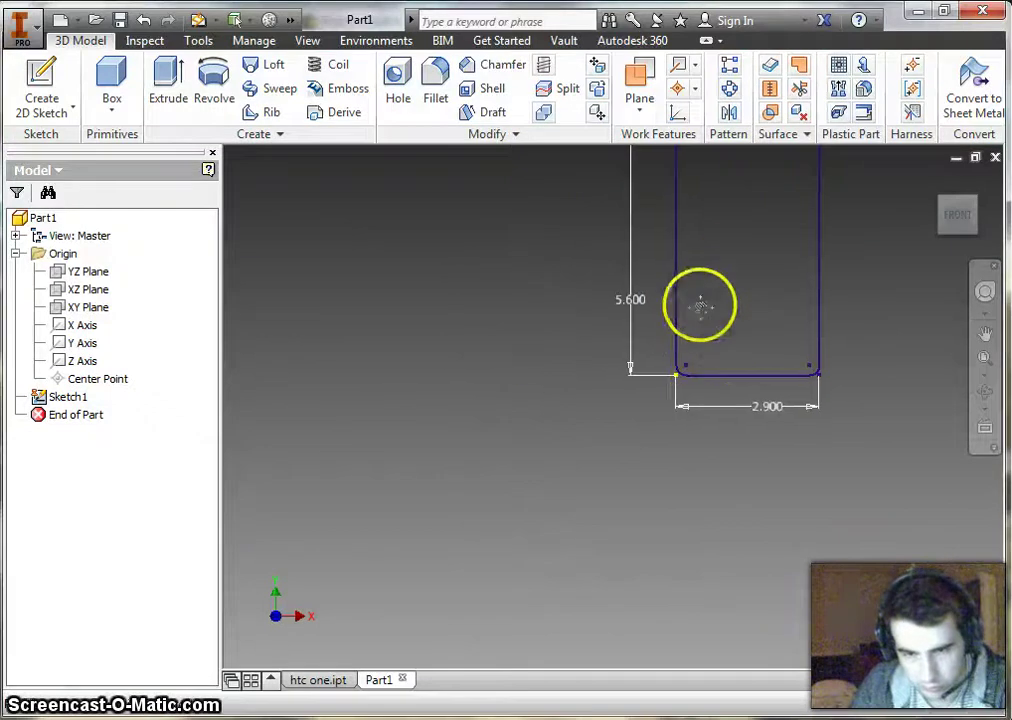
middle_click_drag(700, 306, 586, 404)
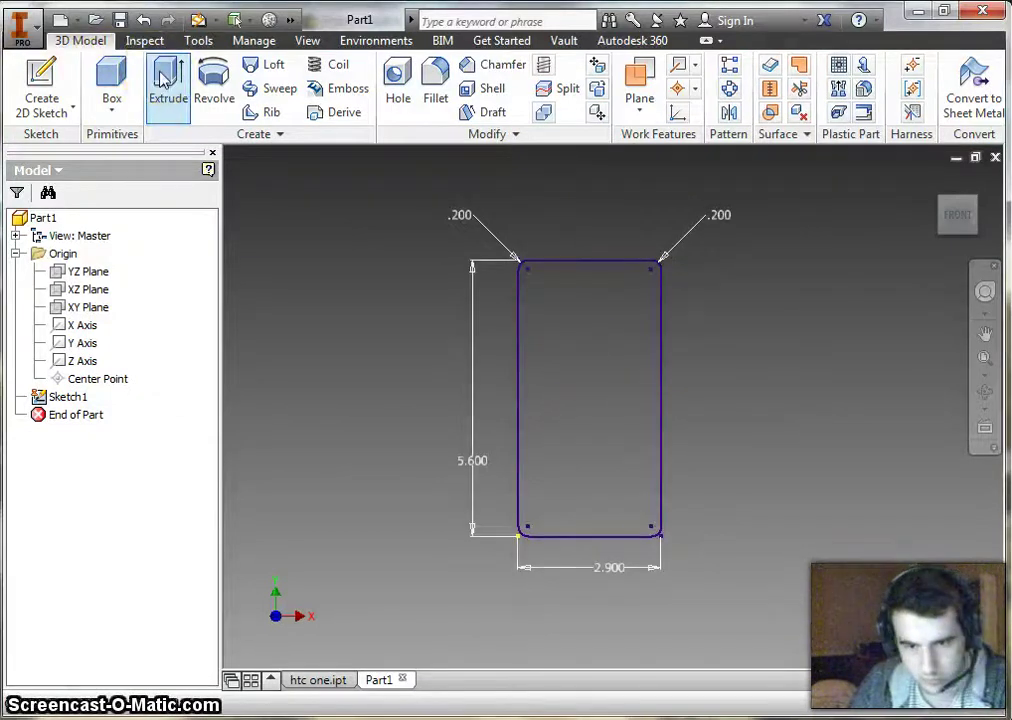
left_click(165, 81)
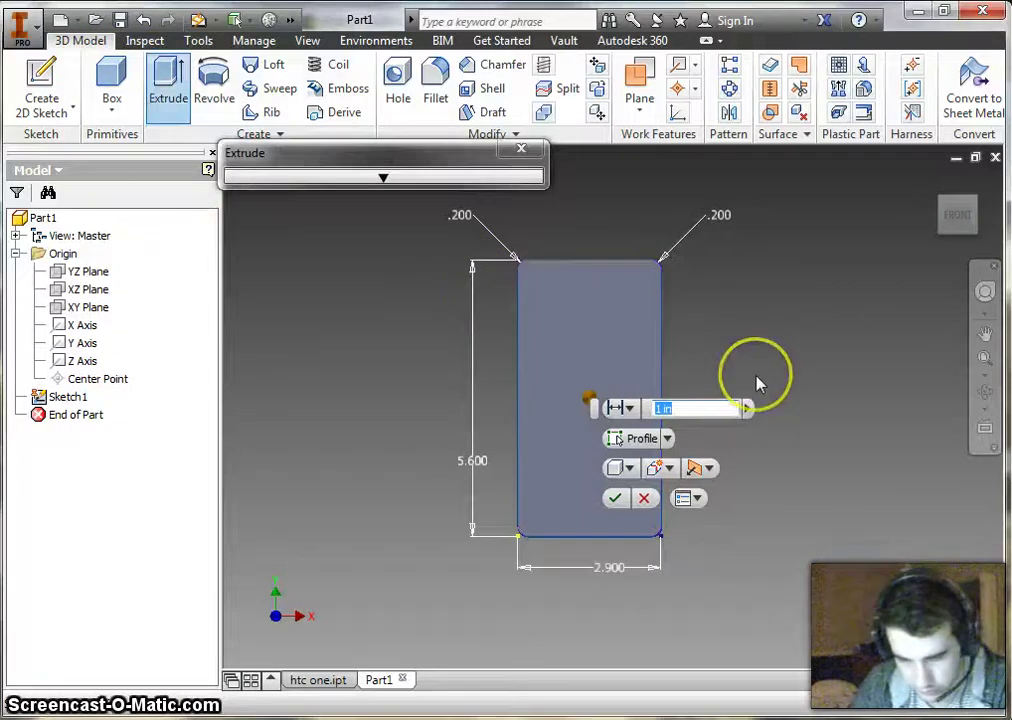
- Check the htc one Extrusion1's 0.37 in depth without changes, then return to Part1
left_click(958, 160)
left_click(960, 168)
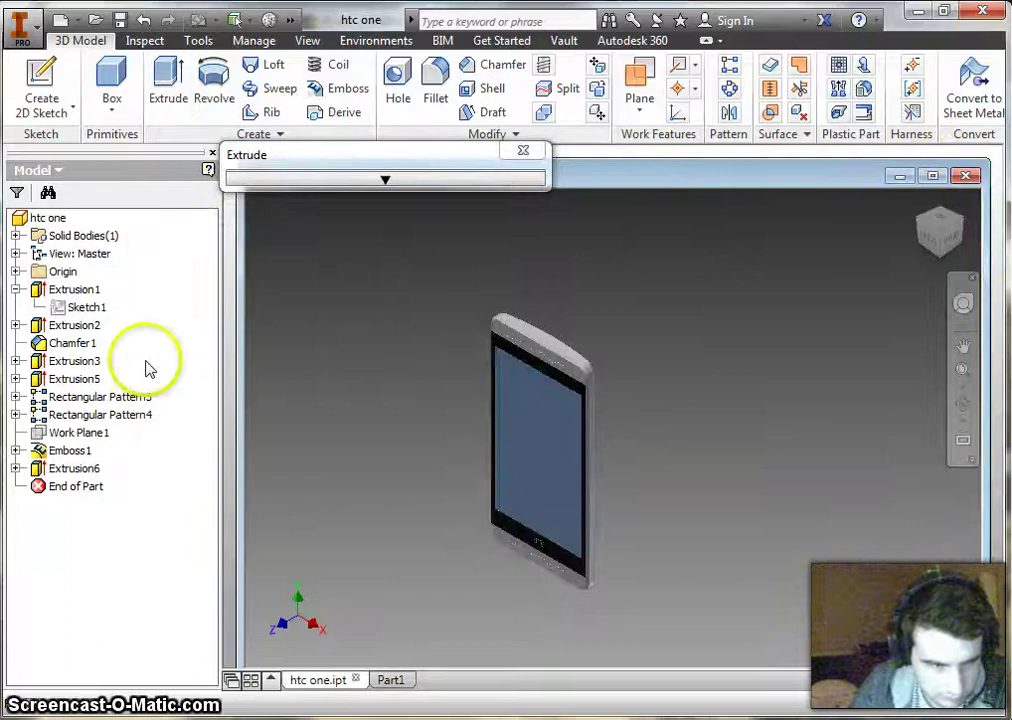
left_click(15, 325)
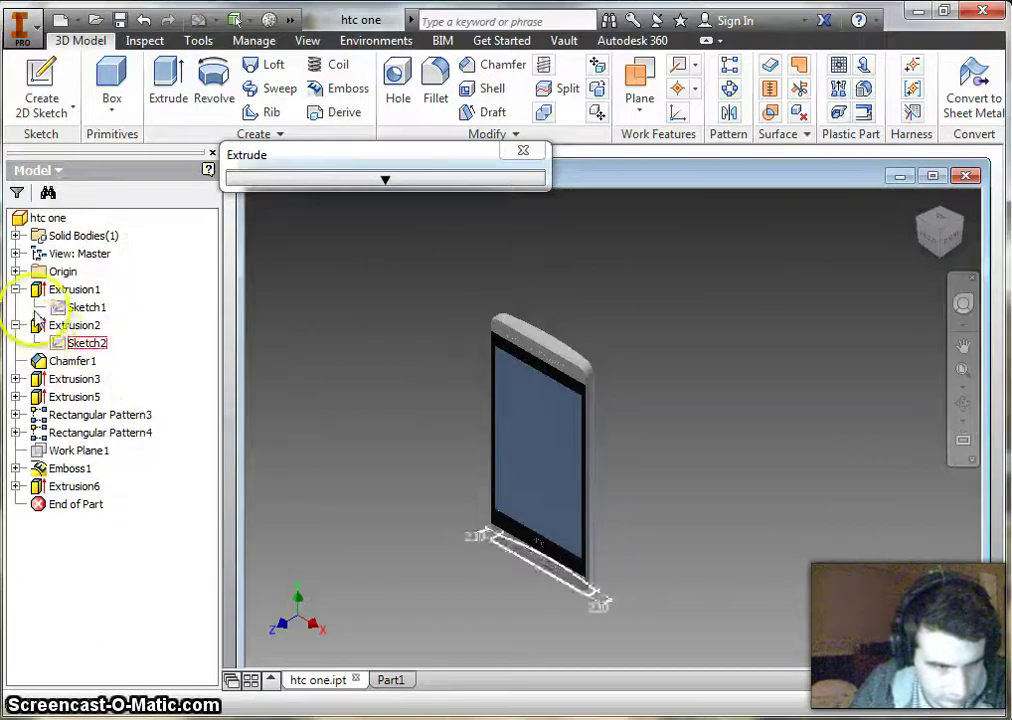
left_click(36, 291)
right_click(36, 291)
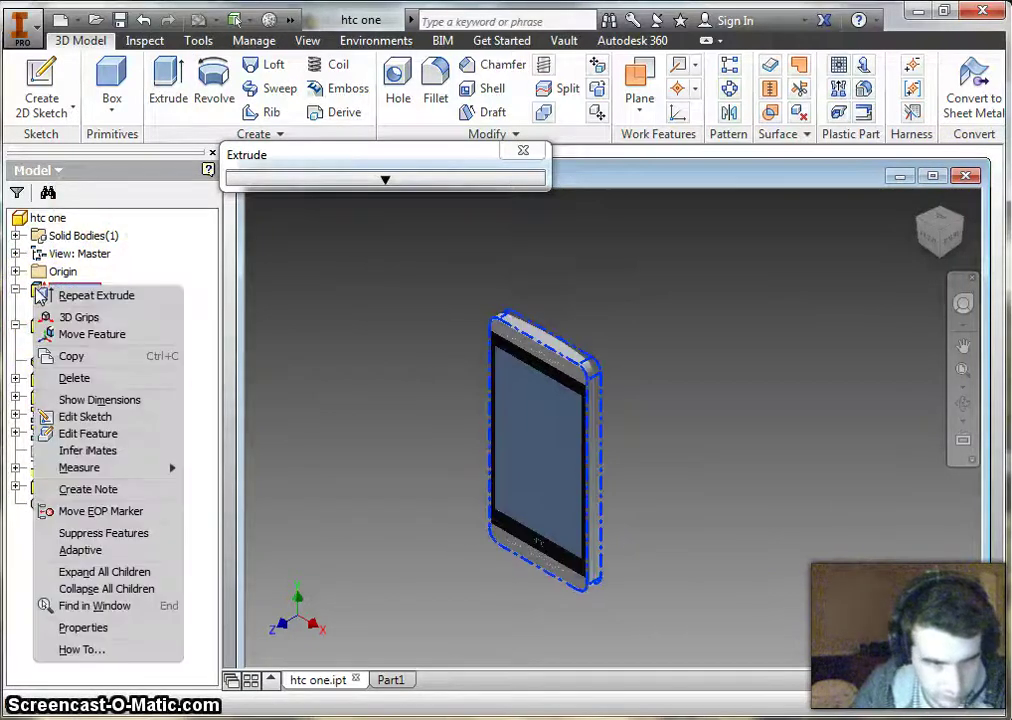
left_click(116, 433)
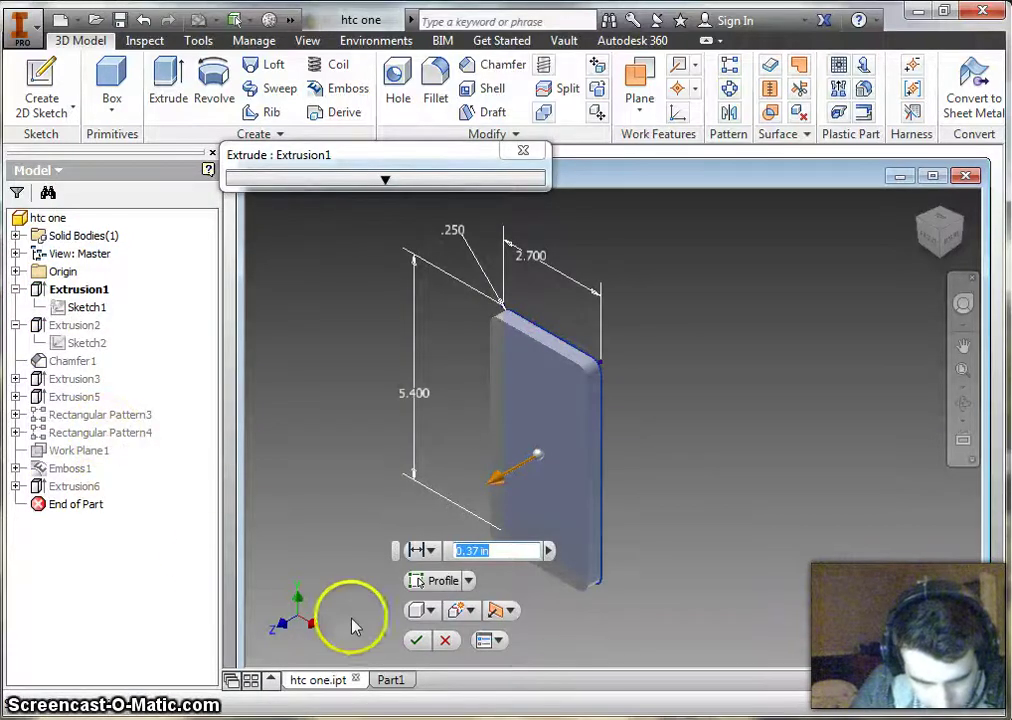
left_click(448, 648)
left_click(899, 176)
- Extrude Part1's rounded 2.900 by 5.600 profile 0.4 in thick and view it isometrically
left_click(380, 679)
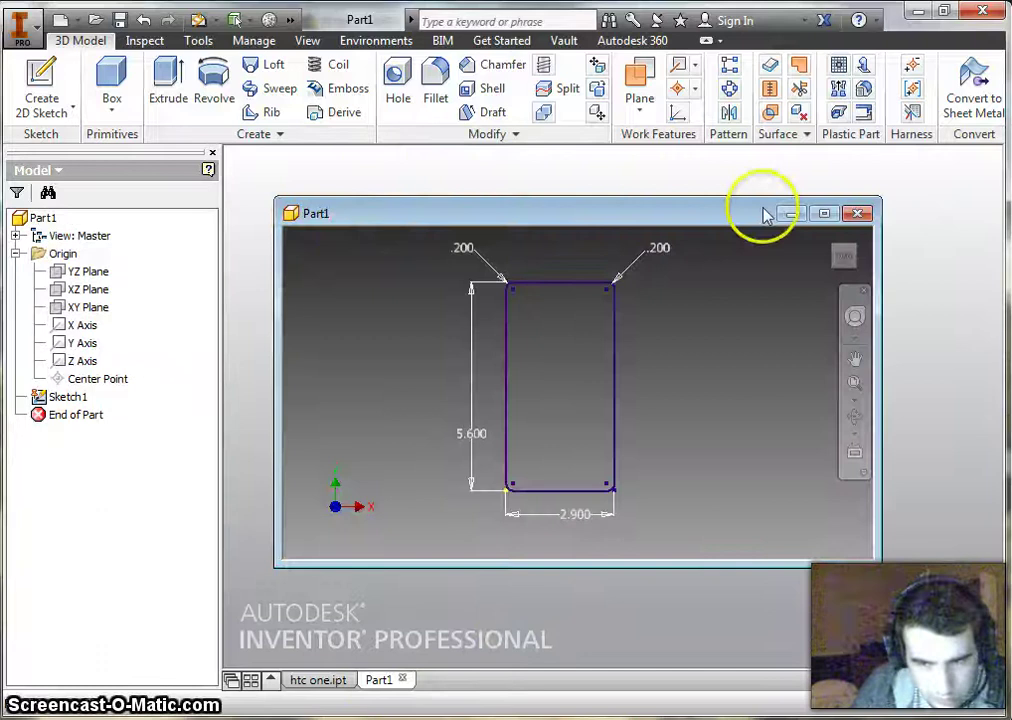
left_click(824, 214)
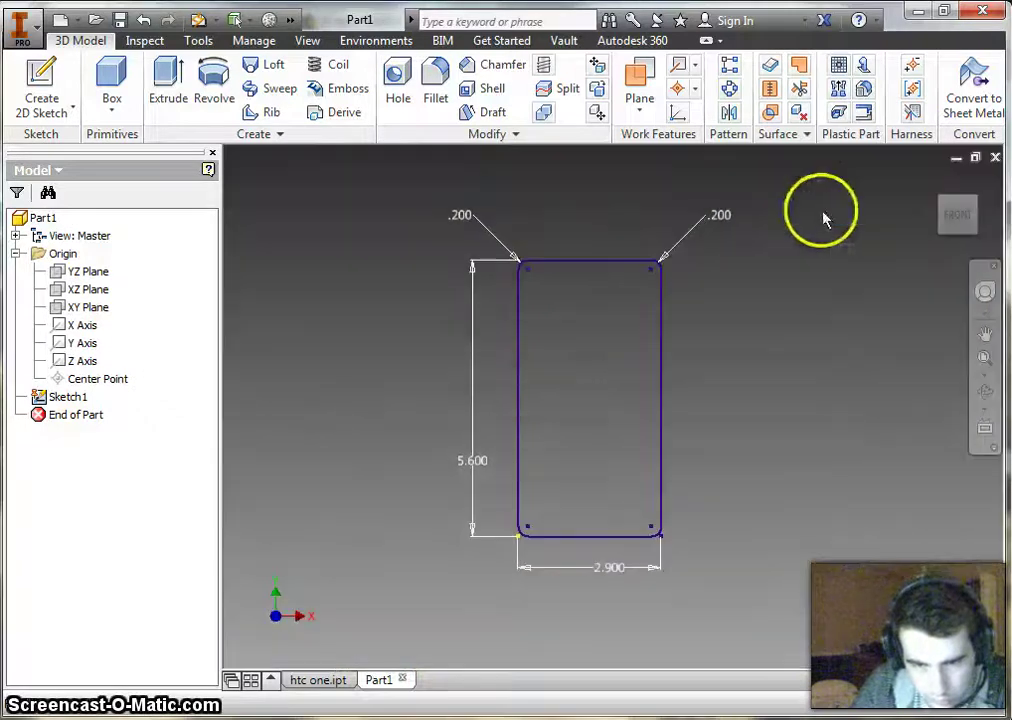
left_click(167, 80)
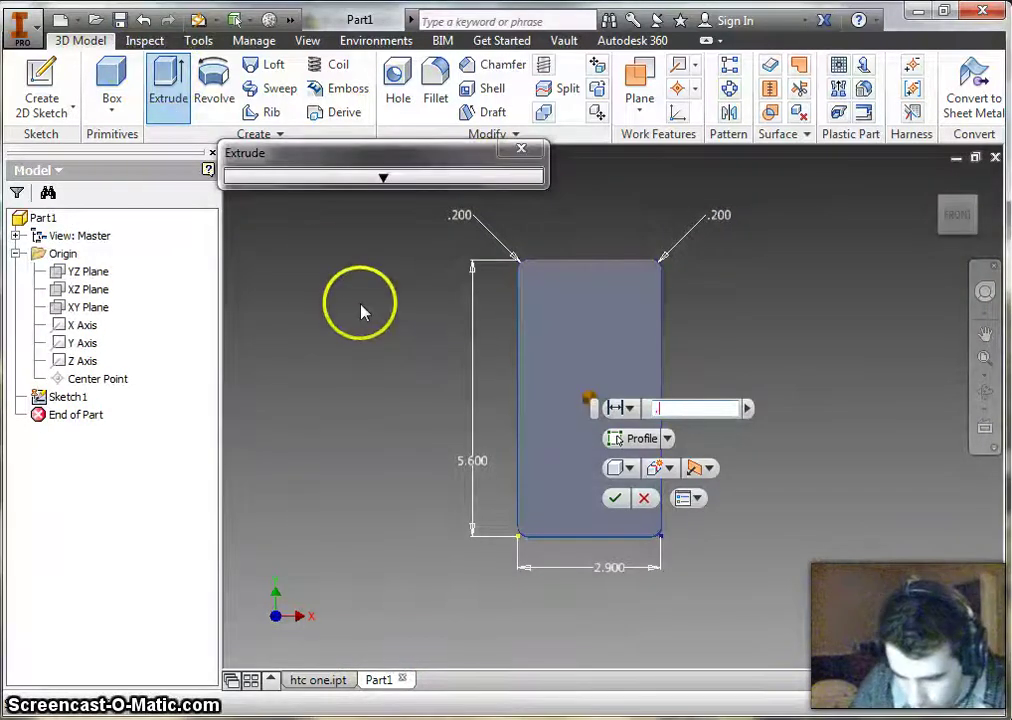
key("Return")
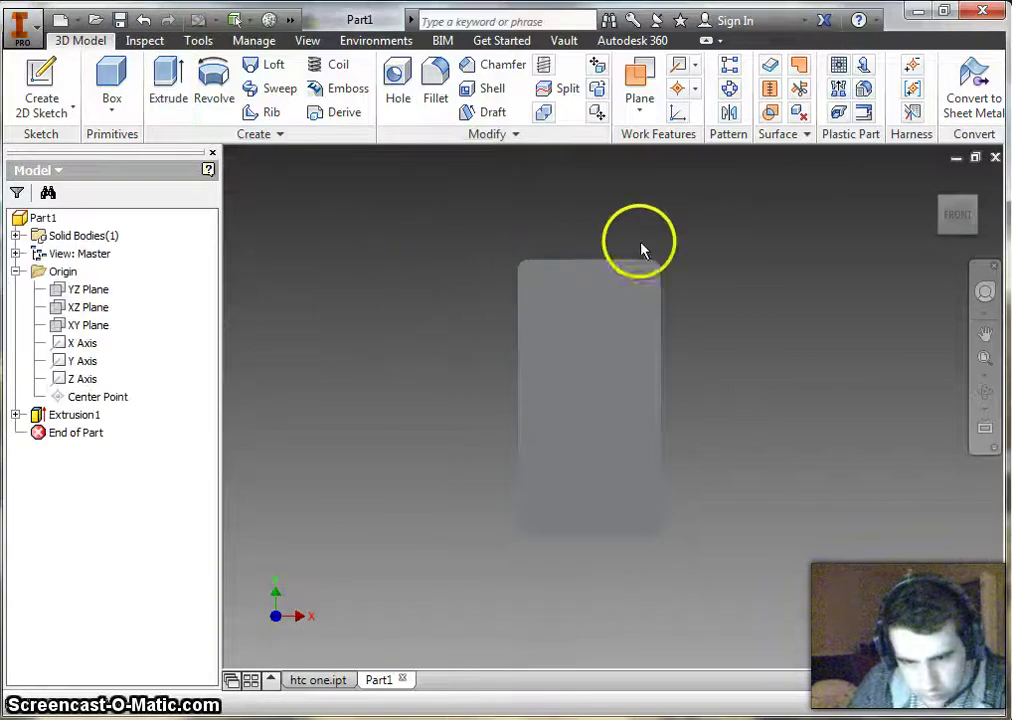
left_click(972, 205)
scroll(711, 375, "up", 2)
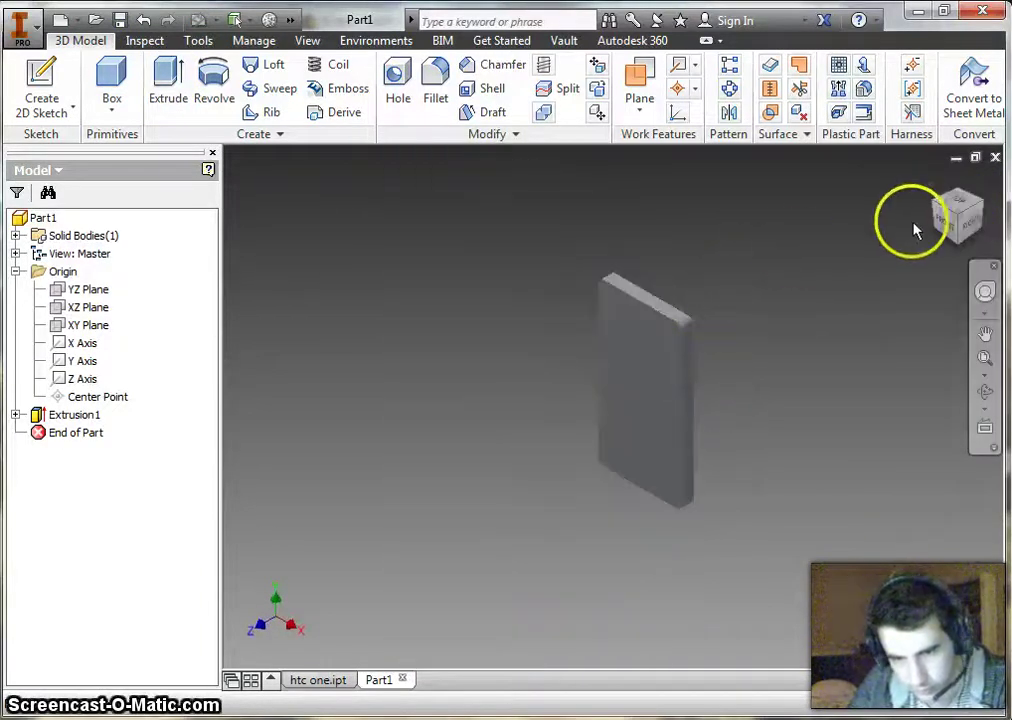
mouse_move(933, 181)
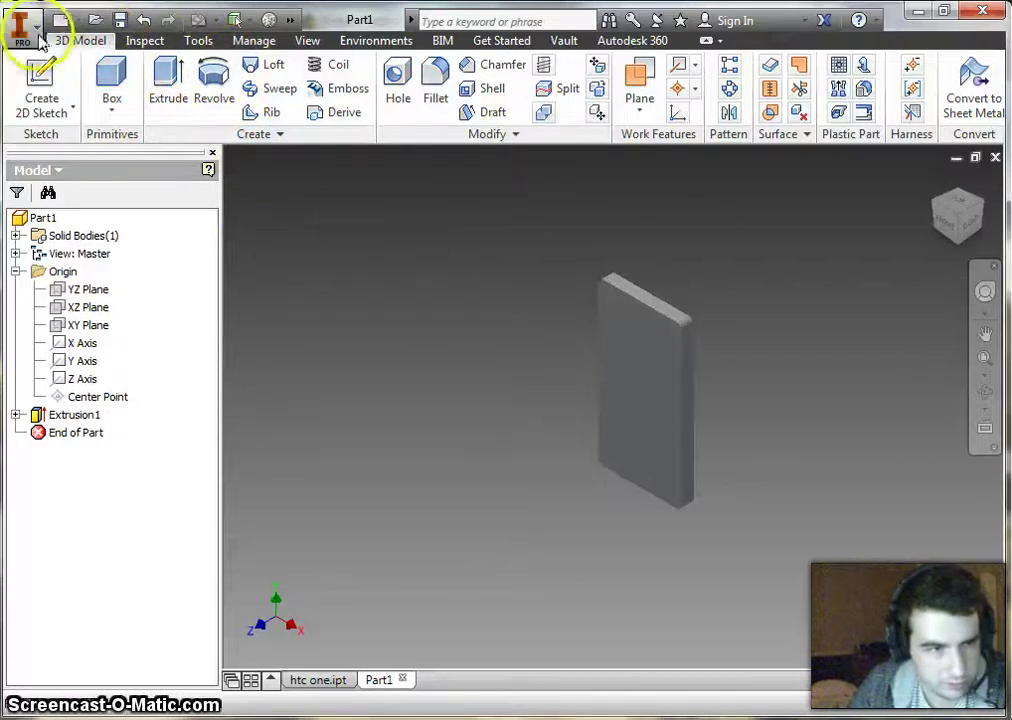
- Save the part to the Desktop as 'case youtube.ipt'
left_click(119, 19)
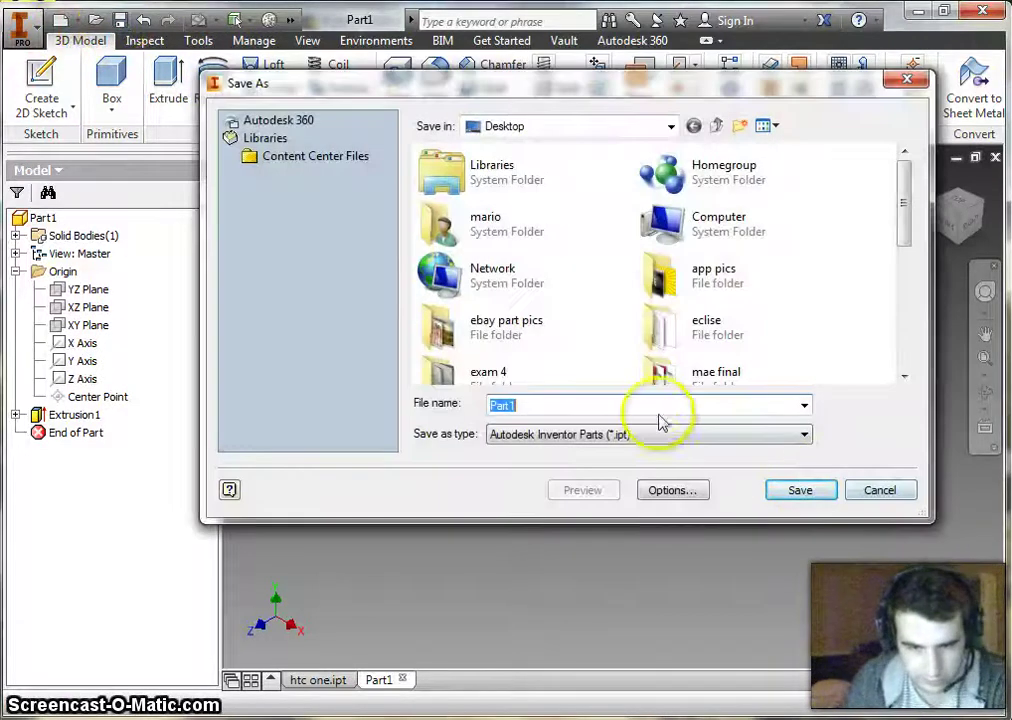
left_click(544, 404)
double_click(510, 404)
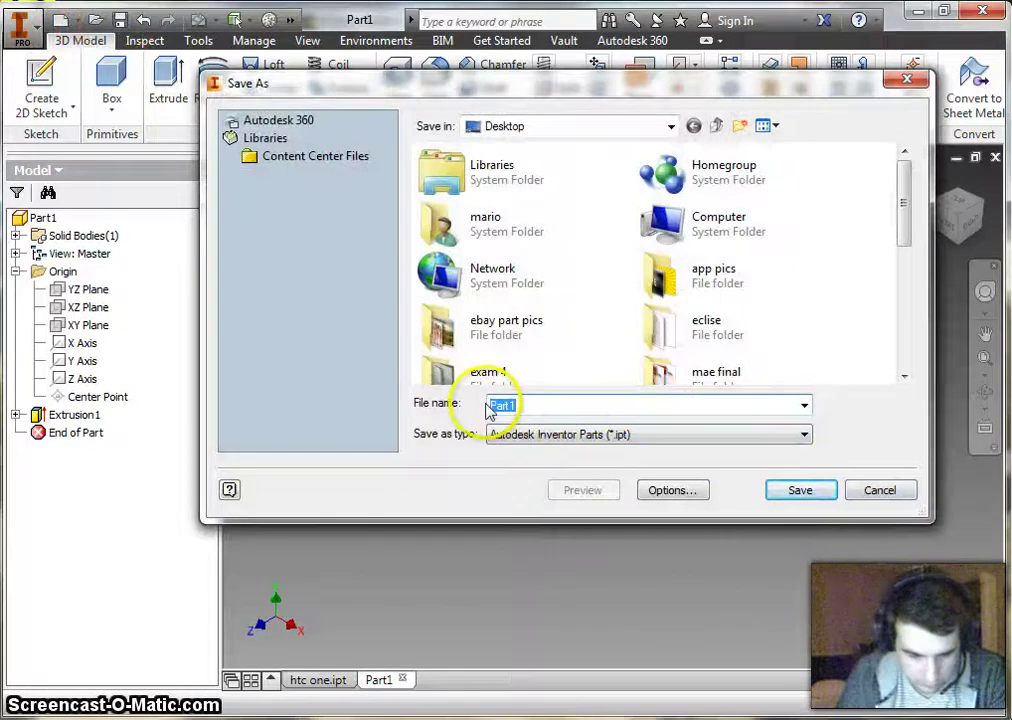
type("case")
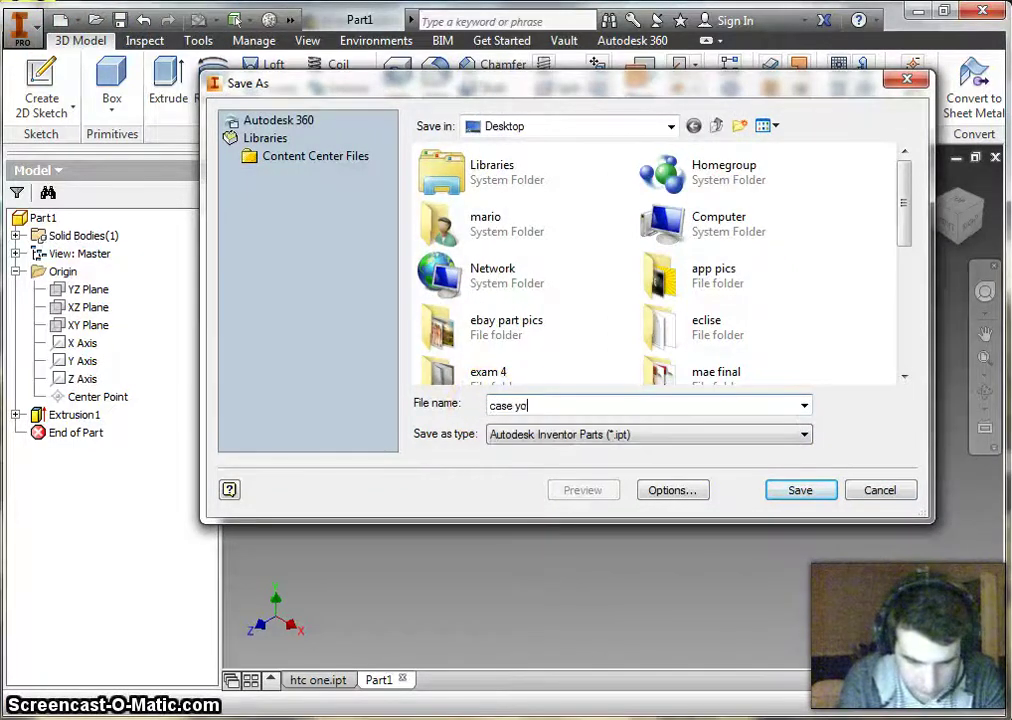
type(" youtube")
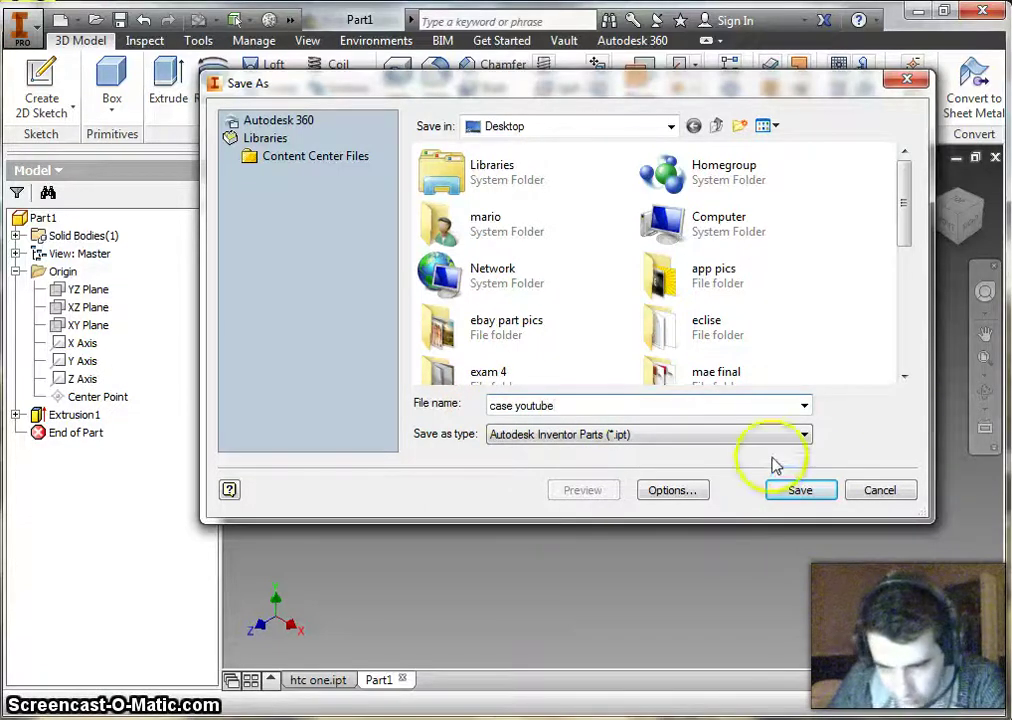
left_click(829, 494)
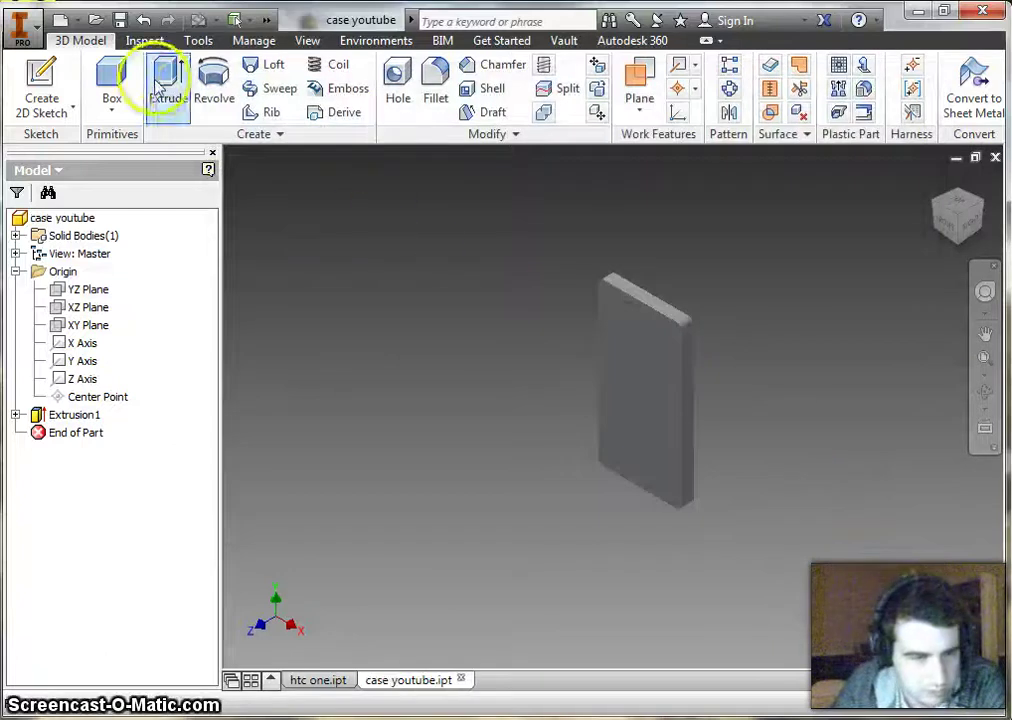
- Create a Standard.iam assembly and place one case youtube component in it
left_click(60, 20)
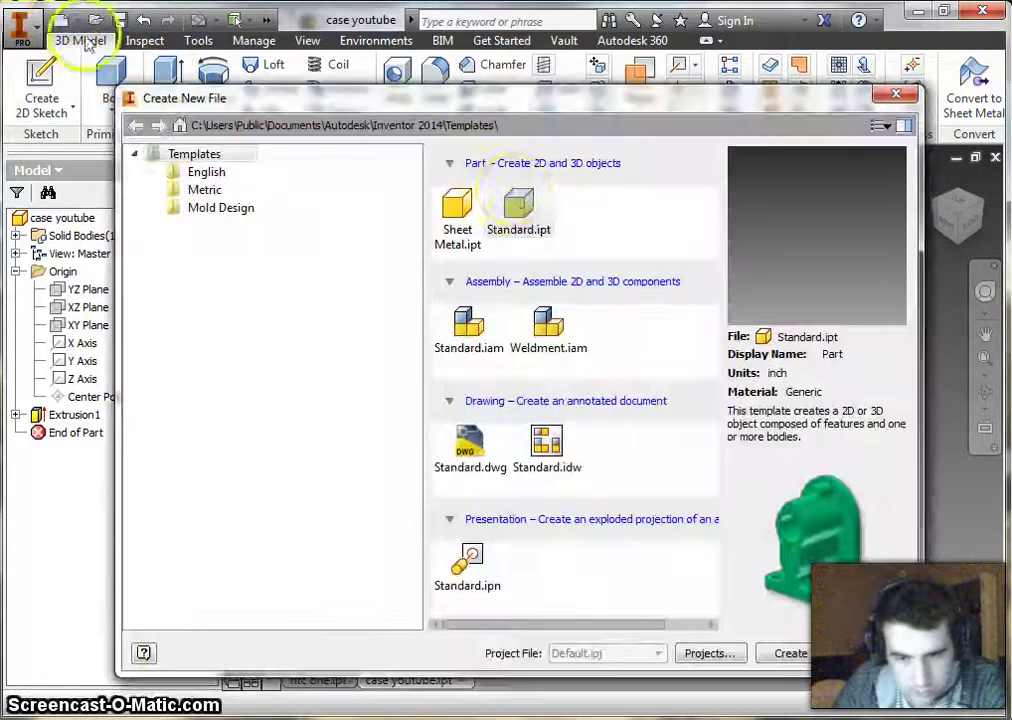
left_click(483, 337)
left_click(791, 654)
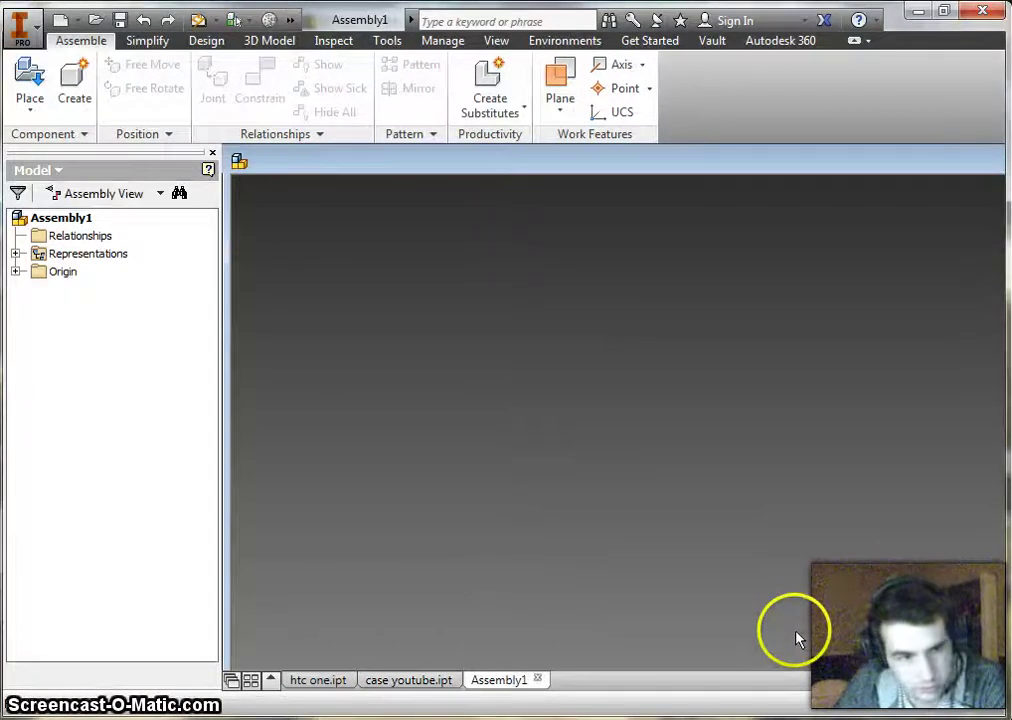
left_click(32, 76)
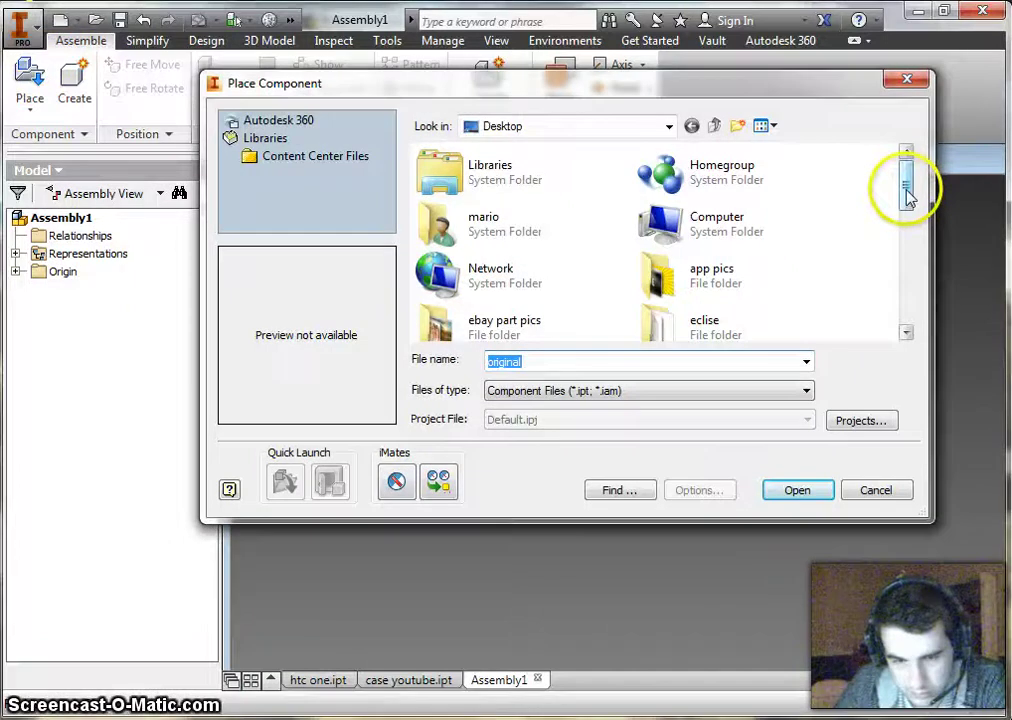
left_click_drag(908, 194, 923, 302)
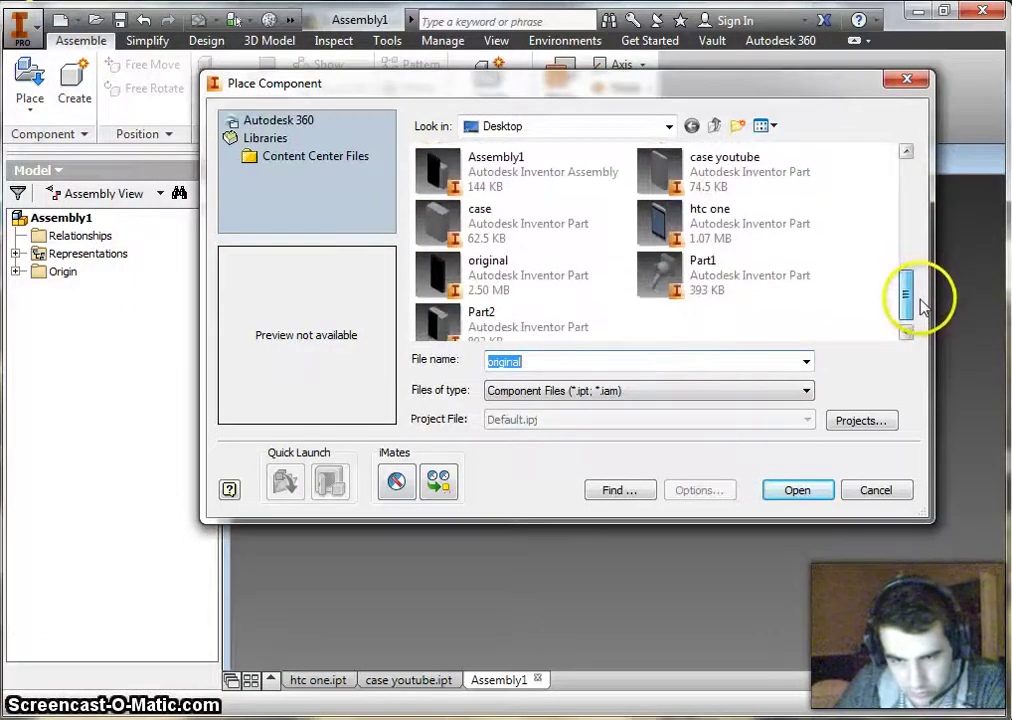
left_click(672, 178)
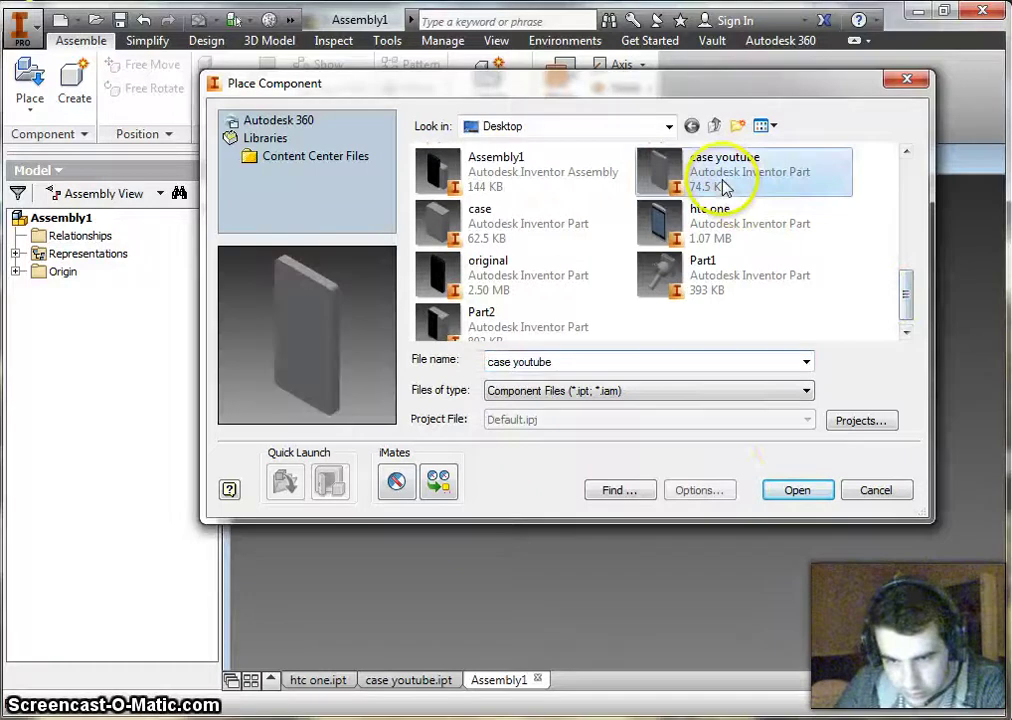
left_click(796, 490)
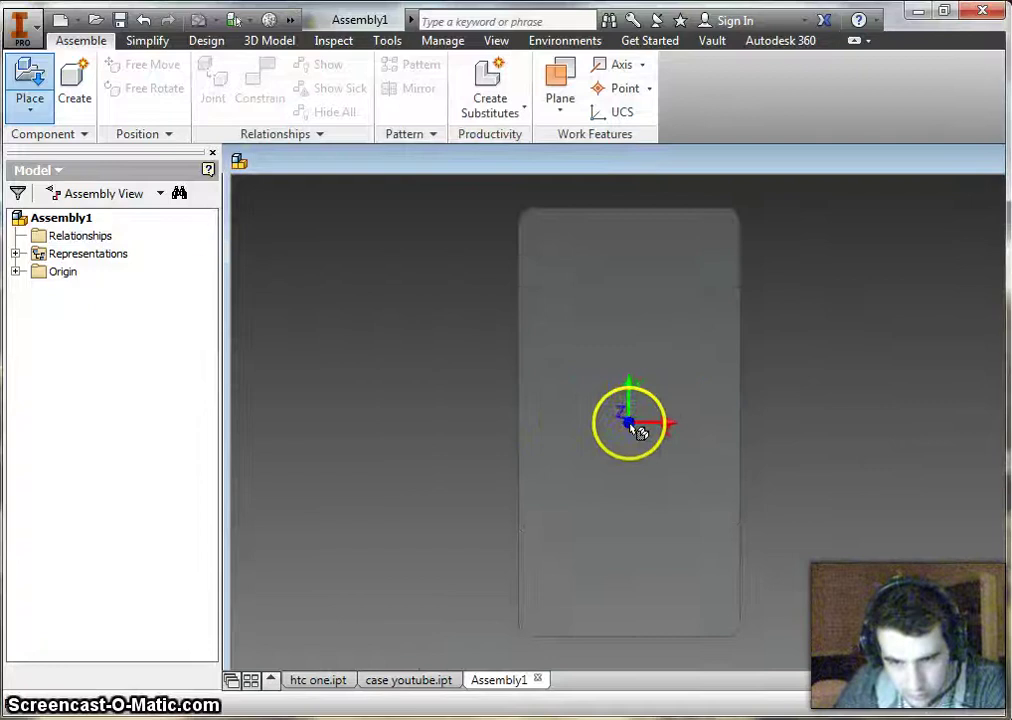
scroll(636, 427, "down", 2)
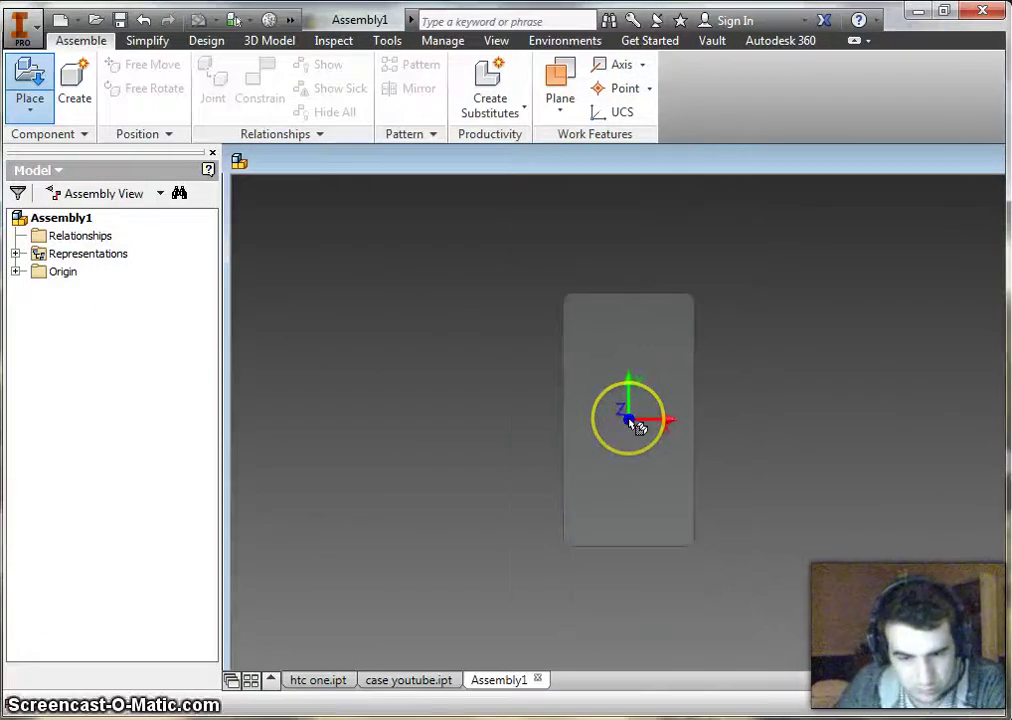
left_click(639, 422)
key("Escape")
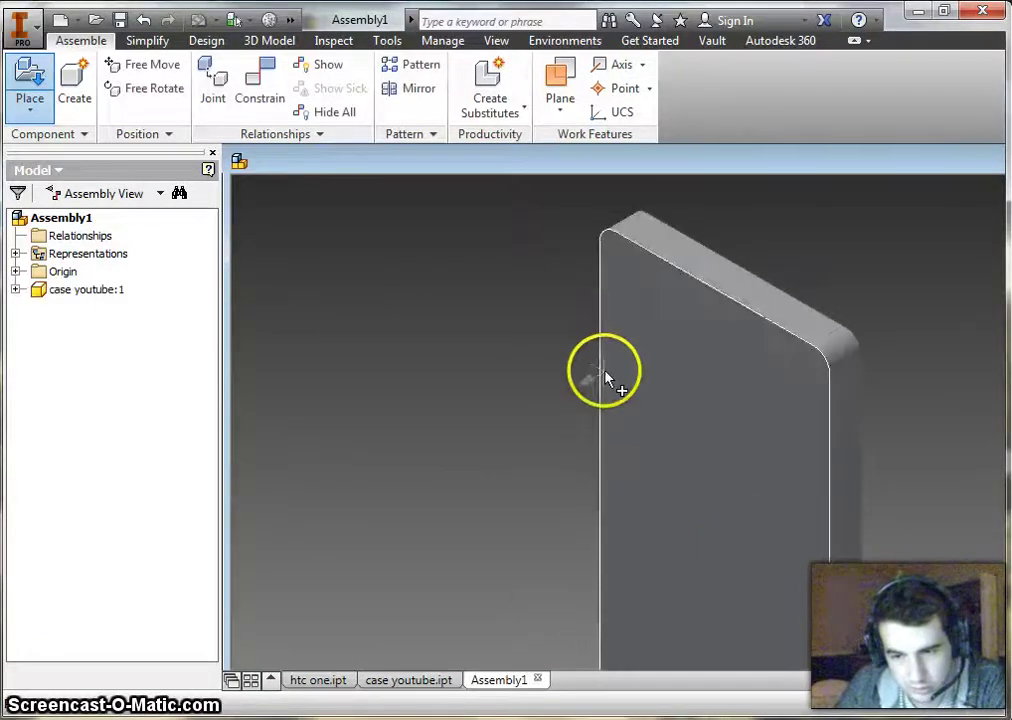
scroll(605, 375, "up", 4)
scroll(605, 375, "down", 6)
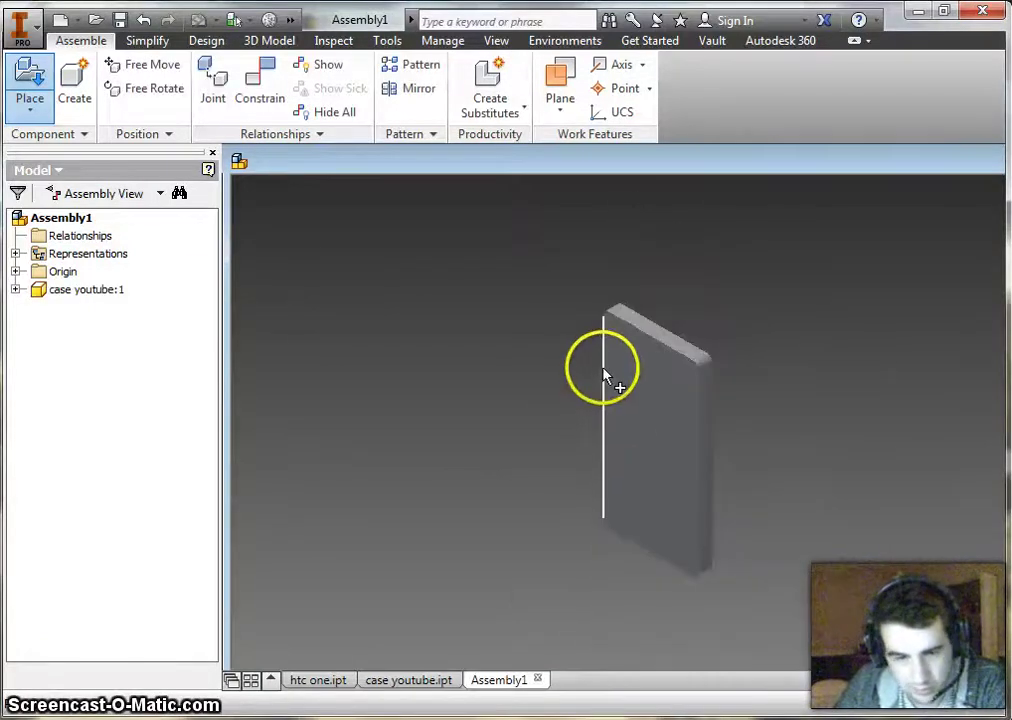
- Place the htc one phone beside the case block
left_click(31, 88)
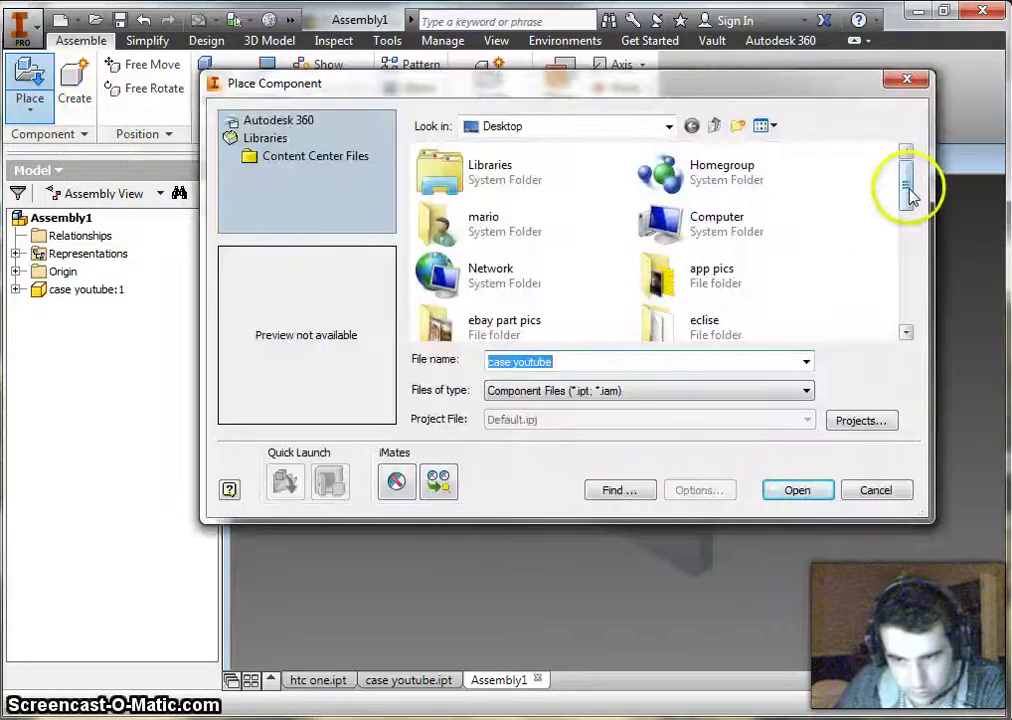
left_click_drag(908, 190, 912, 330)
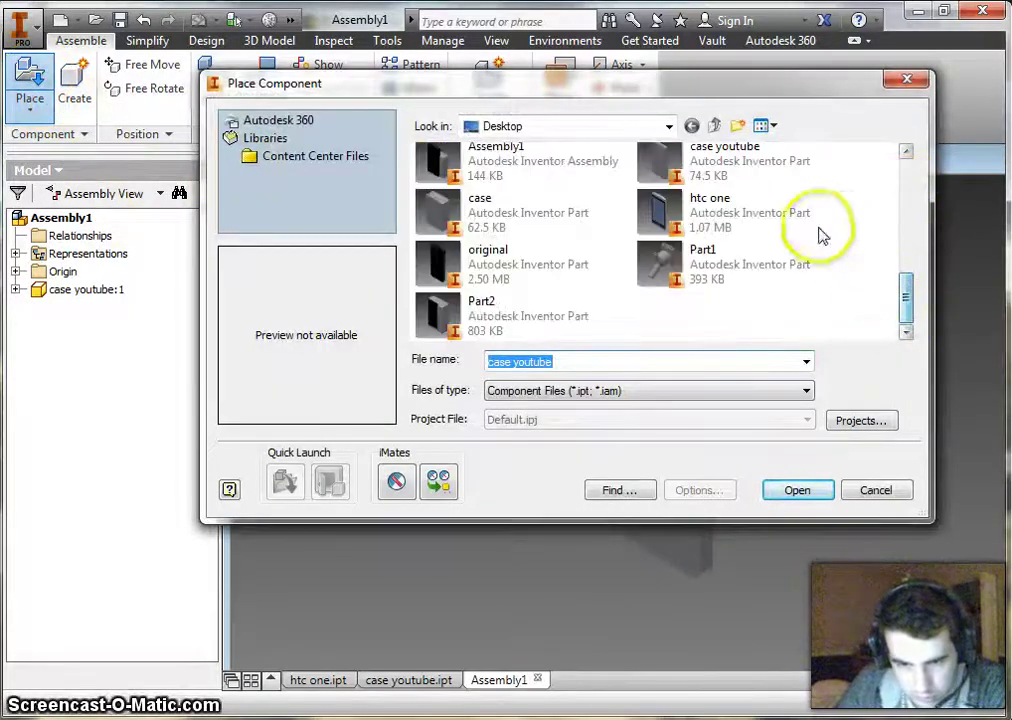
left_click(718, 210)
left_click(803, 490)
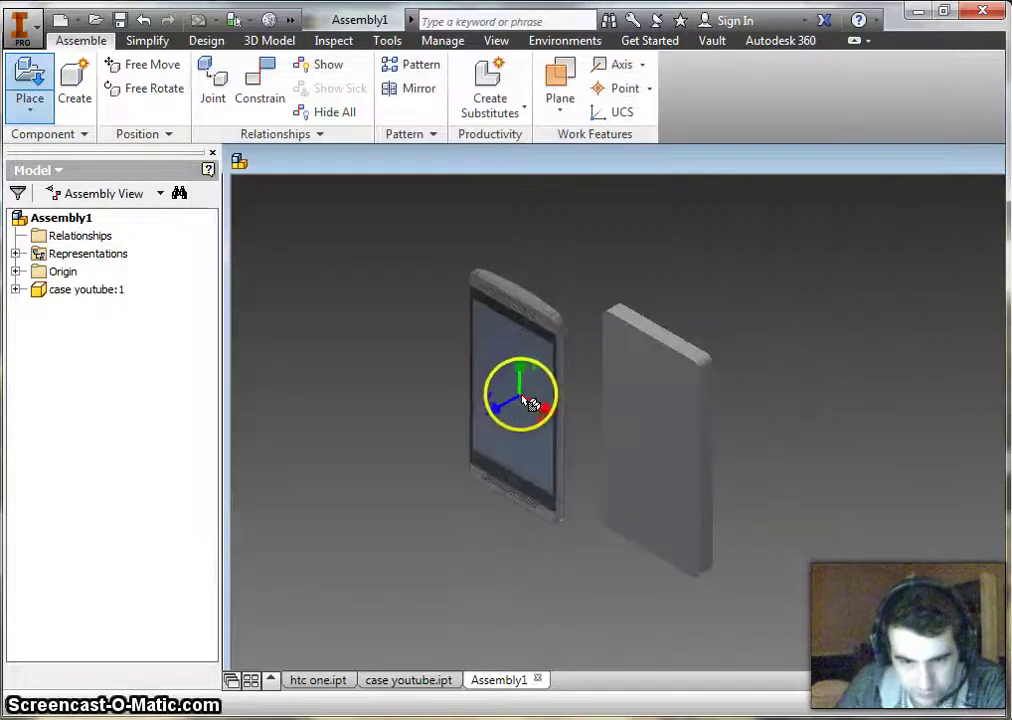
left_click(523, 400)
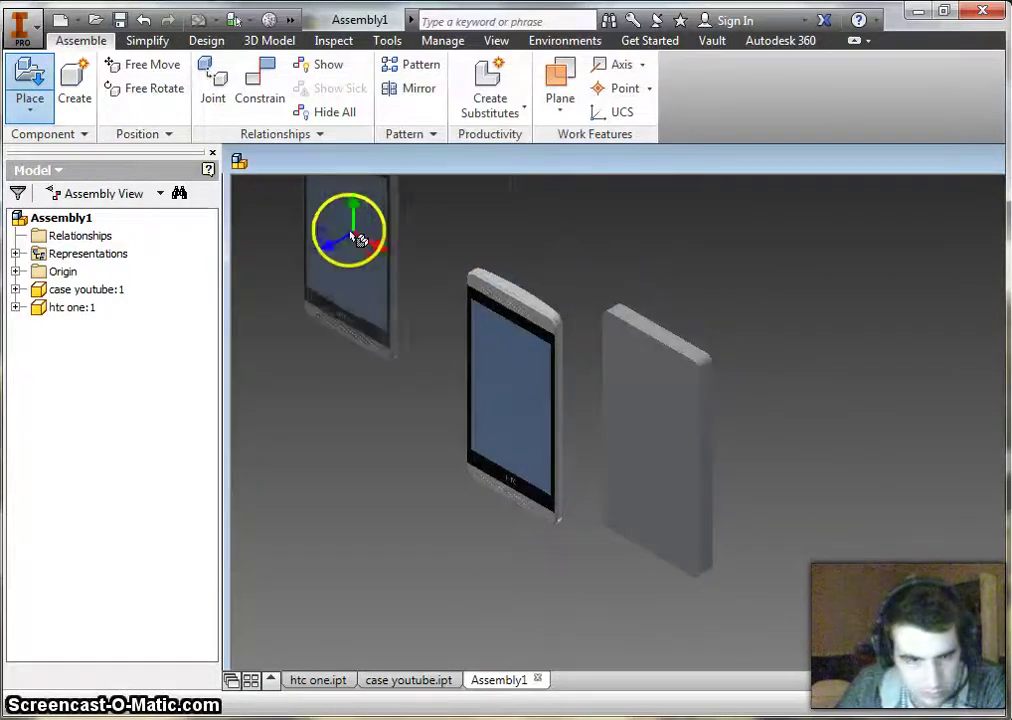
- Set up a flush mate between the phone's screen face and the case's front face
left_click(256, 96)
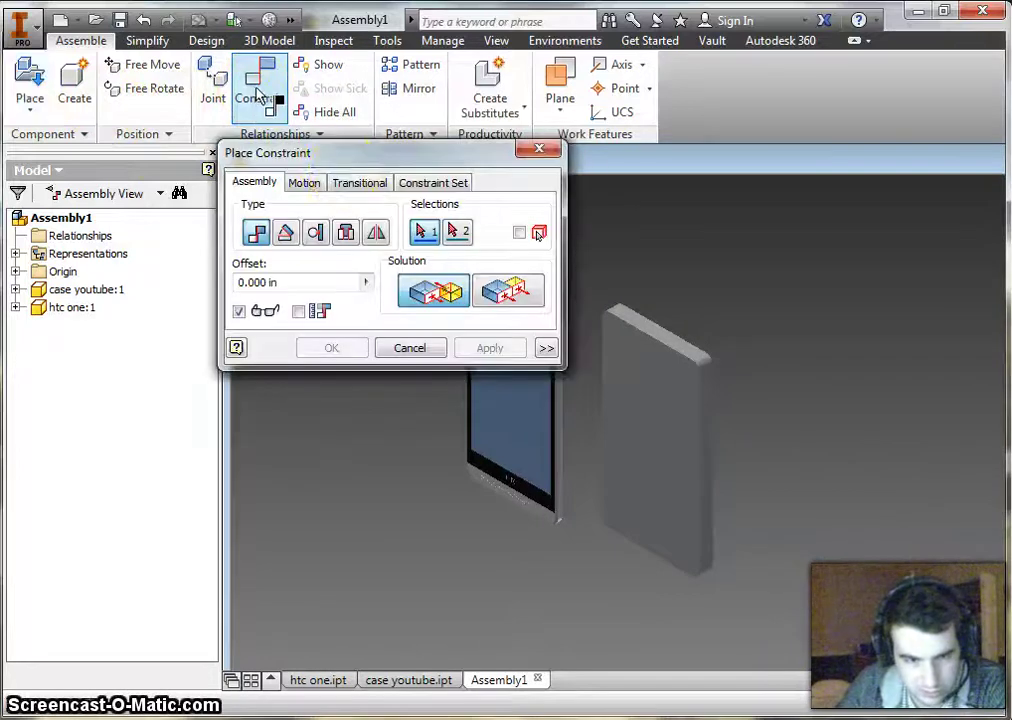
left_click_drag(366, 158, 281, 207)
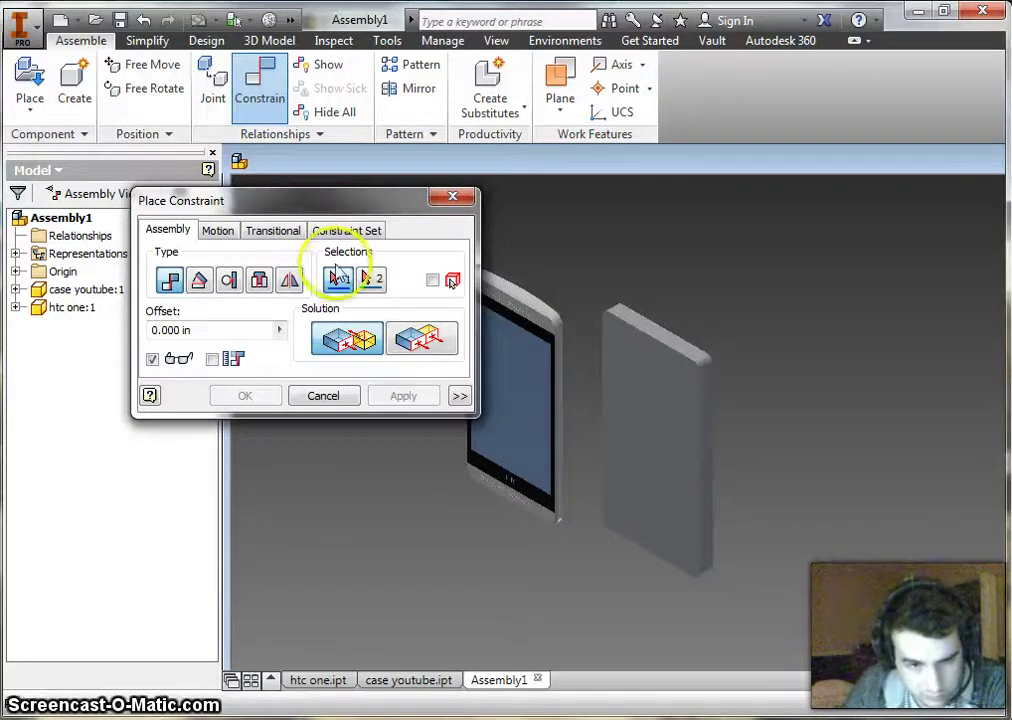
left_click(405, 343)
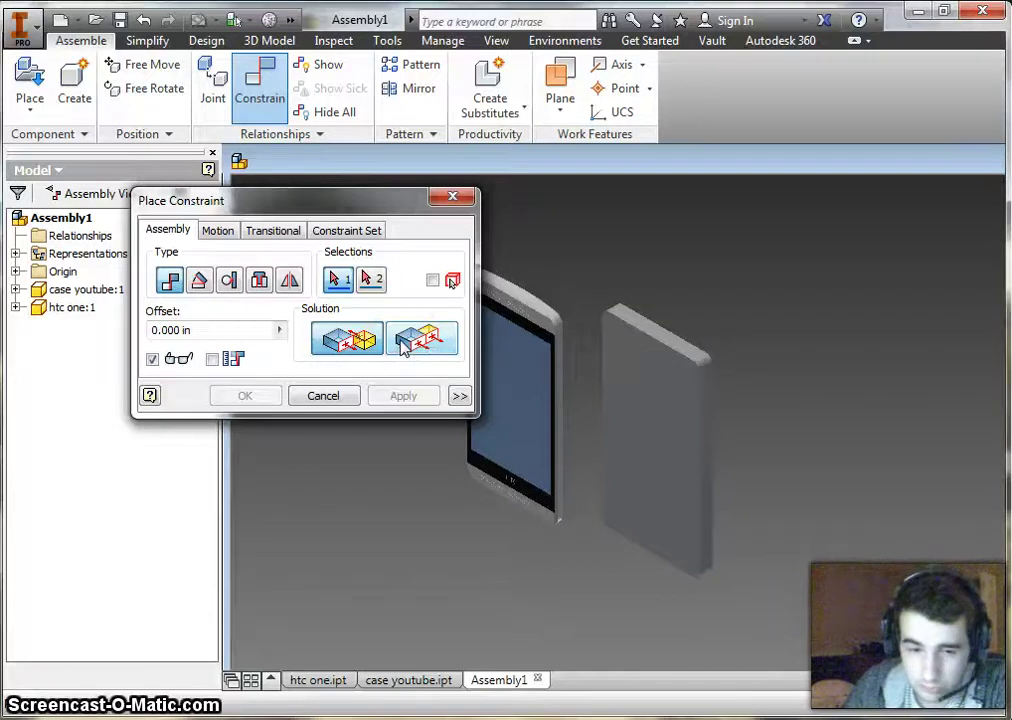
left_click(527, 365)
left_click_drag(670, 336, 673, 413)
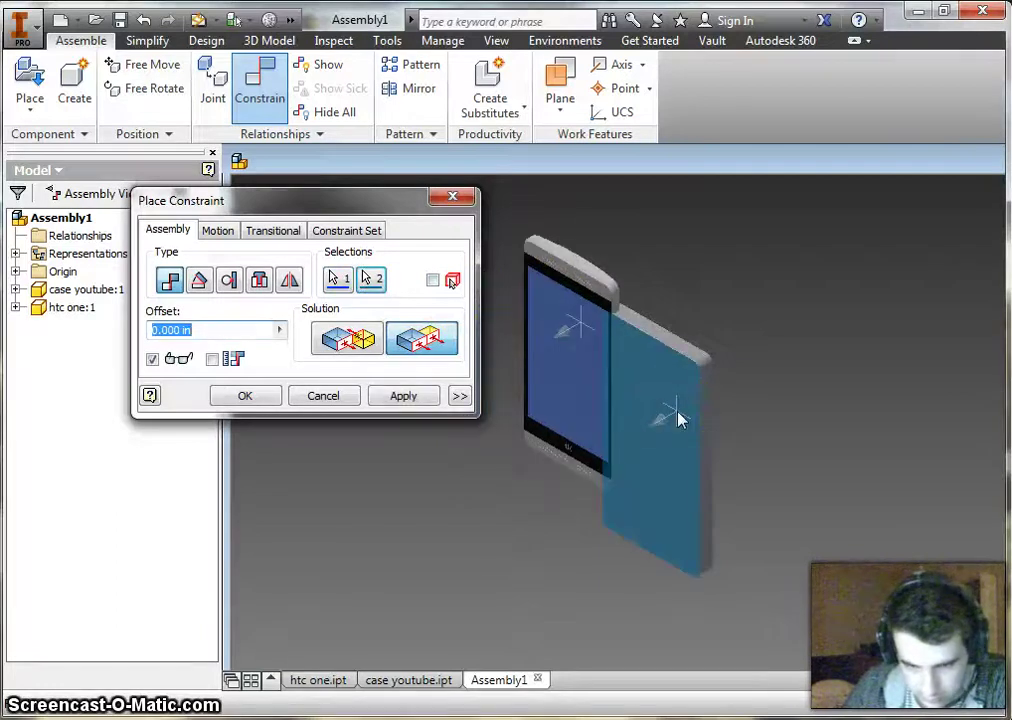
scroll(678, 420, "up", 3)
scroll(678, 420, "down", 3)
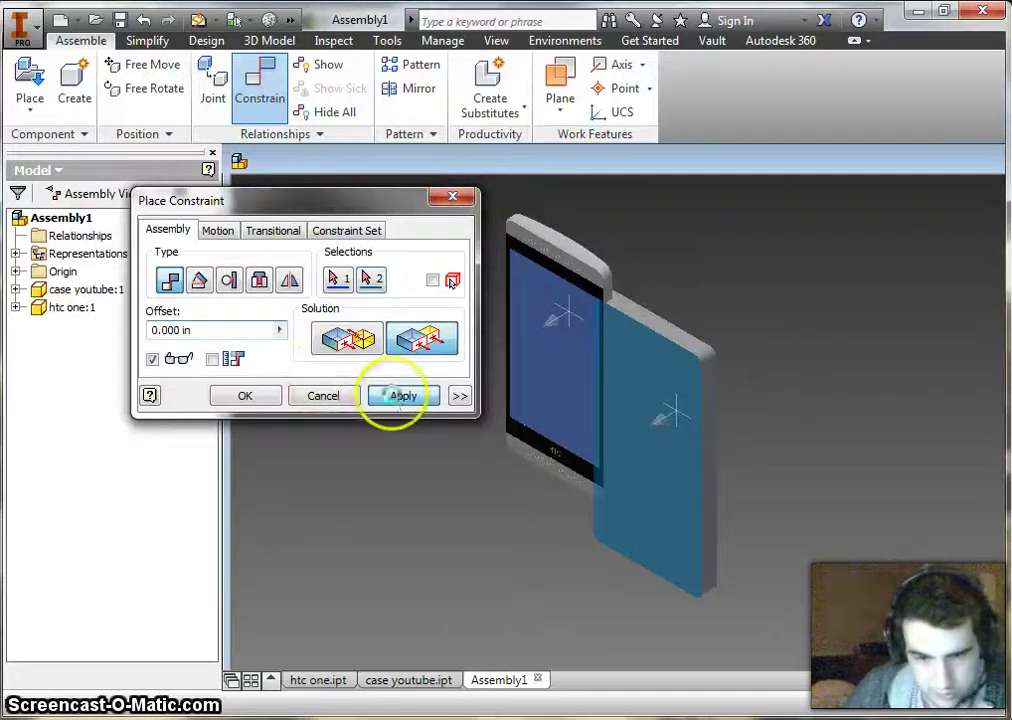
- Apply the flush mate, then mate two edge faces with a .1 in offset
left_click(400, 396)
scroll(612, 290, "up", 3)
scroll(607, 290, "up", 2)
left_click(579, 294)
scroll(643, 377, "down", 5)
scroll(643, 377, "up", 6)
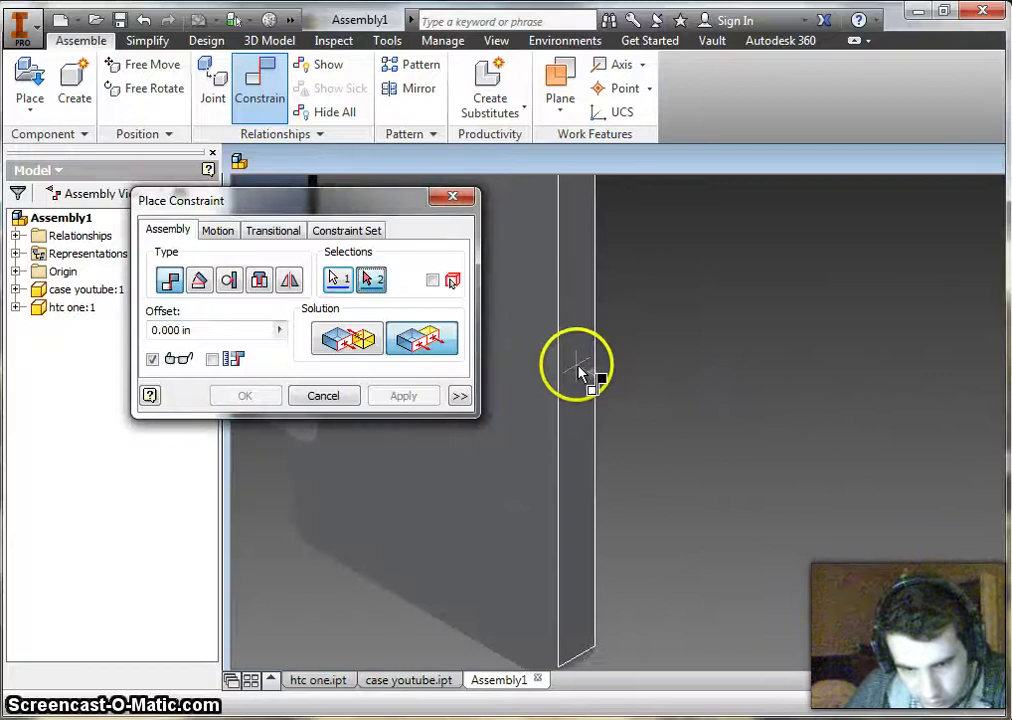
left_click(578, 370)
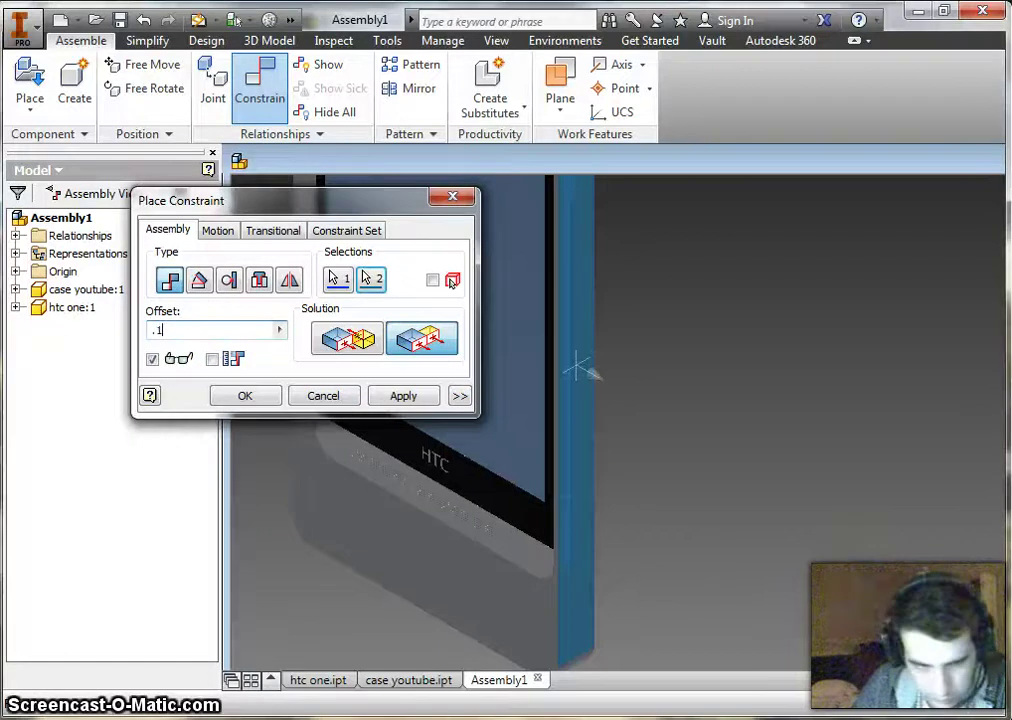
left_click(403, 396)
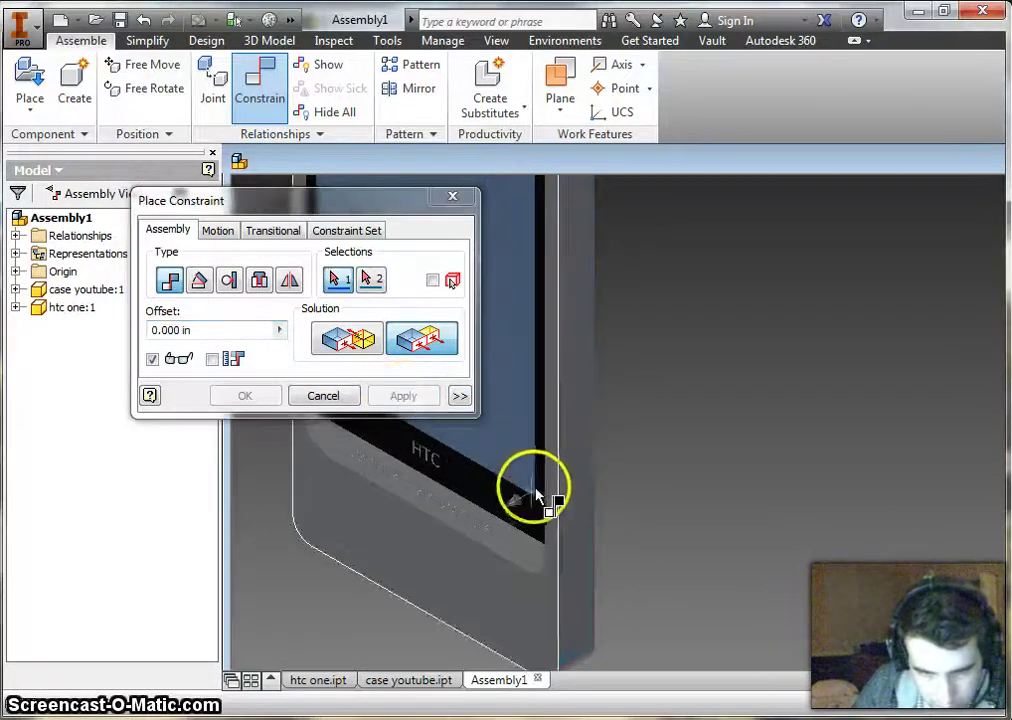
- Pick a face on the phone's top edge, then cancel the unfinished constraint
middle_click_drag(645, 515, 703, 375)
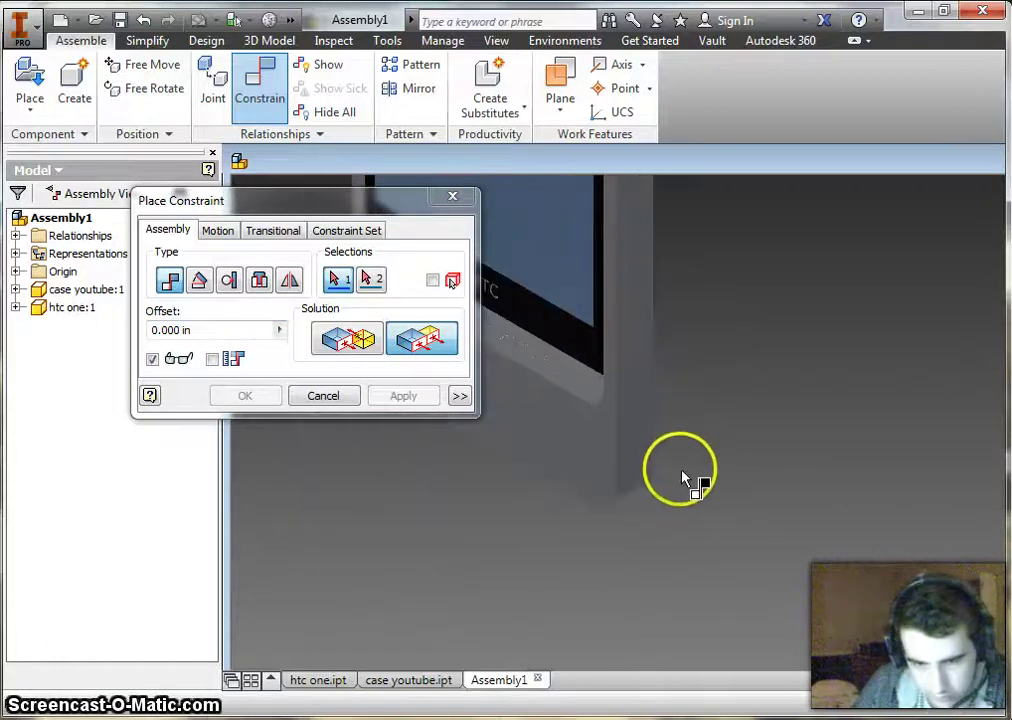
scroll(682, 361, "down", 3)
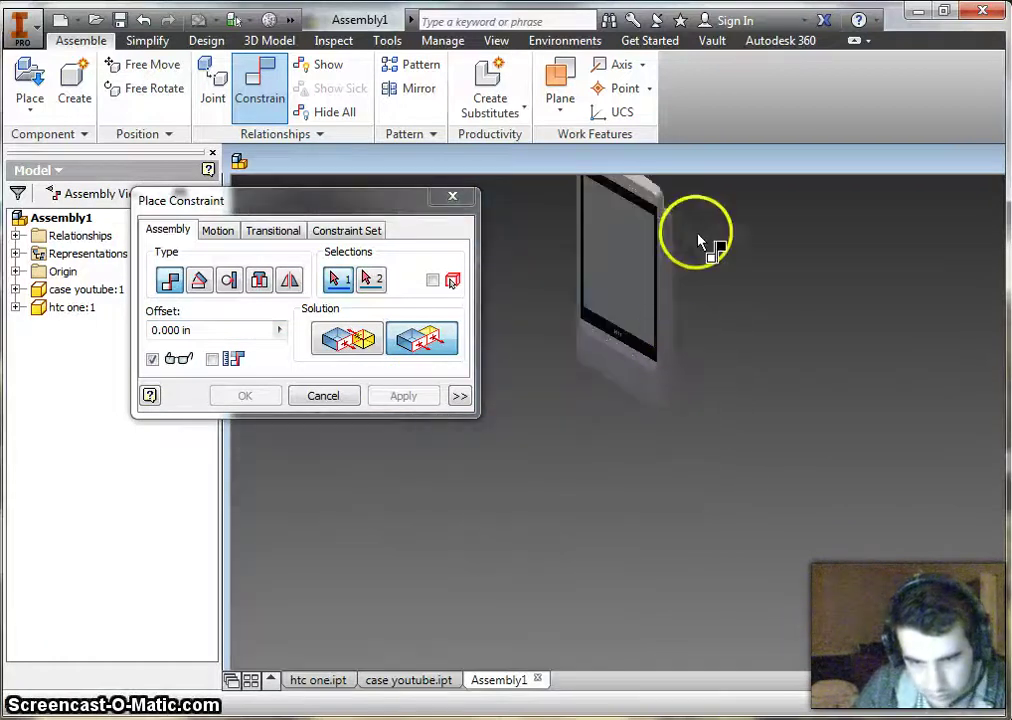
scroll(685, 220, "up", 5)
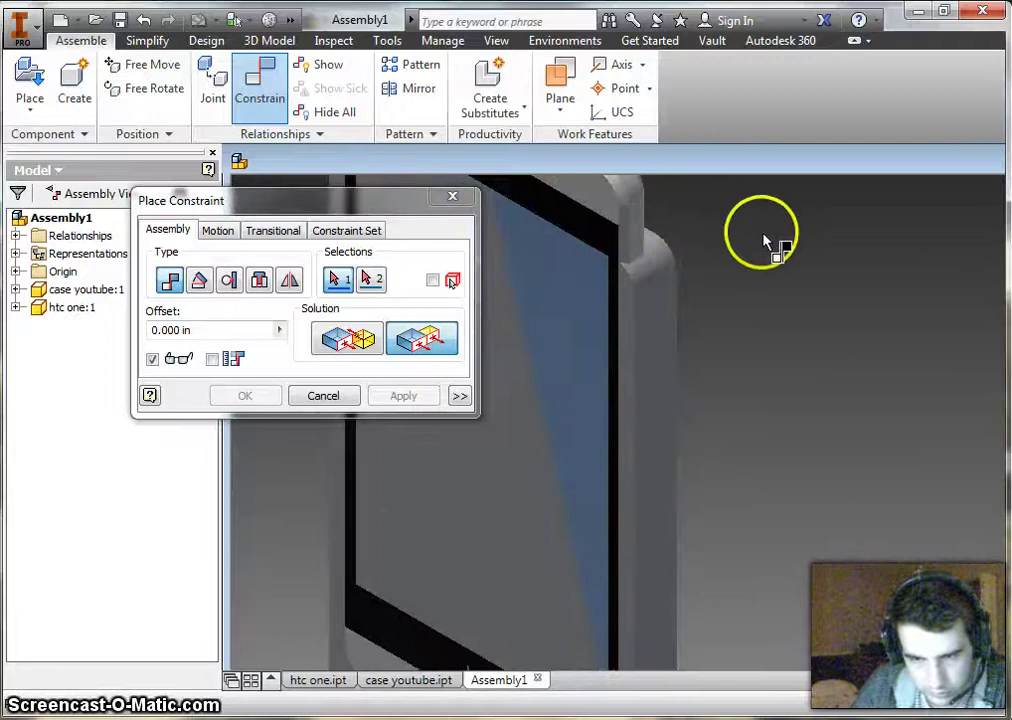
scroll(765, 243, "down", 2)
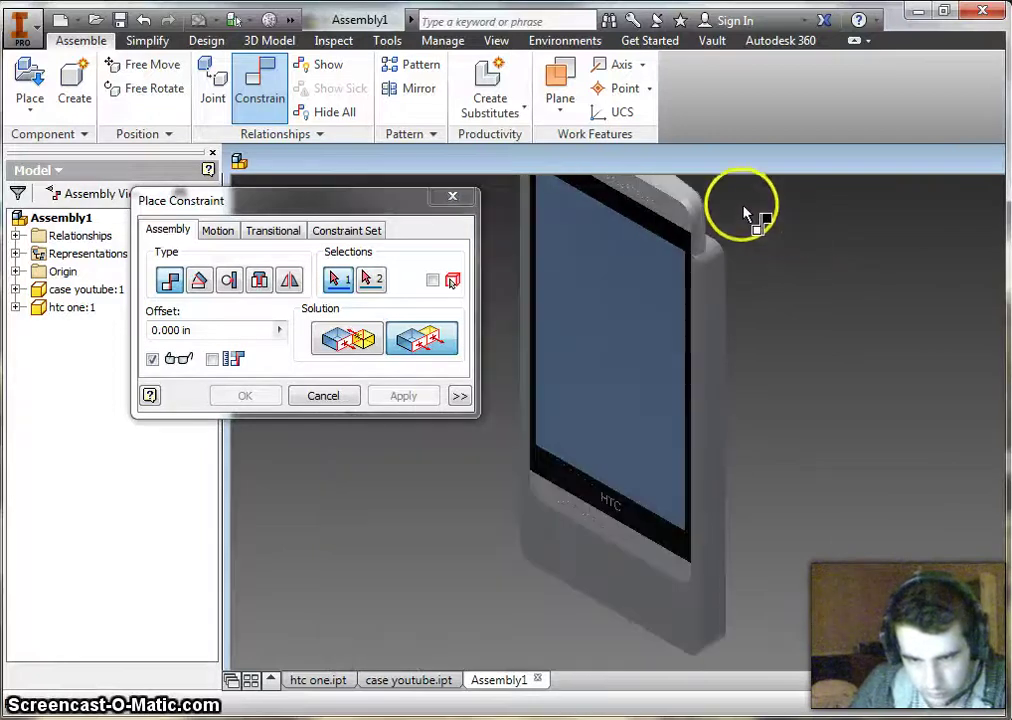
scroll(744, 213, "down", 3)
scroll(720, 200, "up", 5)
left_click(720, 224)
scroll(723, 226, "down", 4)
scroll(718, 312, "up", 3)
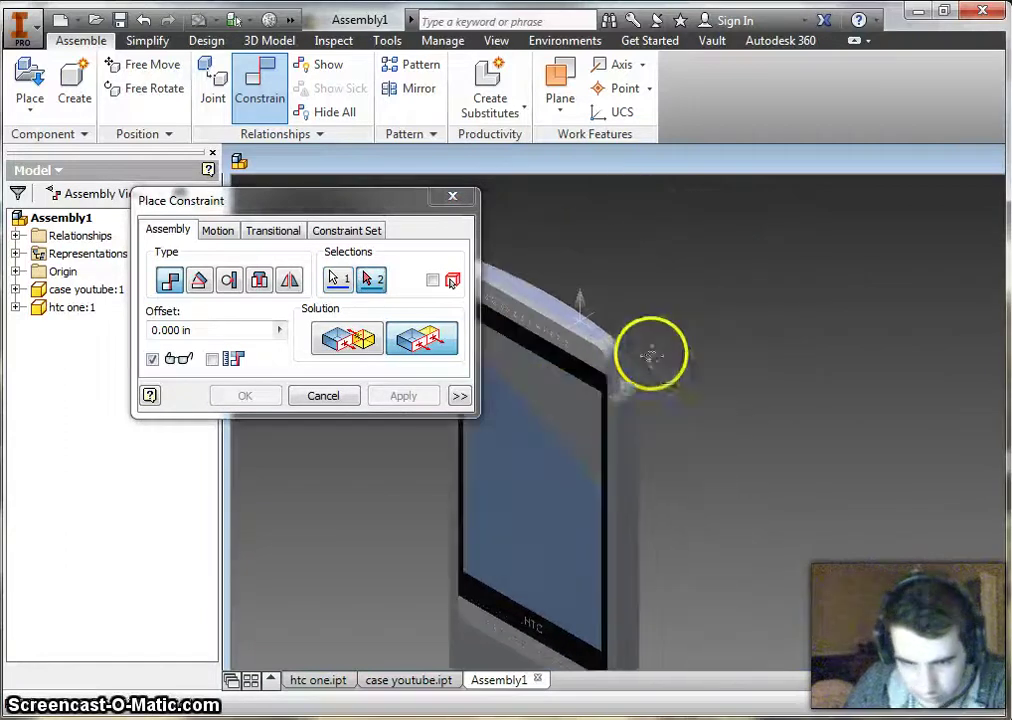
scroll(628, 375, "up", 2)
scroll(630, 383, "down", 3)
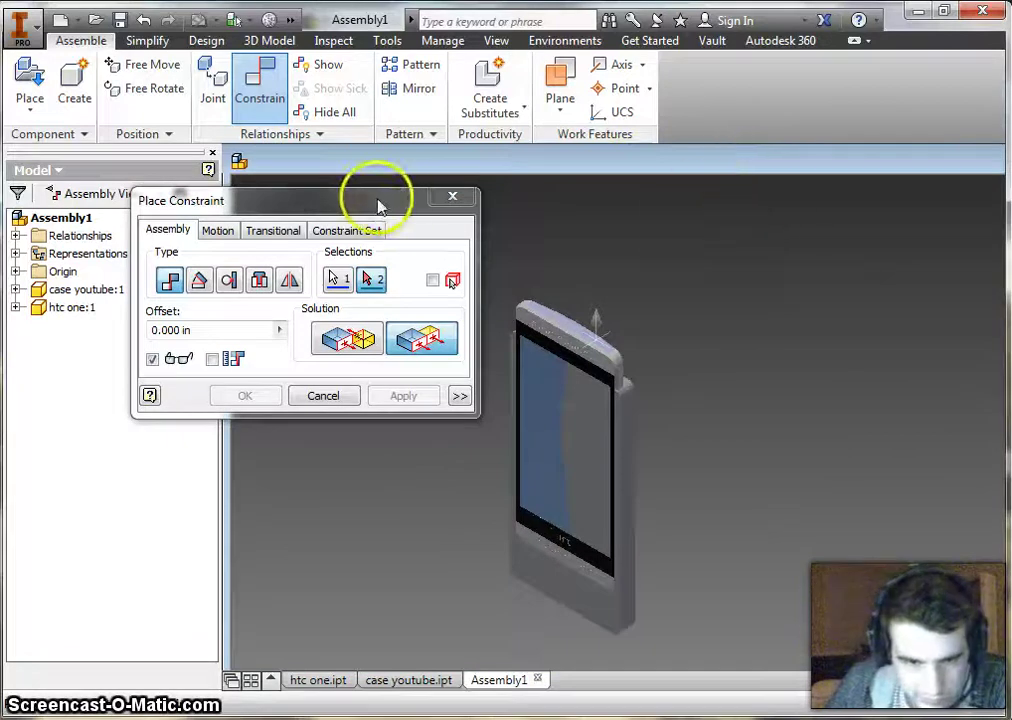
left_click_drag(373, 201, 245, 111)
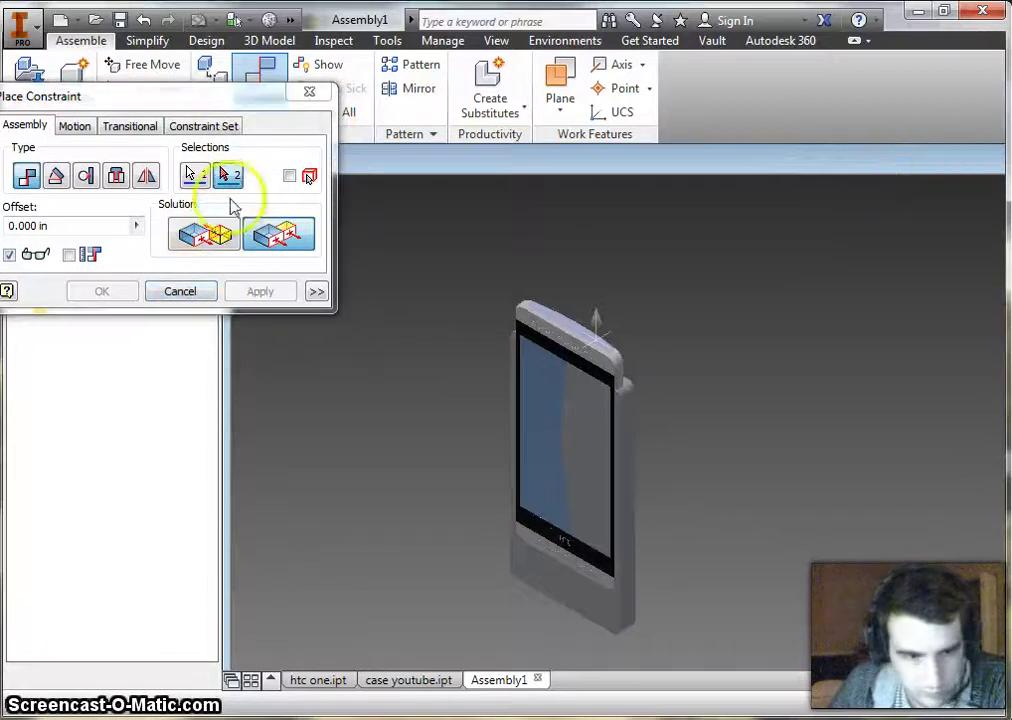
left_click(180, 291)
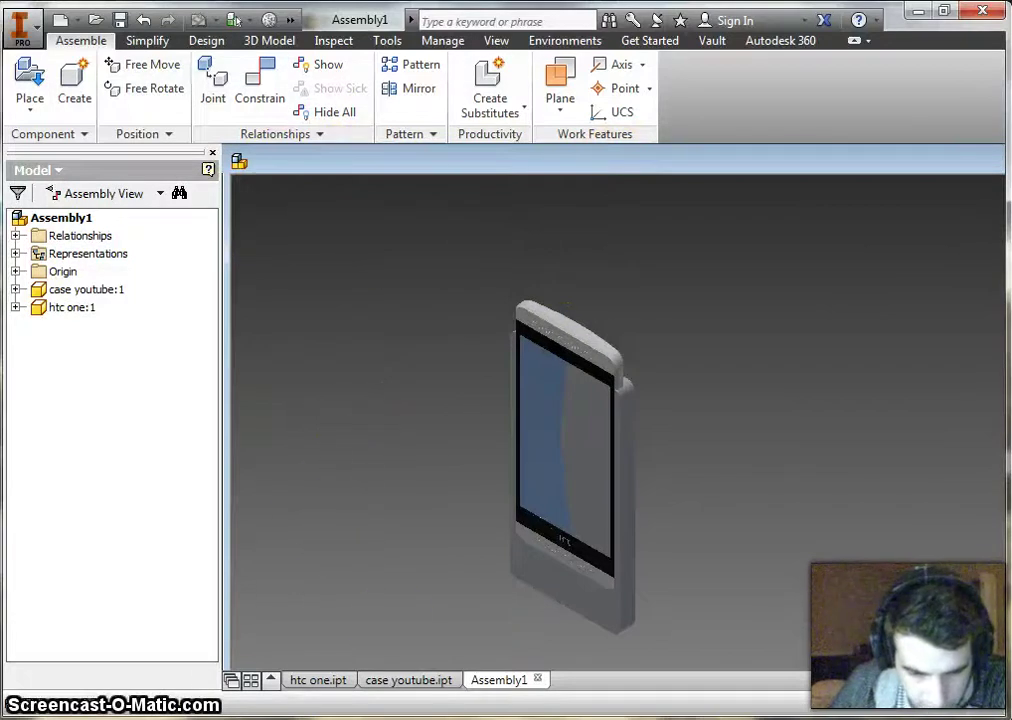
- Orbit edge-on and pick the phone's side face and the matching case side face for a mate
left_click(712, 338)
scroll(547, 266, "up", 4)
scroll(547, 266, "down", 3)
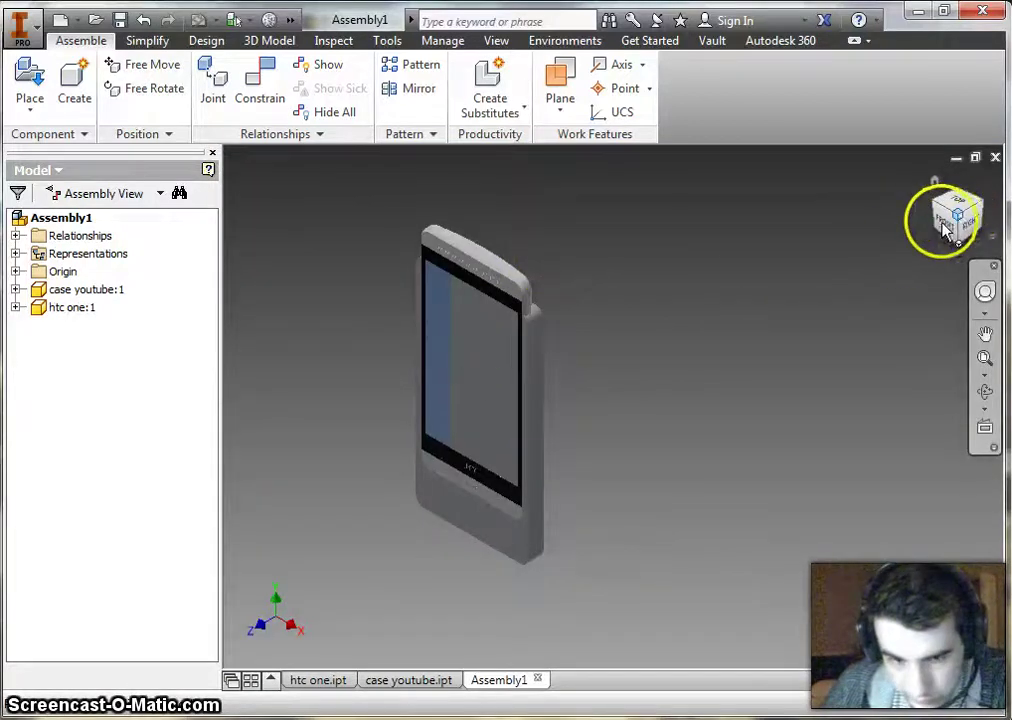
left_click_drag(940, 221, 906, 314)
scroll(395, 395, "down", 2)
scroll(413, 384, "up", 6)
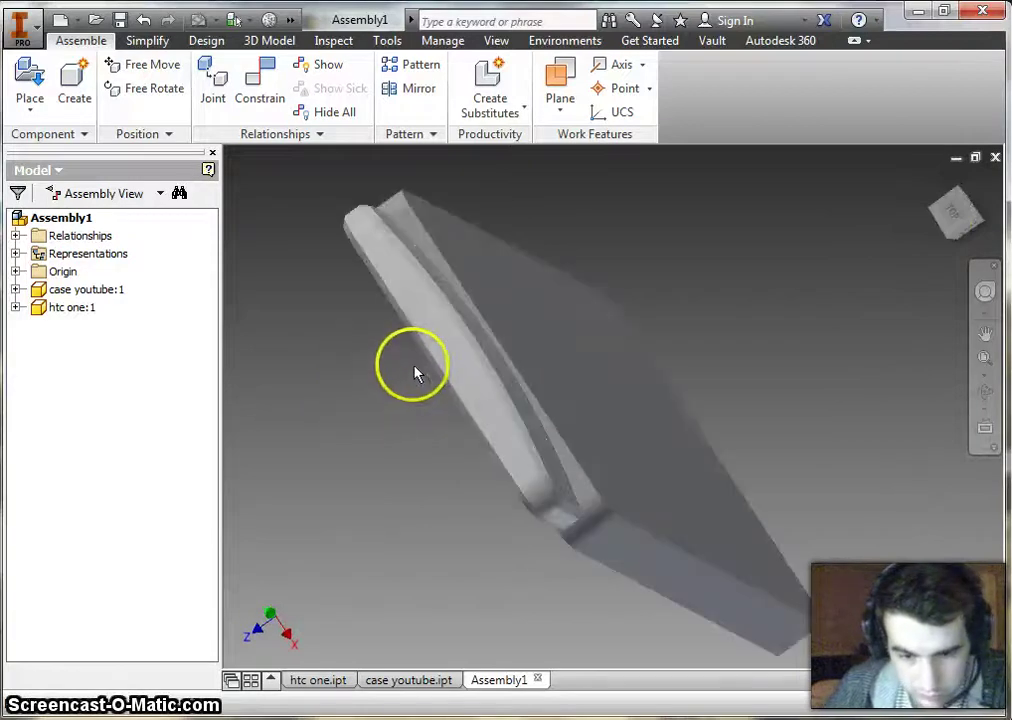
scroll(416, 370, "down", 3)
scroll(413, 278, "up", 6)
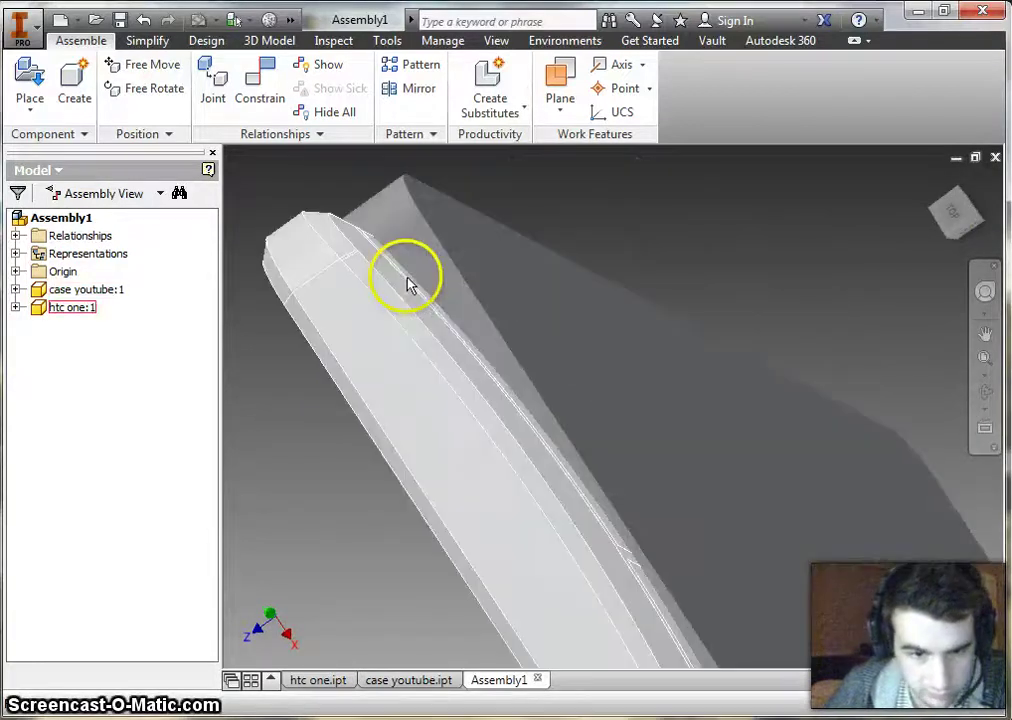
left_click(257, 100)
left_click_drag(147, 96, 200, 64)
left_click(385, 353)
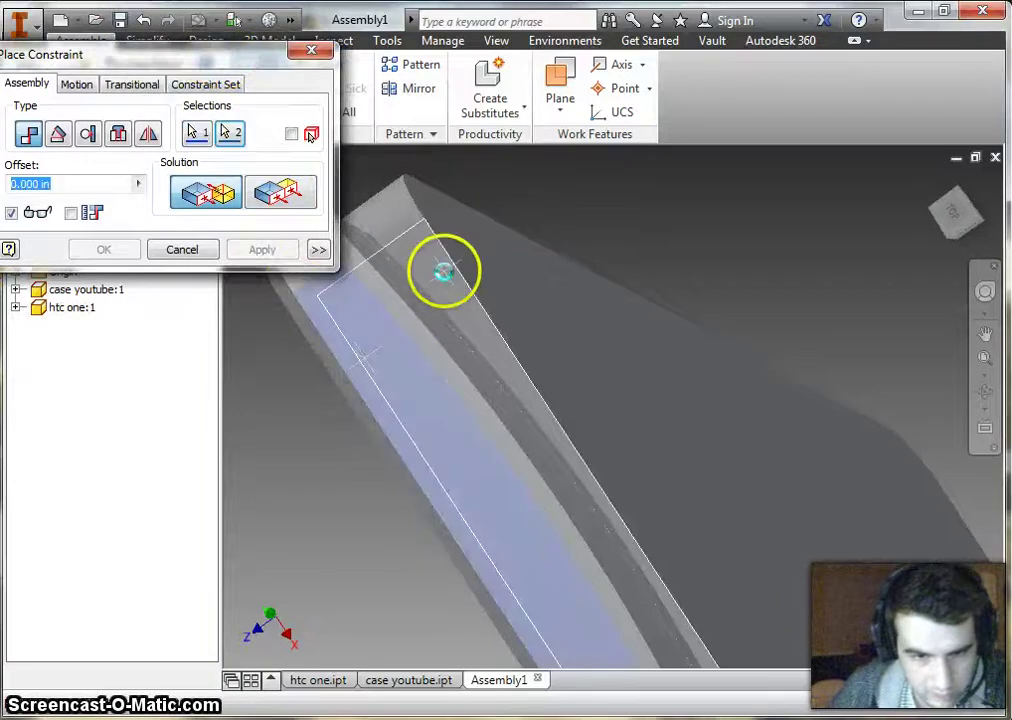
left_click(443, 270)
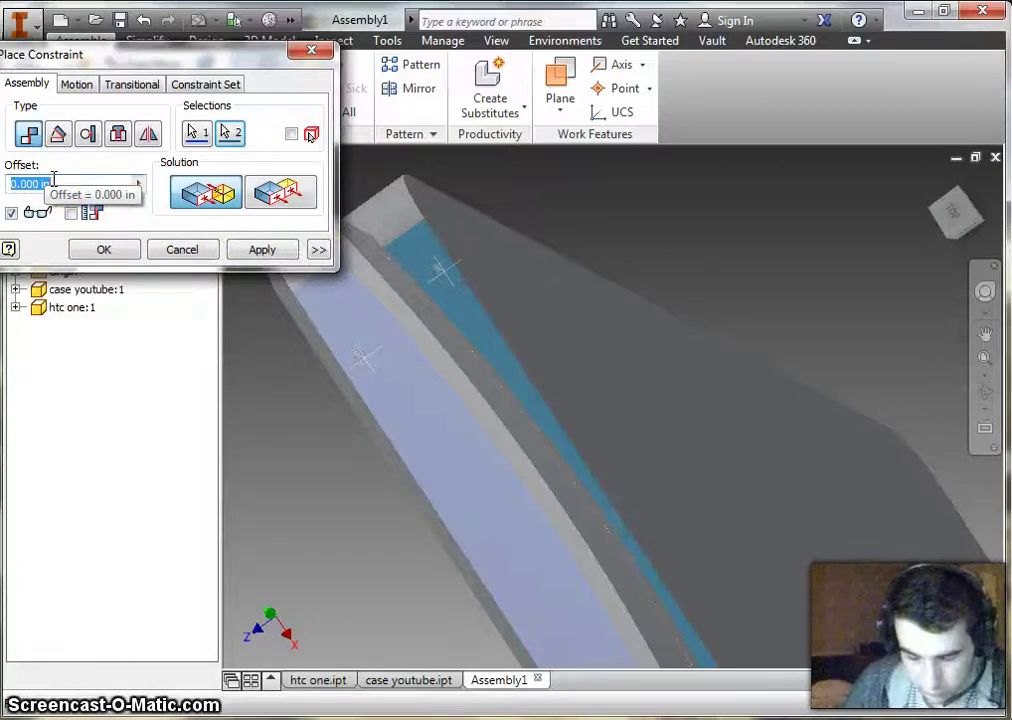
- Give the mate a .1 in offset, flip it to the opposite solution, and apply
type(".1")
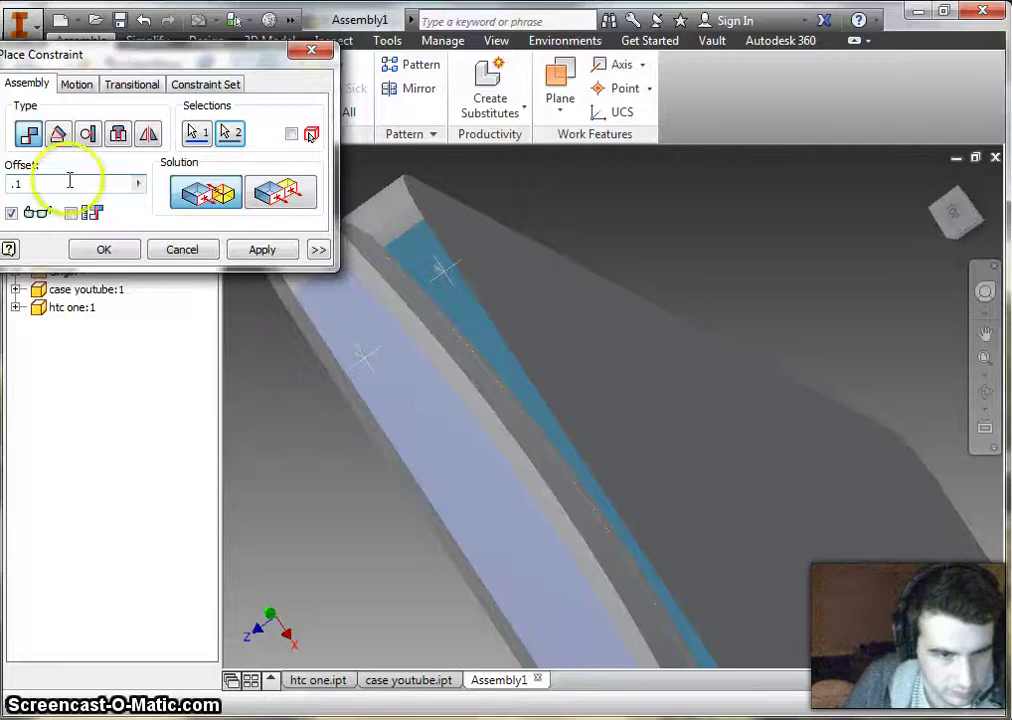
left_click(285, 193)
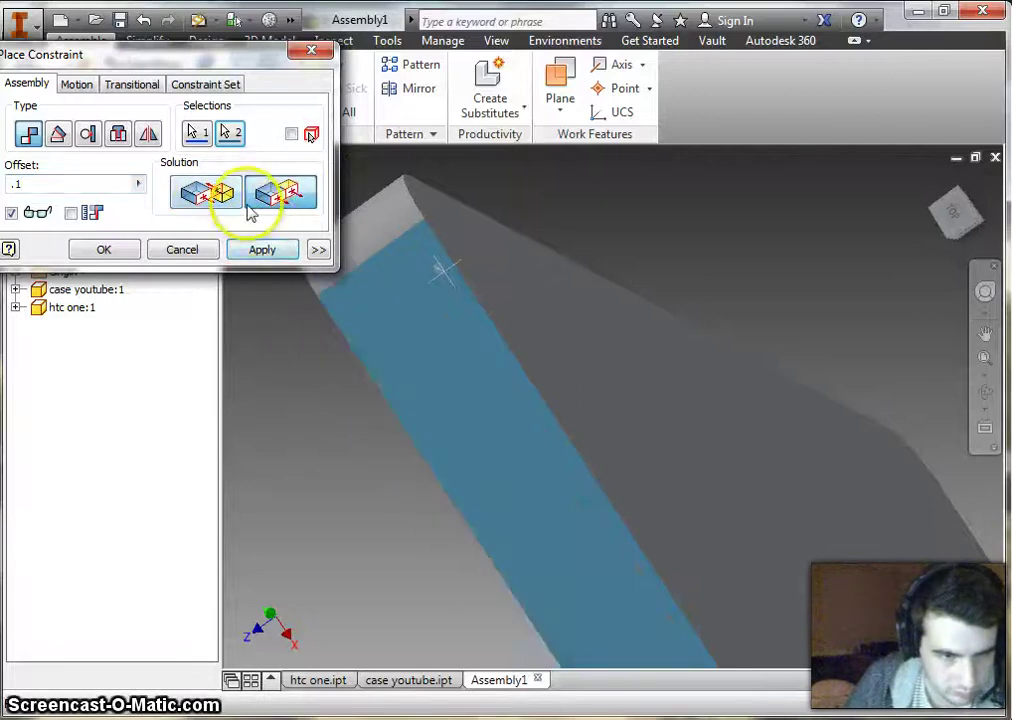
left_click(262, 250)
scroll(520, 292, "down", 5)
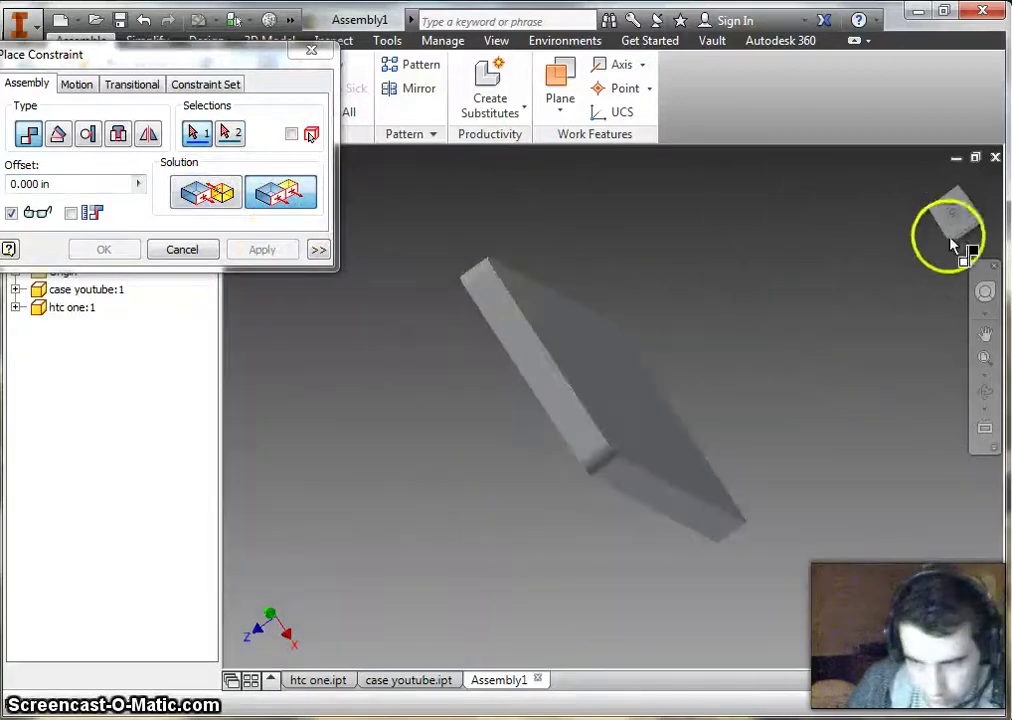
- View the htc one phone nested in the case from the front, then cancel Place Constraint
mouse_move(951, 235)
left_mouse_down()
mouse_move(975, 222)
mouse_move(221, 163)
mouse_move(233, 655)
mouse_move(237, 610)
mouse_move(935, 635)
left_mouse_up()
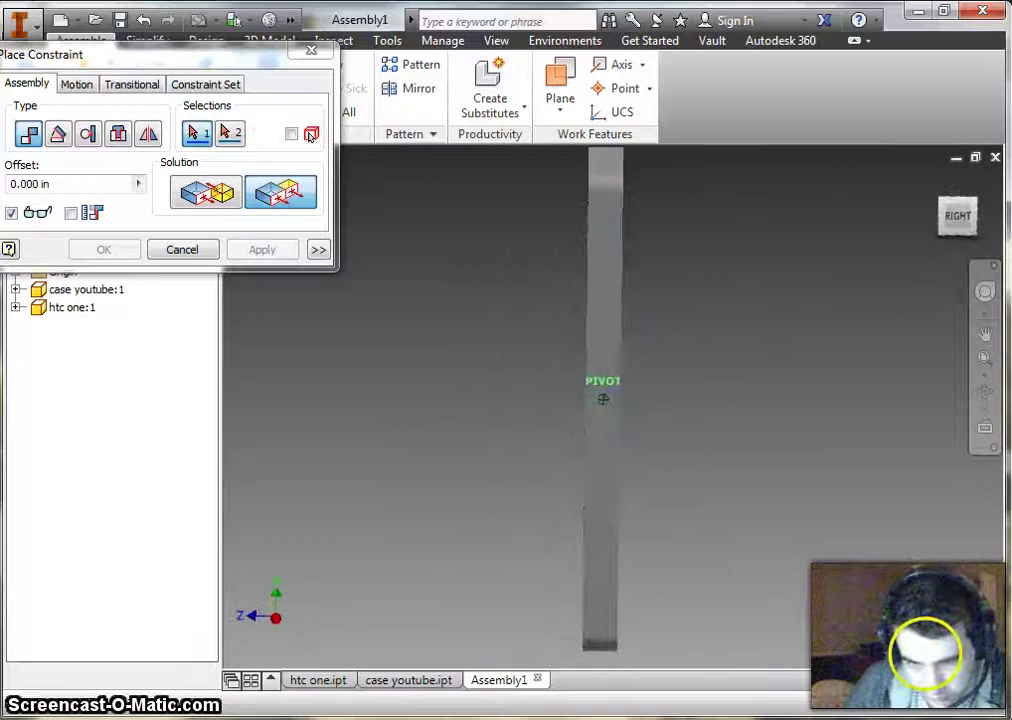
mouse_move(925, 652)
middle_mouse_down("shift")
mouse_move(985, 648)
mouse_move(267, 670)
mouse_move(232, 652)
mouse_move(987, 673)
mouse_move(258, 653)
mouse_move(267, 140)
mouse_move(987, 163)
mouse_move(987, 185)
mouse_move(968, 207)
mouse_move(282, 219)
mouse_move(418, 158)
mouse_move(418, 650)
mouse_move(313, 533)
mouse_move(255, 422)
mouse_move(910, 409)
mouse_move(809, 424)
mouse_move(607, 397)
mouse_move(524, 361)
mouse_move(490, 316)
mouse_move(398, 277)
mouse_move(305, 309)
mouse_move(262, 361)
mouse_move(245, 434)
mouse_move(267, 443)
mouse_move(243, 545)
mouse_move(208, 519)
mouse_move(245, 490)
middle_mouse_up("shift")
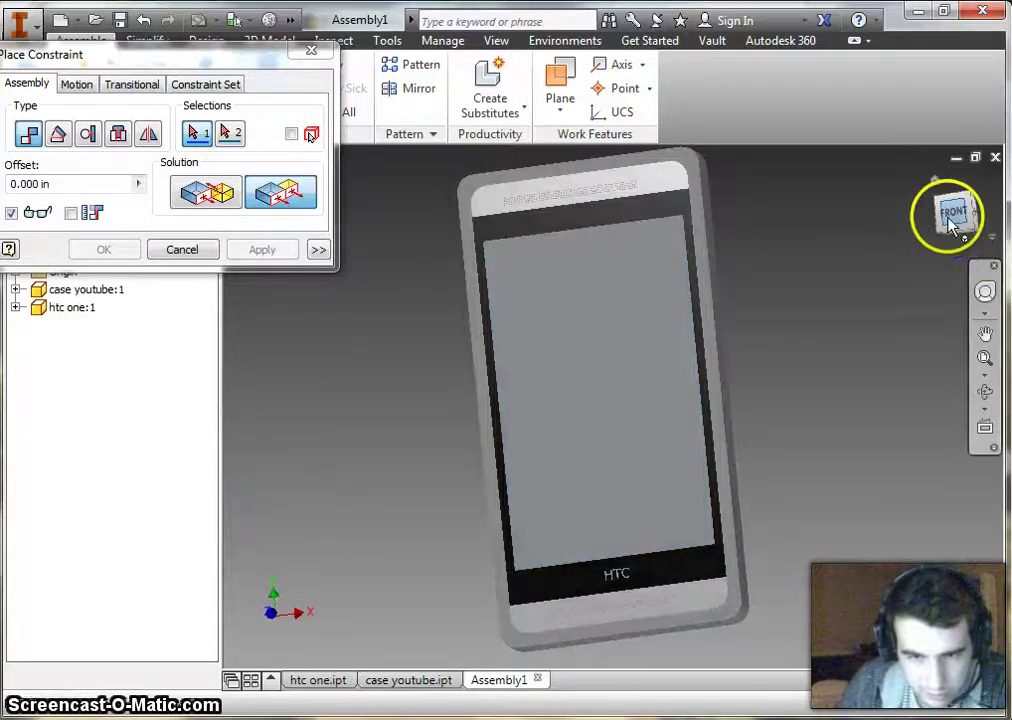
left_click(950, 218)
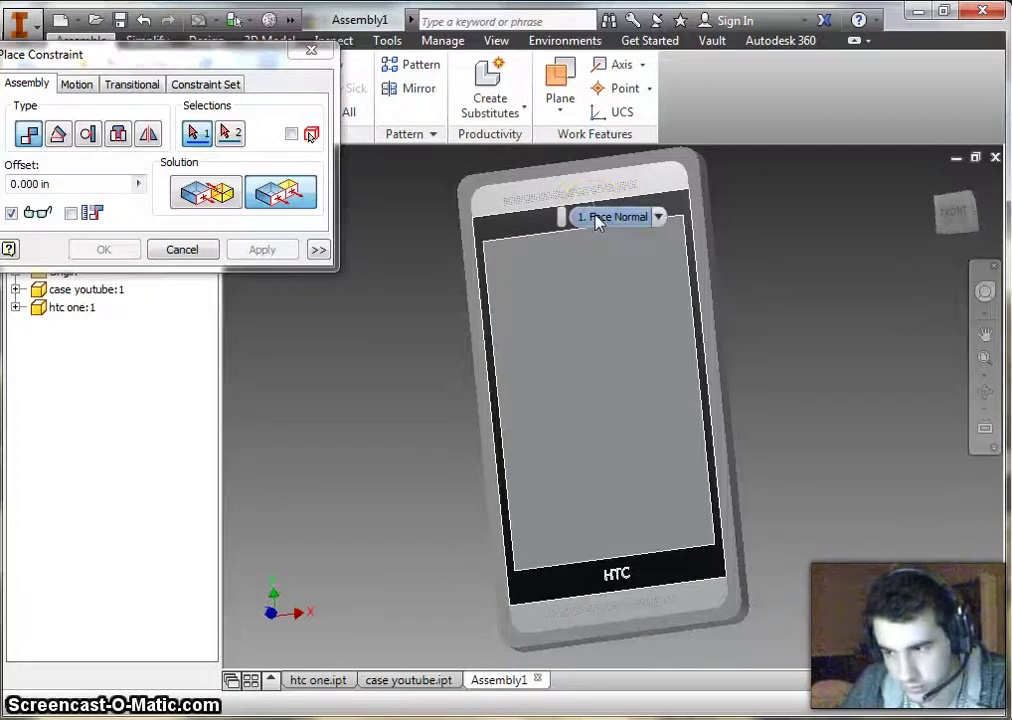
left_click_drag(90, 56, 342, 242)
left_click(418, 434)
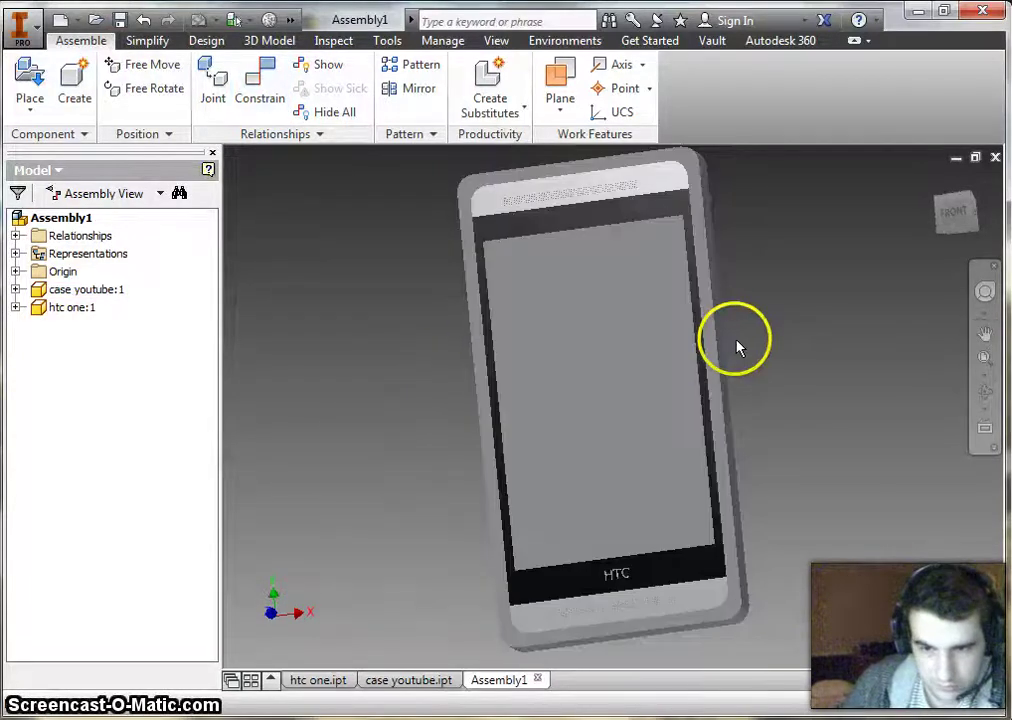
- Save Assembly1 to the Desktop under the file name caseiam
left_click(122, 22)
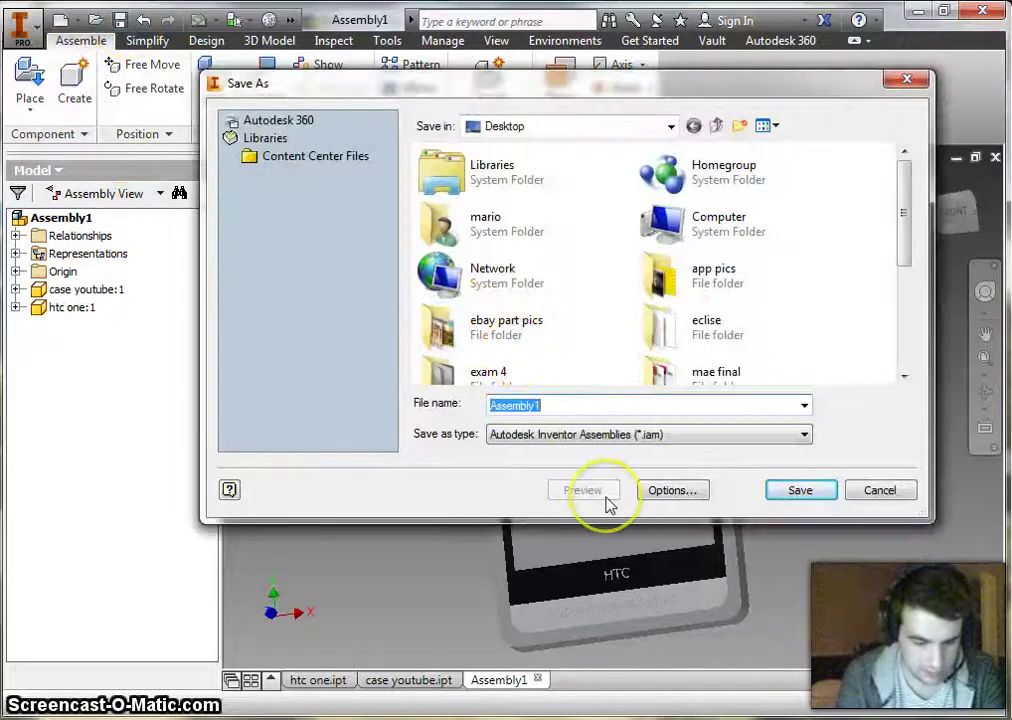
type("cas")
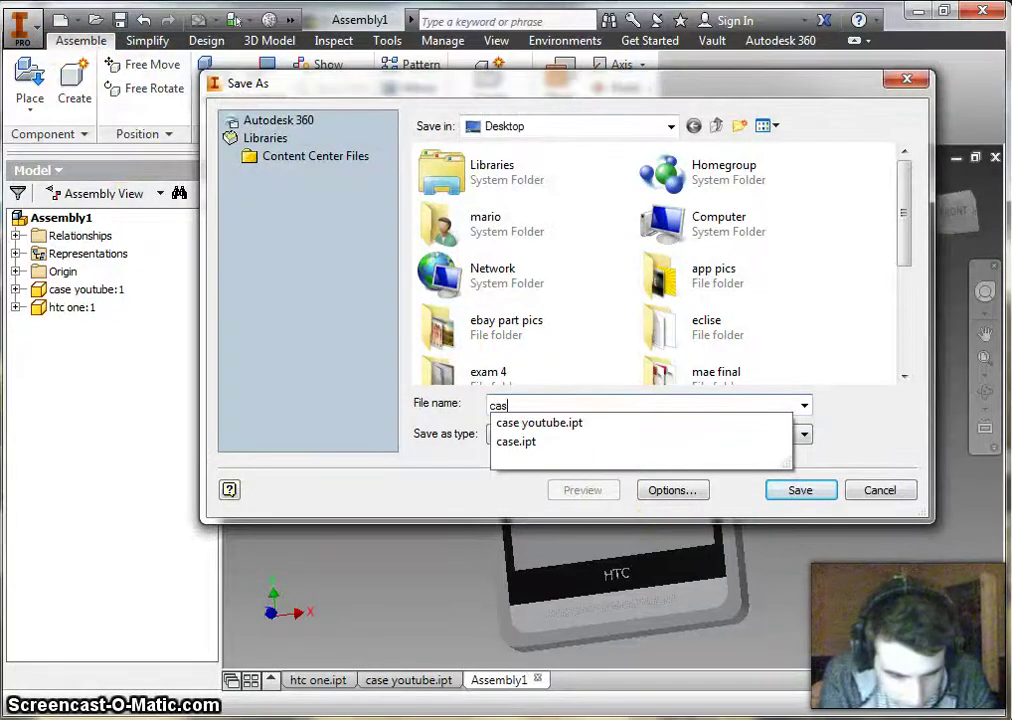
type("eiam")
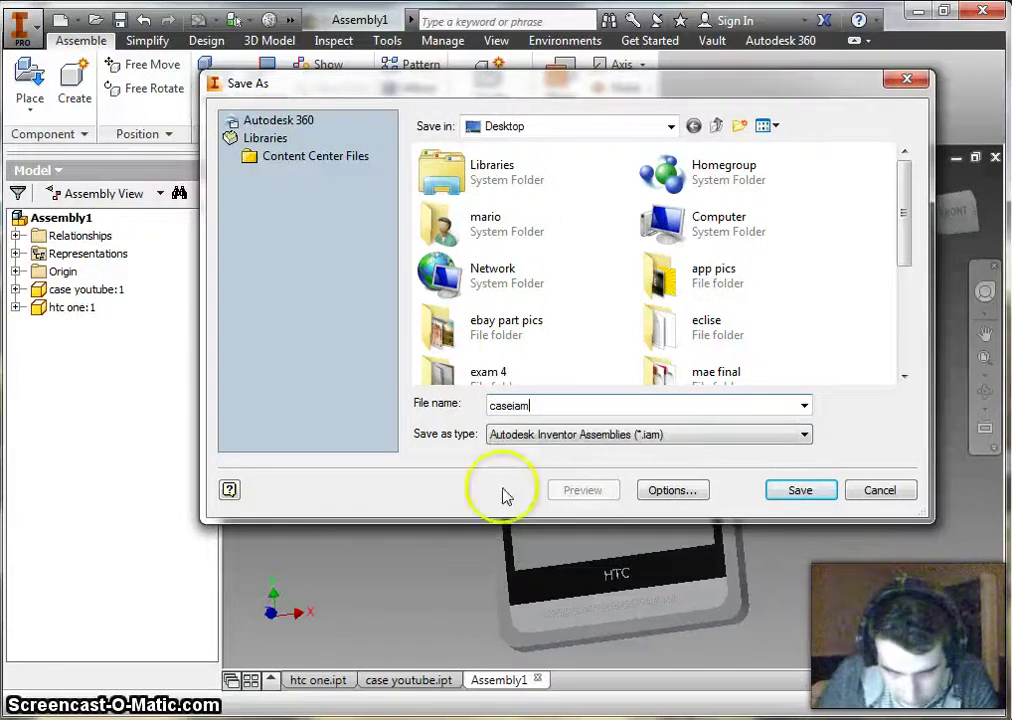
left_click(800, 490)
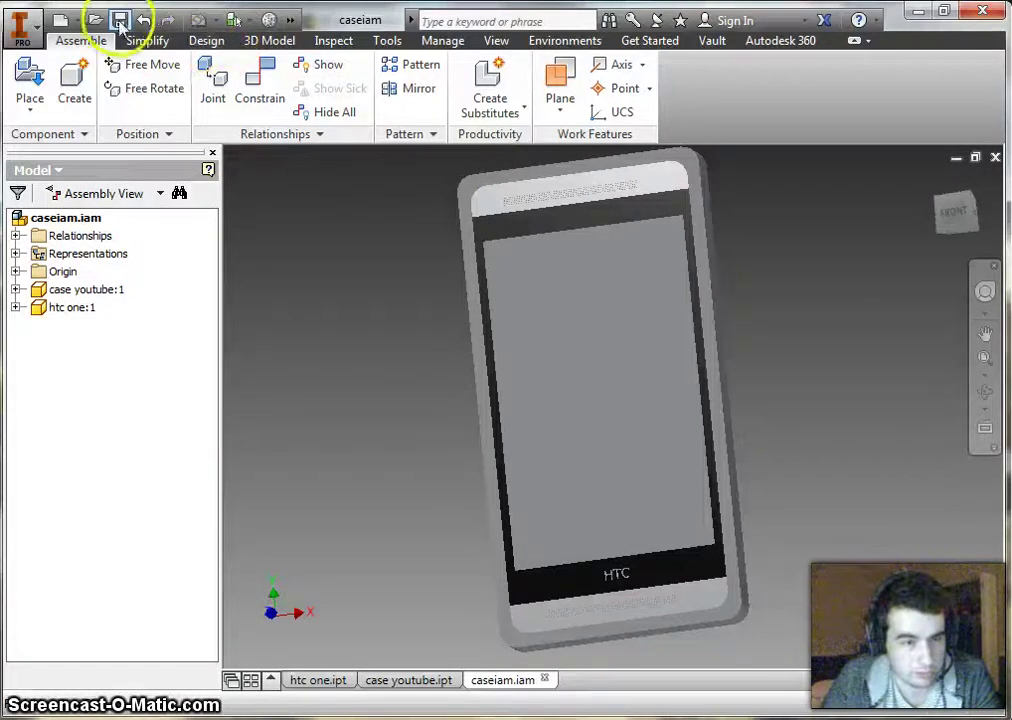
left_click(956, 161)
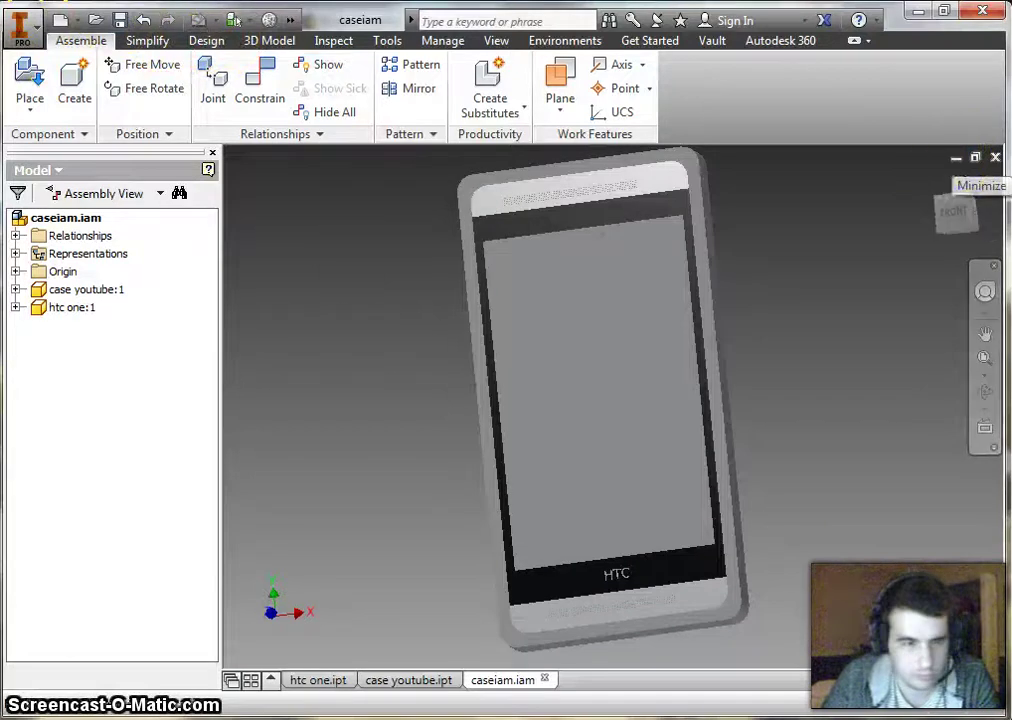
left_click(62, 21)
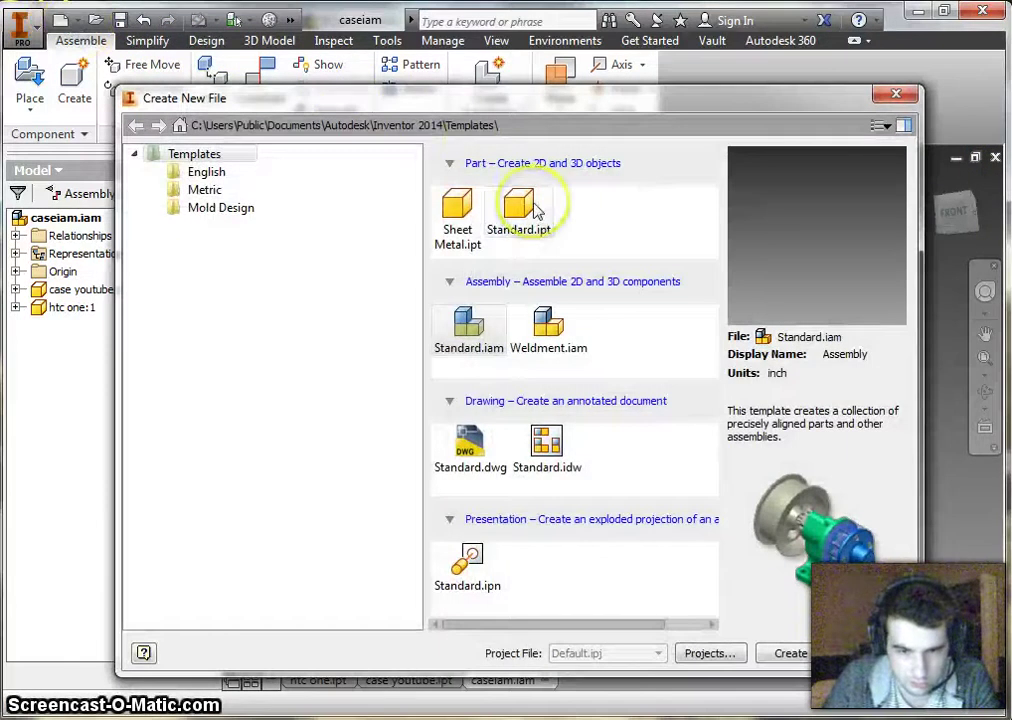
left_click(537, 211)
left_click(790, 653)
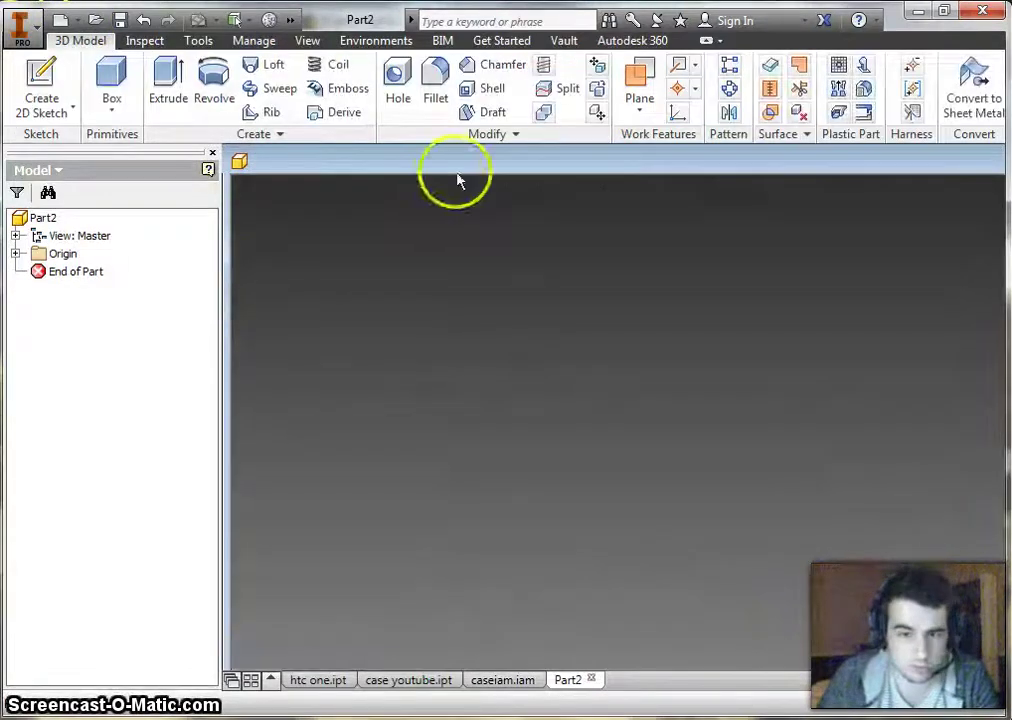
double_click(733, 172)
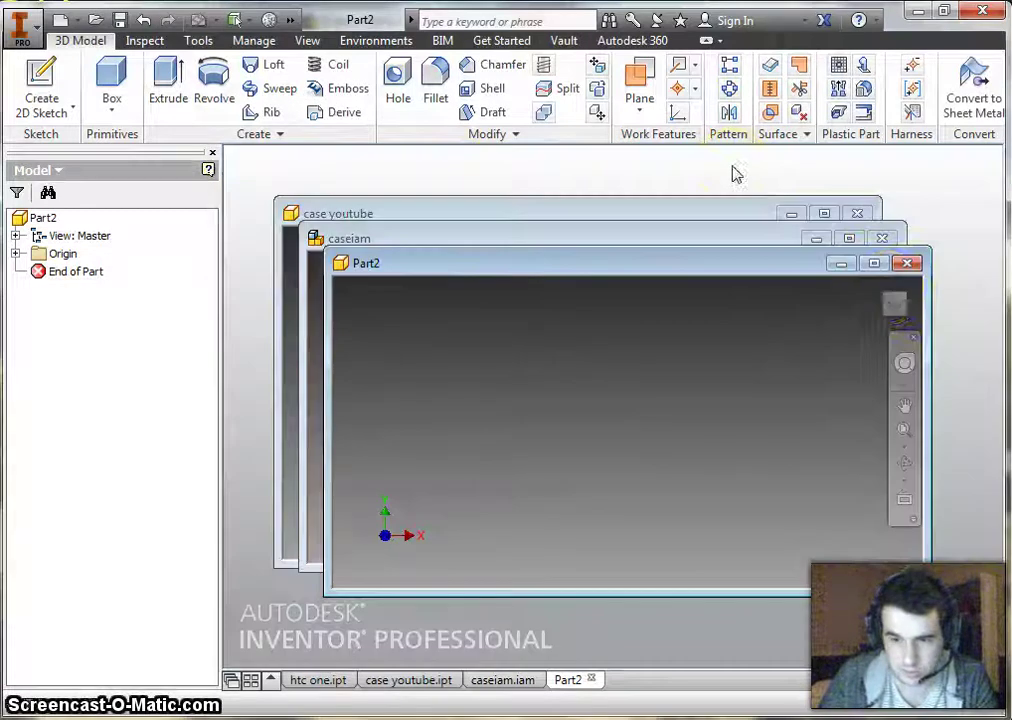
left_click(877, 266)
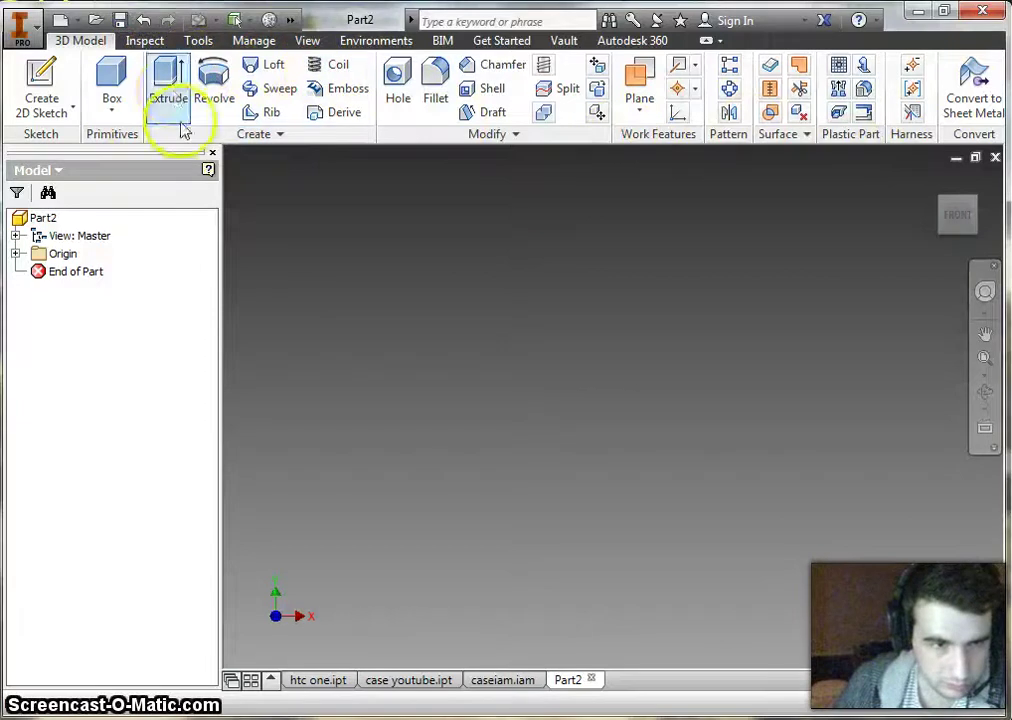
- Derive caseiam.iam into Part2, keeping case youtube and setting htc one:1 to Subtract
left_click(357, 118)
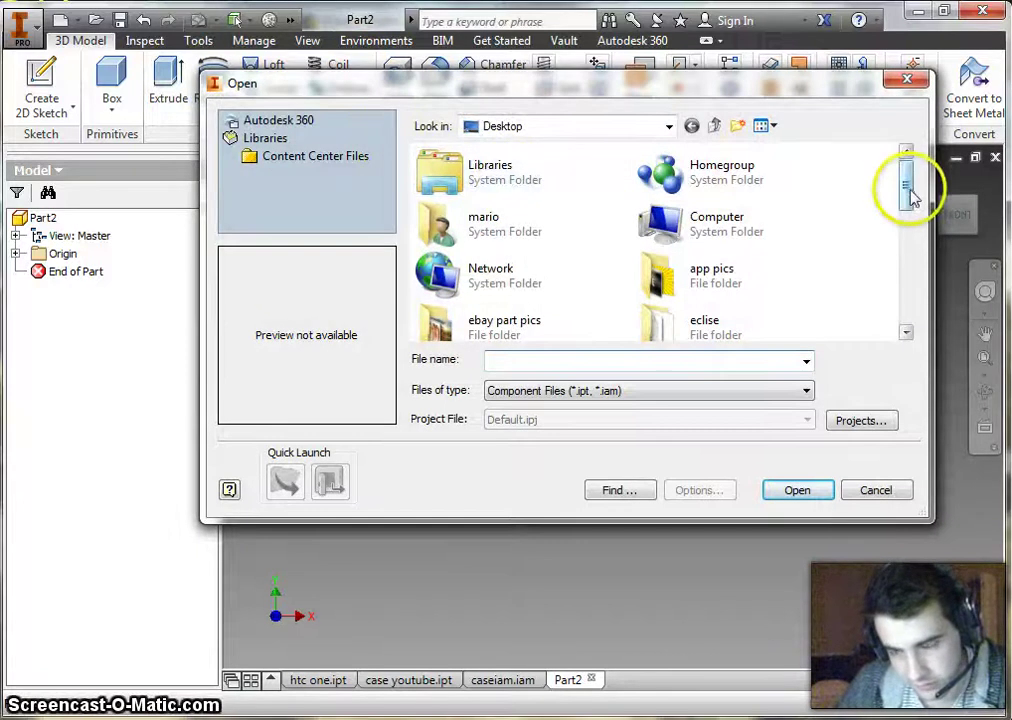
left_click_drag(908, 192, 920, 318)
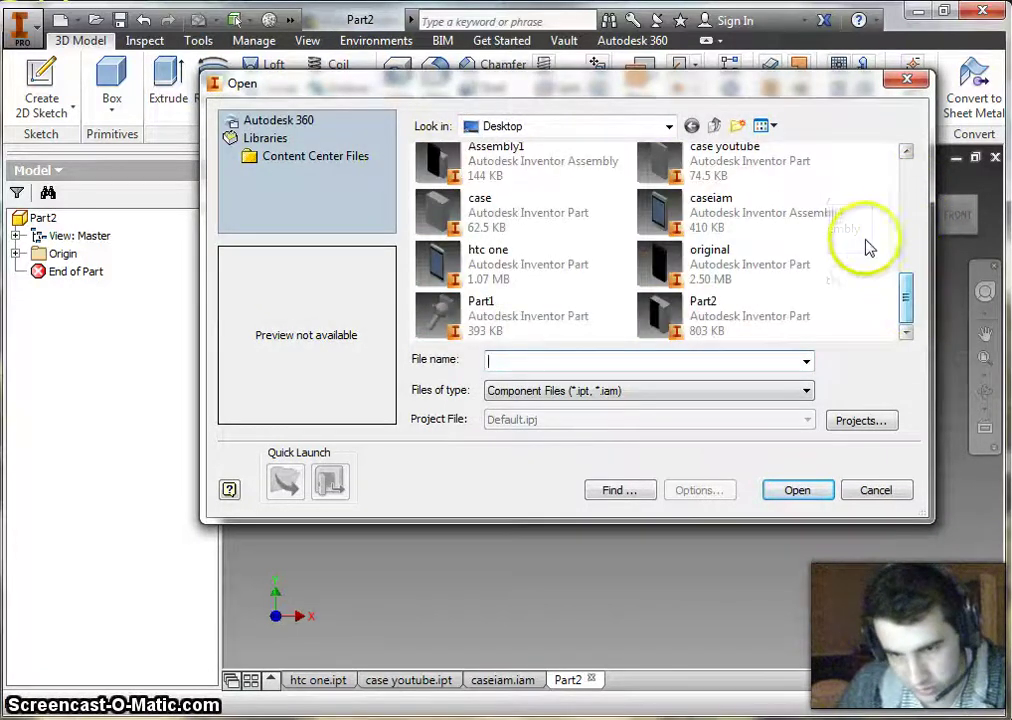
left_click(745, 228)
left_click(812, 500)
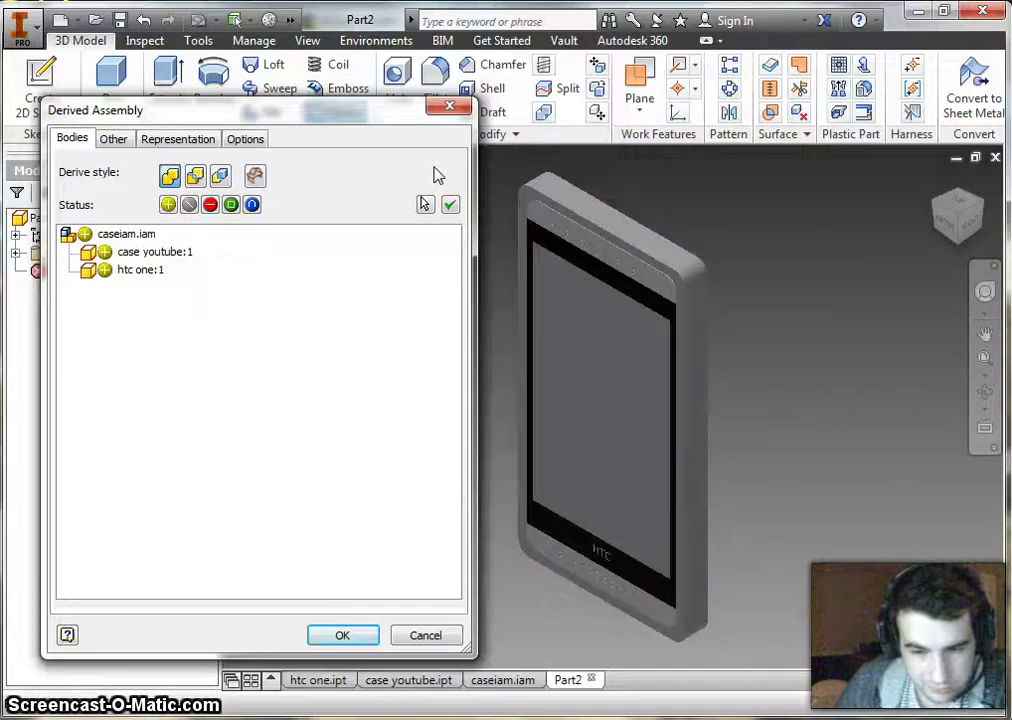
left_click(145, 256)
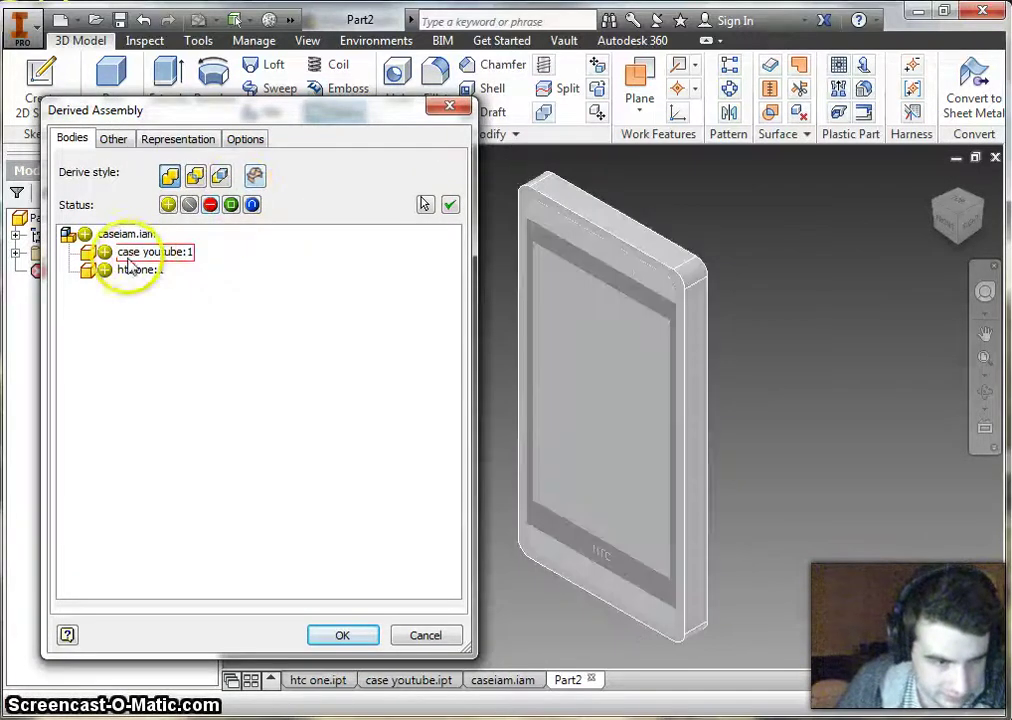
left_click(128, 271)
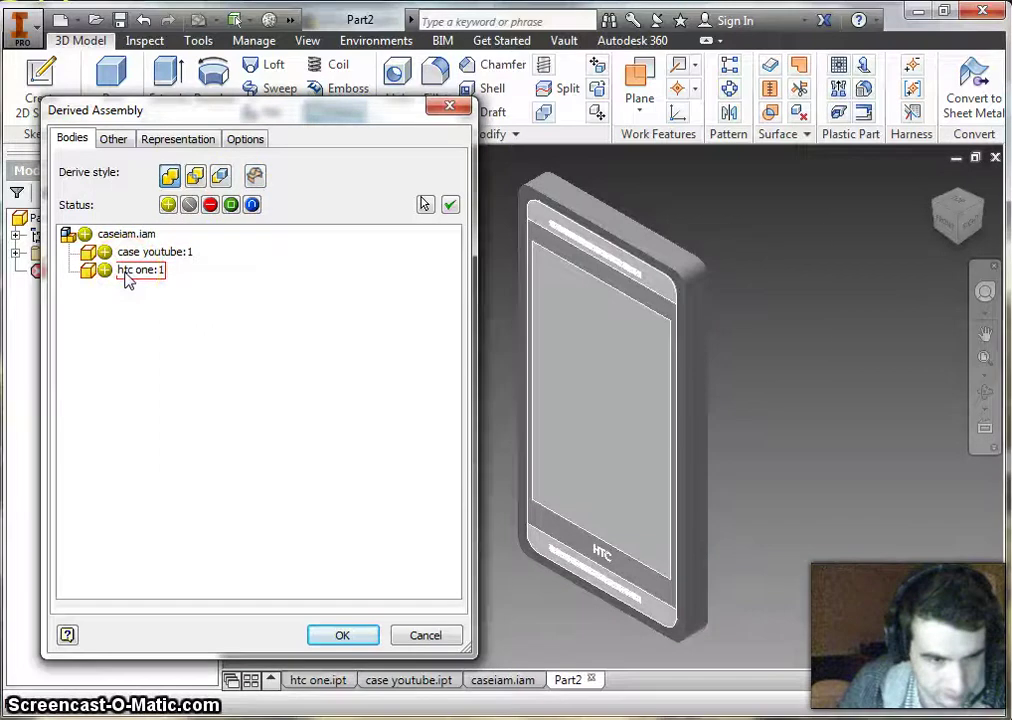
left_click(116, 272)
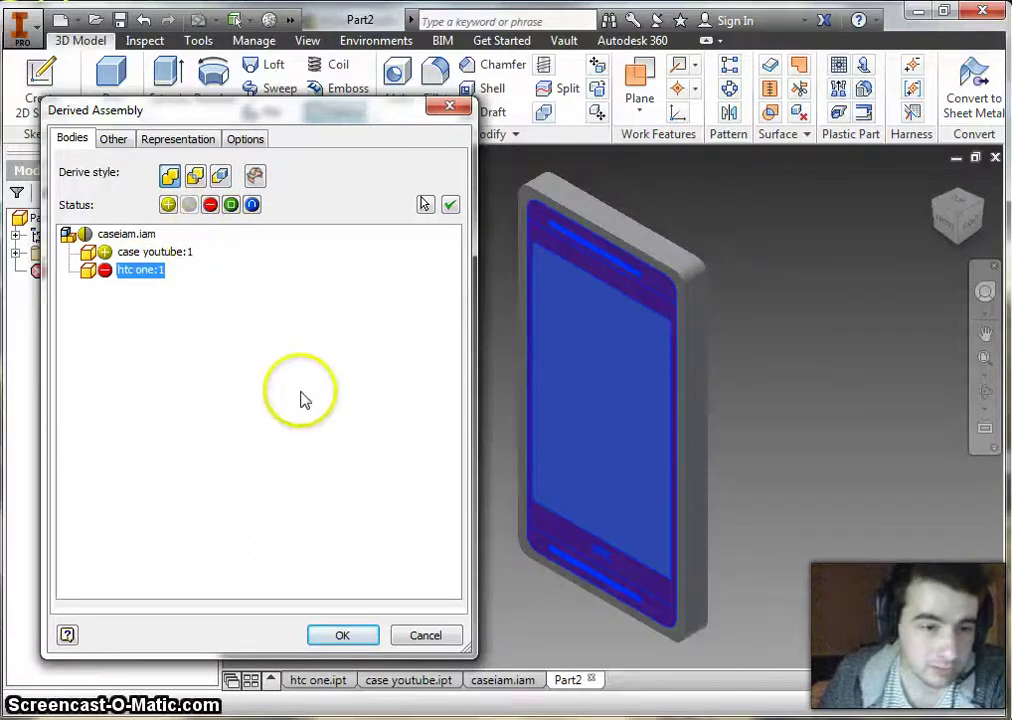
left_click(342, 635)
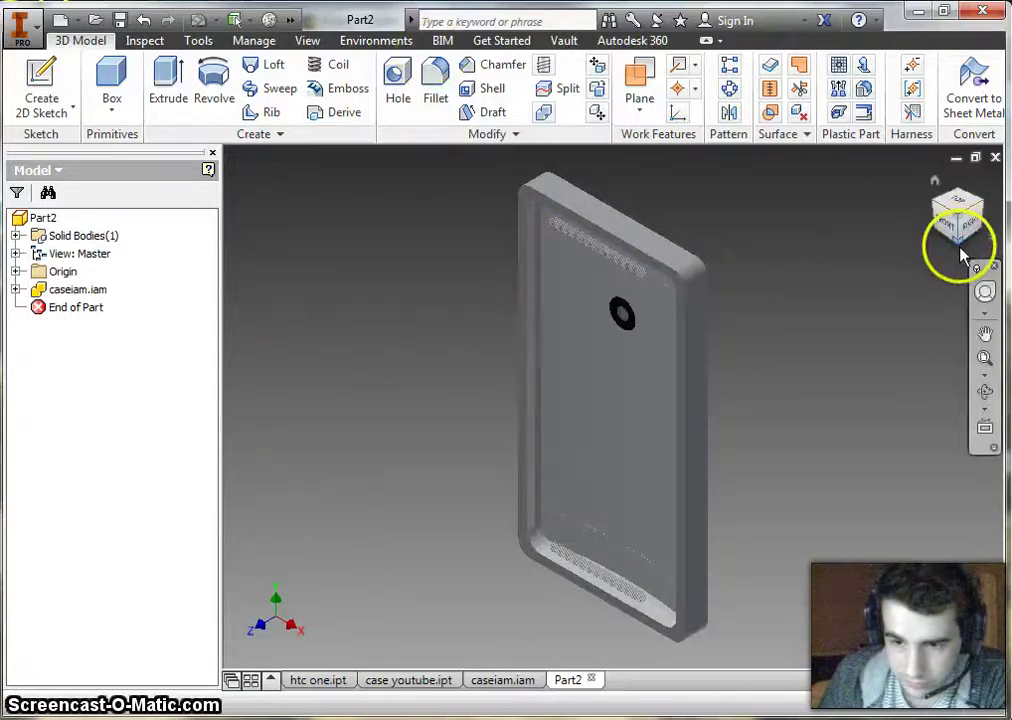
mouse_move(966, 243)
left_mouse_down()
mouse_move(963, 212)
mouse_move(987, 158)
mouse_move(976, 637)
mouse_move(248, 638)
mouse_move(303, 630)
mouse_move(316, 599)
mouse_move(305, 572)
mouse_move(269, 627)
mouse_move(271, 673)
mouse_move(258, 578)
mouse_move(614, 386)
left_mouse_up()
scroll(605, 343, "up", 5)
scroll(605, 350, "down", 5)
scroll(599, 335, "up", 3)
scroll(501, 380, "up", 3)
scroll(447, 297, "up", 3)
scroll(451, 308, "down", 4)
scroll(451, 310, "down", 5)
scroll(451, 310, "up", 3)
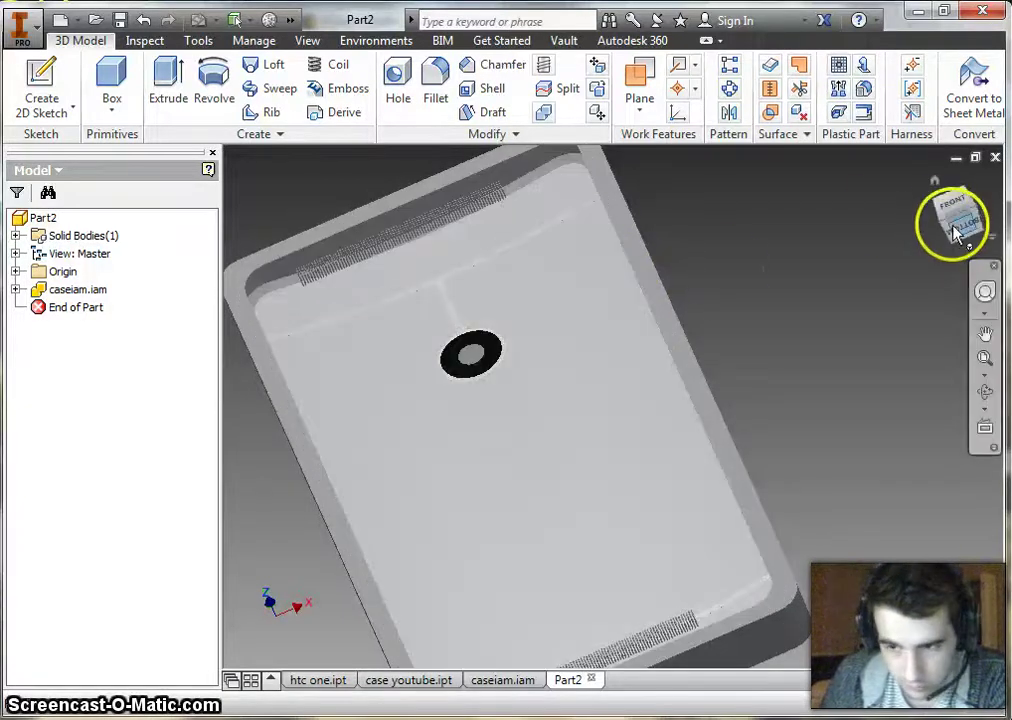
mouse_move(904, 228)
middle_mouse_down("shift")
mouse_move(829, 203)
mouse_move(815, 181)
mouse_move(865, 188)
mouse_move(248, 176)
mouse_move(282, 163)
mouse_move(279, 663)
middle_mouse_up("shift")
middle_click_drag(262, 160, 942, 282, "shift")
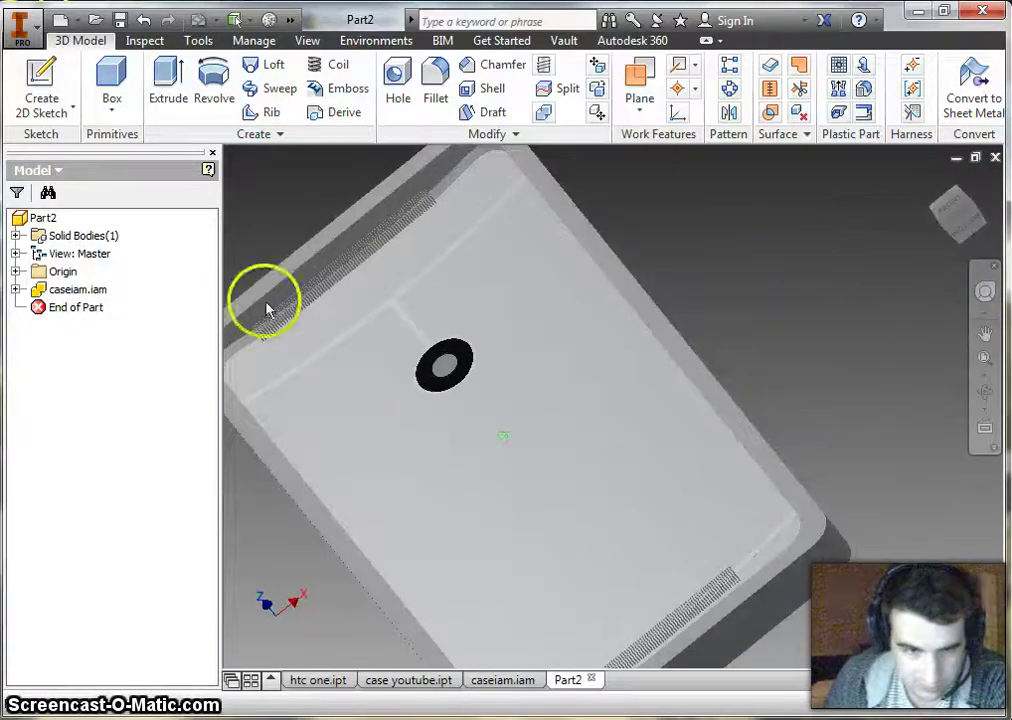
scroll(248, 308, "up", 8)
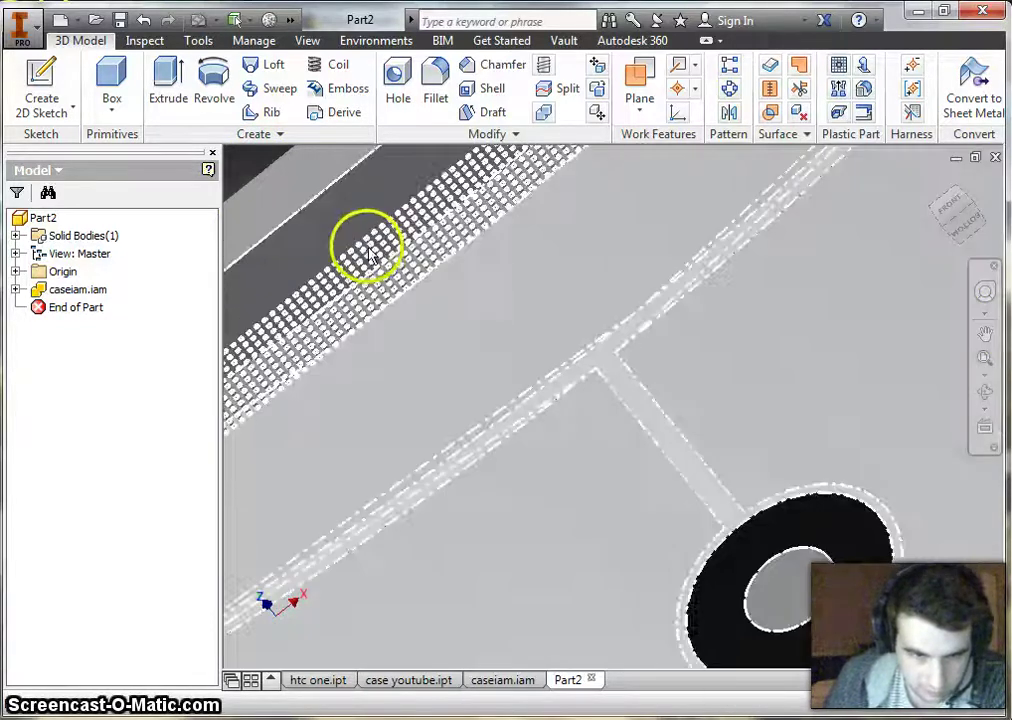
scroll(380, 280, "down", 2)
scroll(400, 260, "up", 2)
scroll(420, 238, "down", 4)
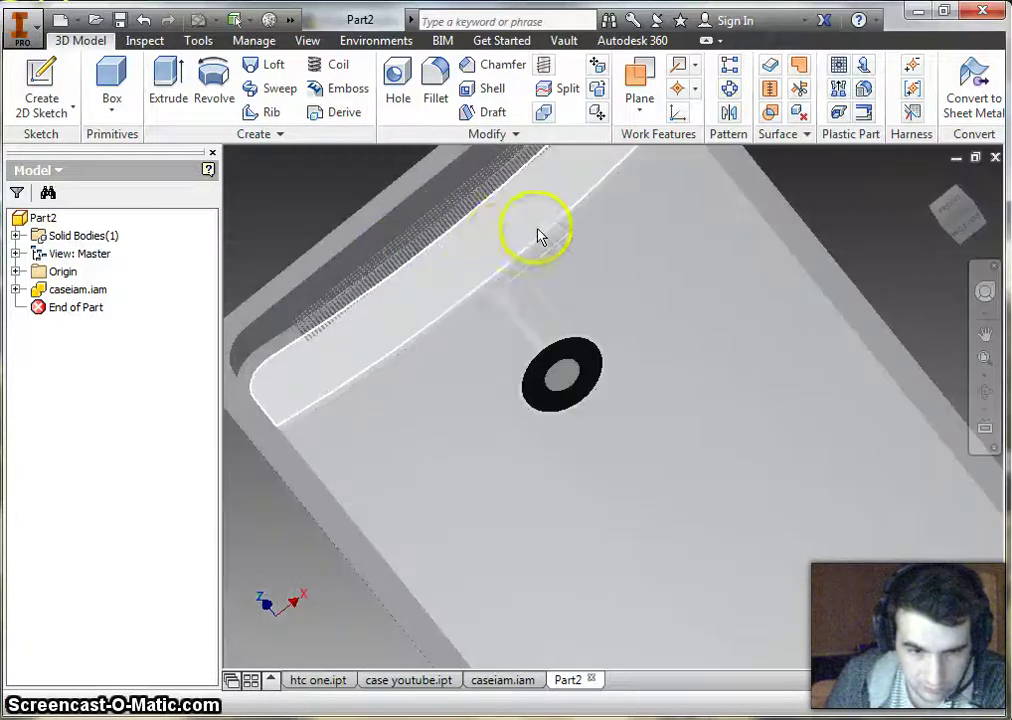
scroll(361, 226, "down", 1)
scroll(881, 219, "up", 2)
scroll(891, 236, "down", 5)
mouse_move(955, 235)
left_mouse_down()
mouse_move(300, 219)
mouse_move(404, 251)
mouse_move(438, 289)
mouse_move(427, 318)
mouse_move(300, 294)
mouse_move(944, 309)
mouse_move(895, 294)
mouse_move(1003, 320)
mouse_move(235, 305)
mouse_move(244, 291)
mouse_move(234, 248)
left_mouse_up()
scroll(707, 305, "up", 6)
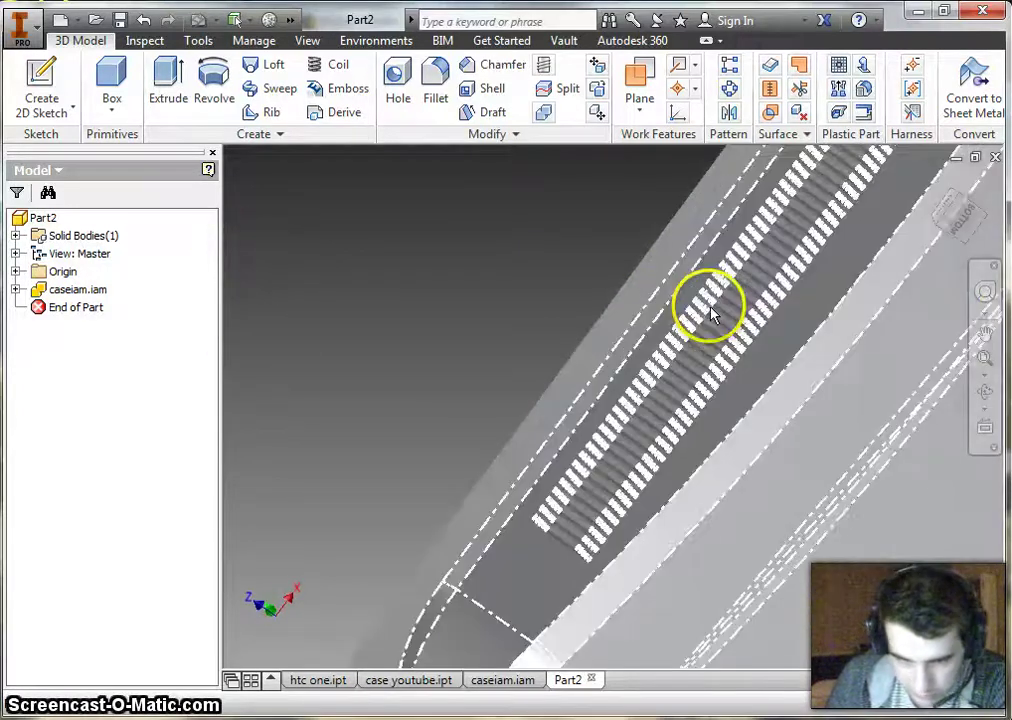
scroll(580, 415, "down", 2)
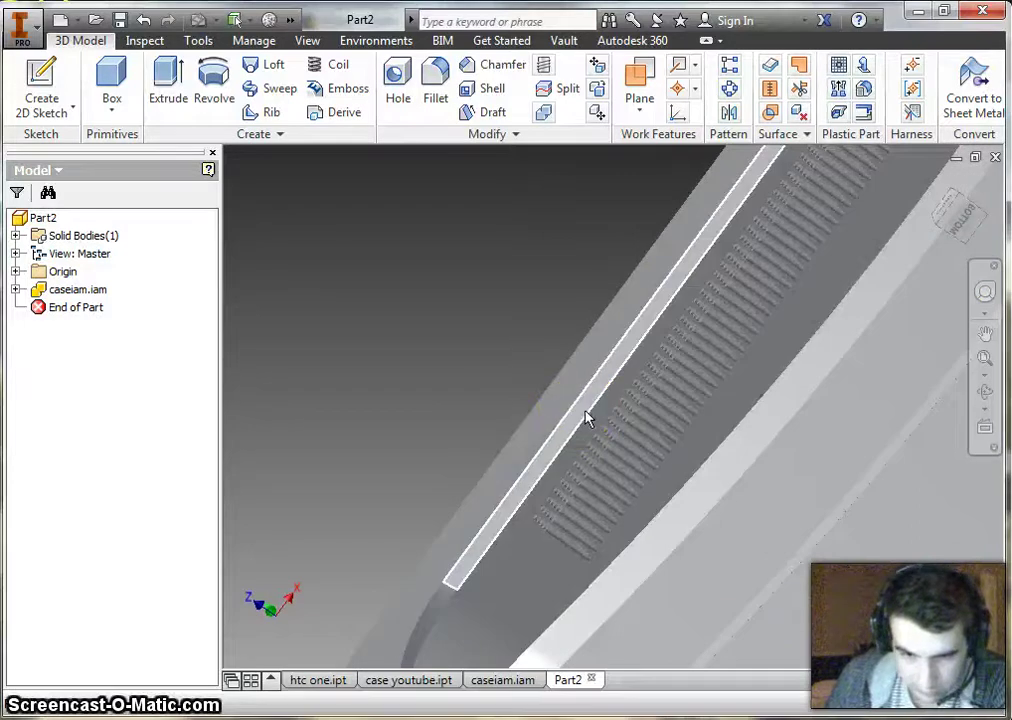
- Start a sketch on the narrow face beside the speaker grill with Slice Graphics on
left_click(627, 357)
left_click(686, 339)
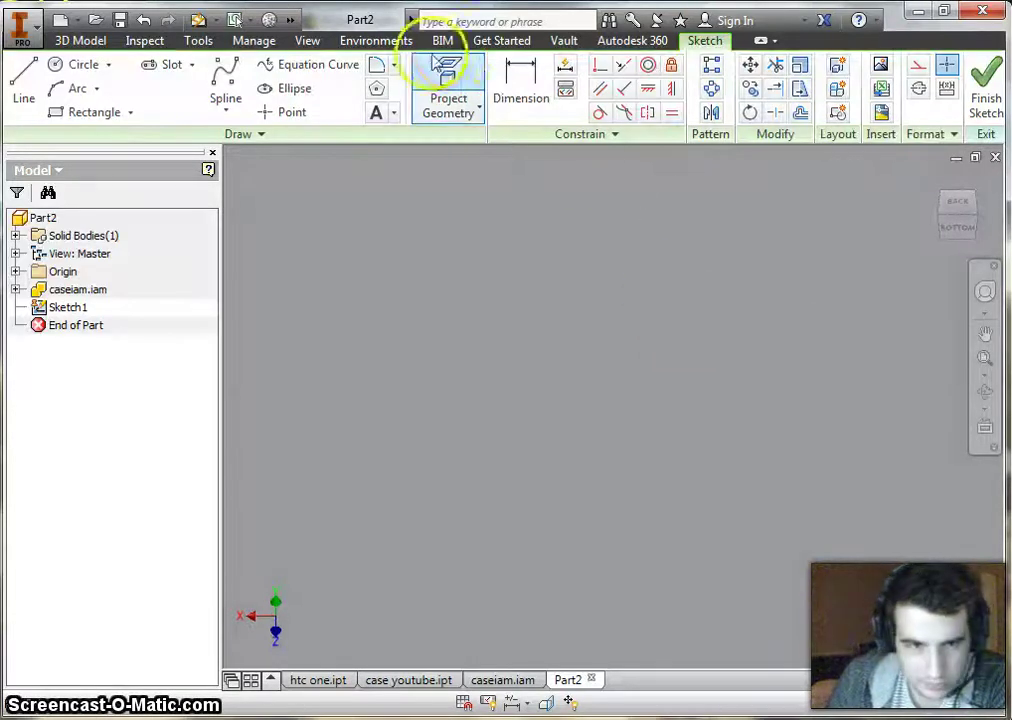
left_click(307, 45)
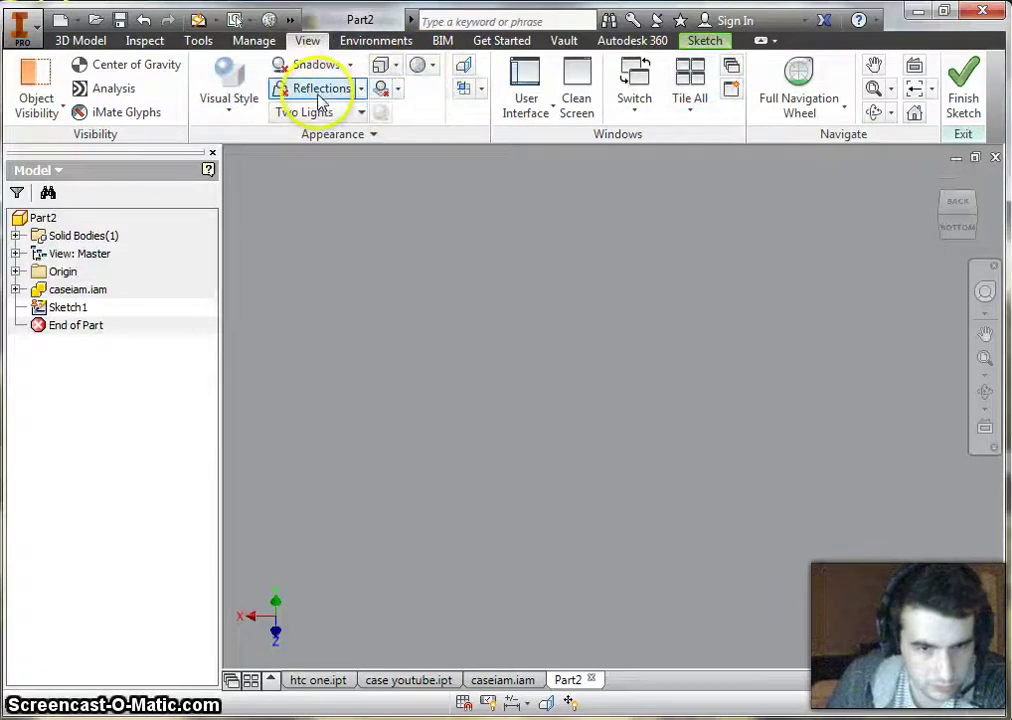
left_click(463, 66)
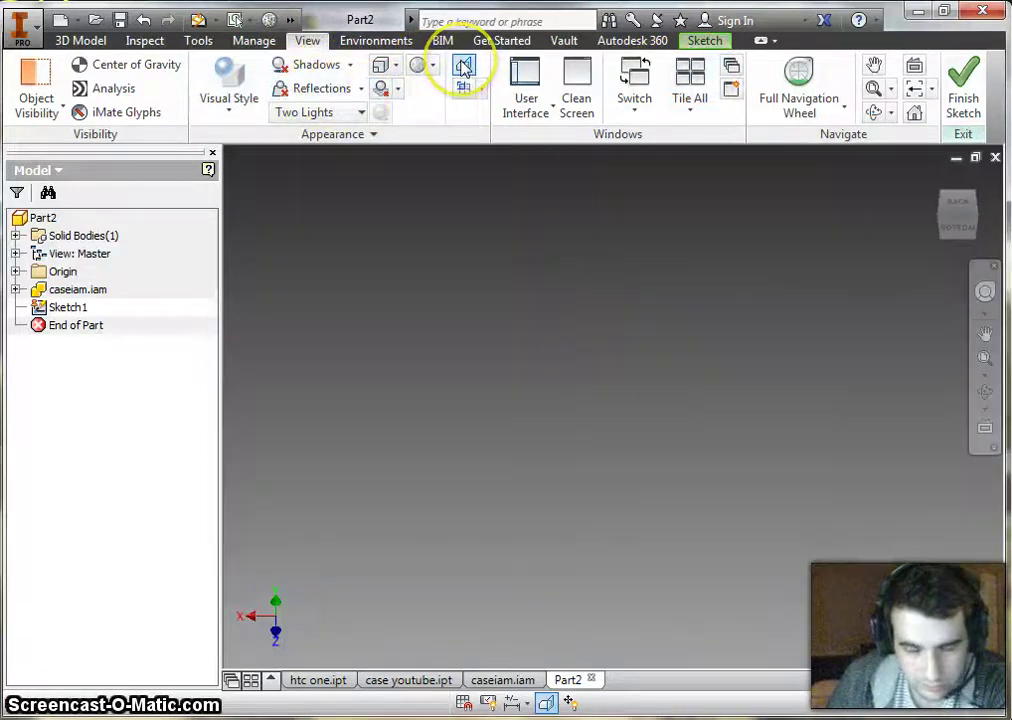
- Inspect the sketch from the bottom and back views, then finish Sketch1
left_click(985, 360)
scroll(576, 215, "up", 3)
middle_click_drag(580, 233, 481, 361)
scroll(480, 362, "up", 3)
scroll(478, 358, "down", 3)
scroll(478, 356, "up", 3)
scroll(478, 354, "down", 3)
left_click(550, 327)
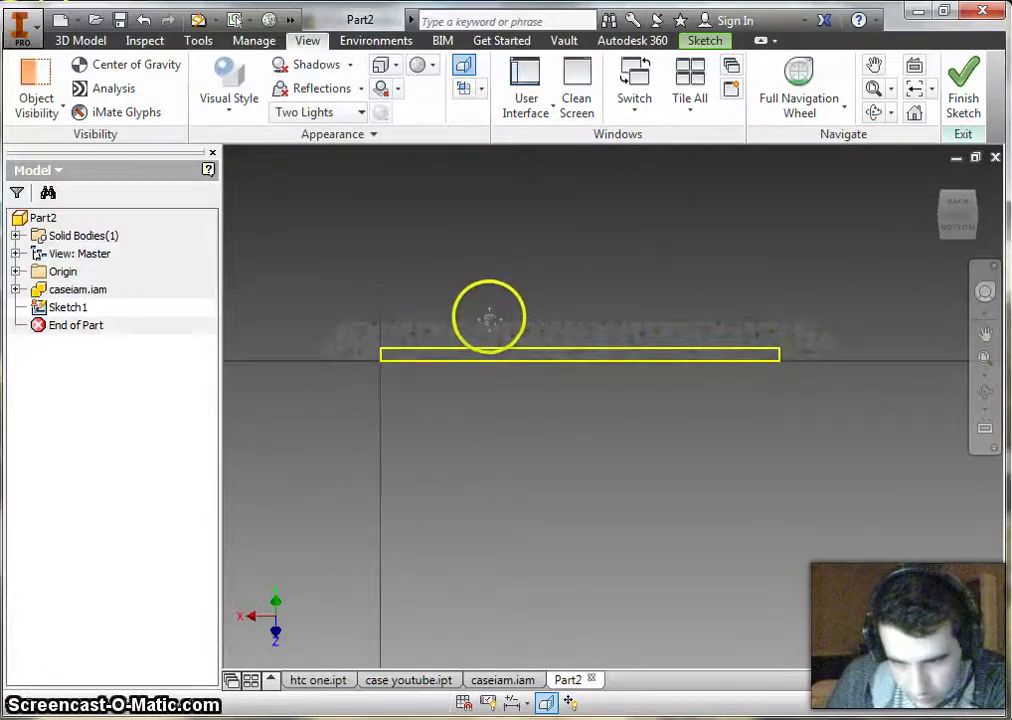
middle_click_drag(489, 318, 369, 318)
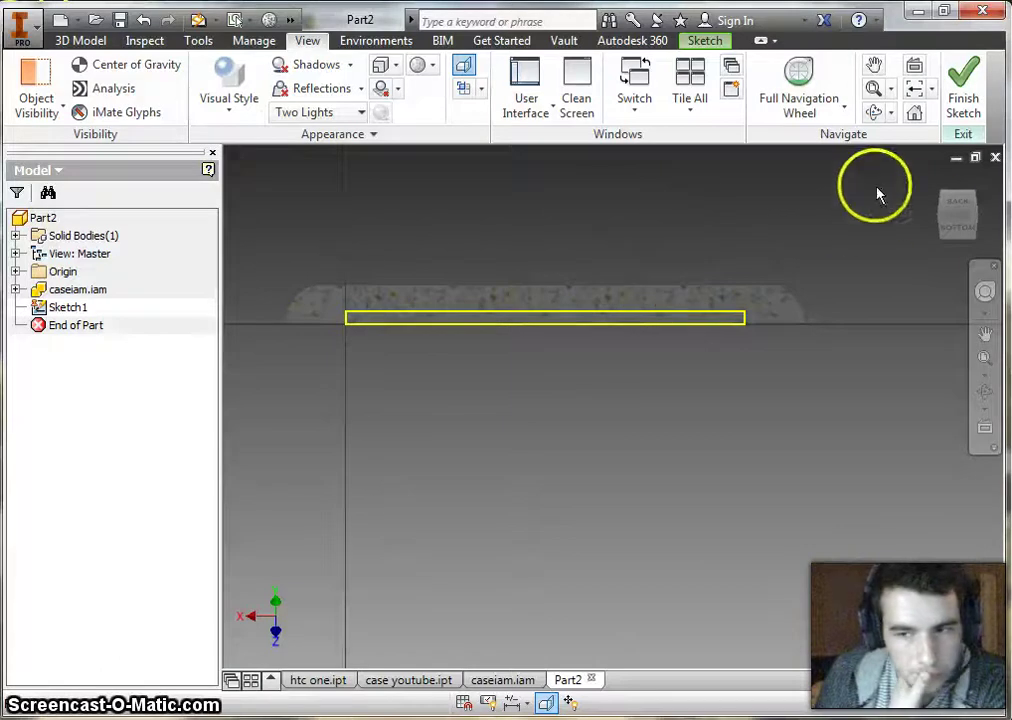
left_click(945, 224)
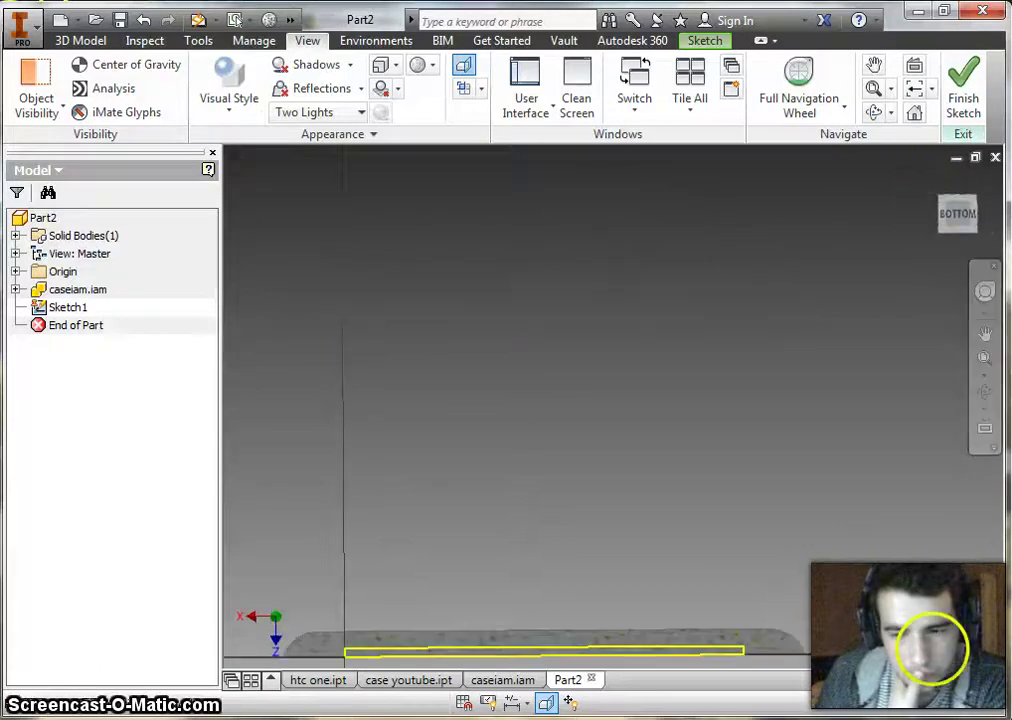
left_click_drag(930, 185, 926, 232)
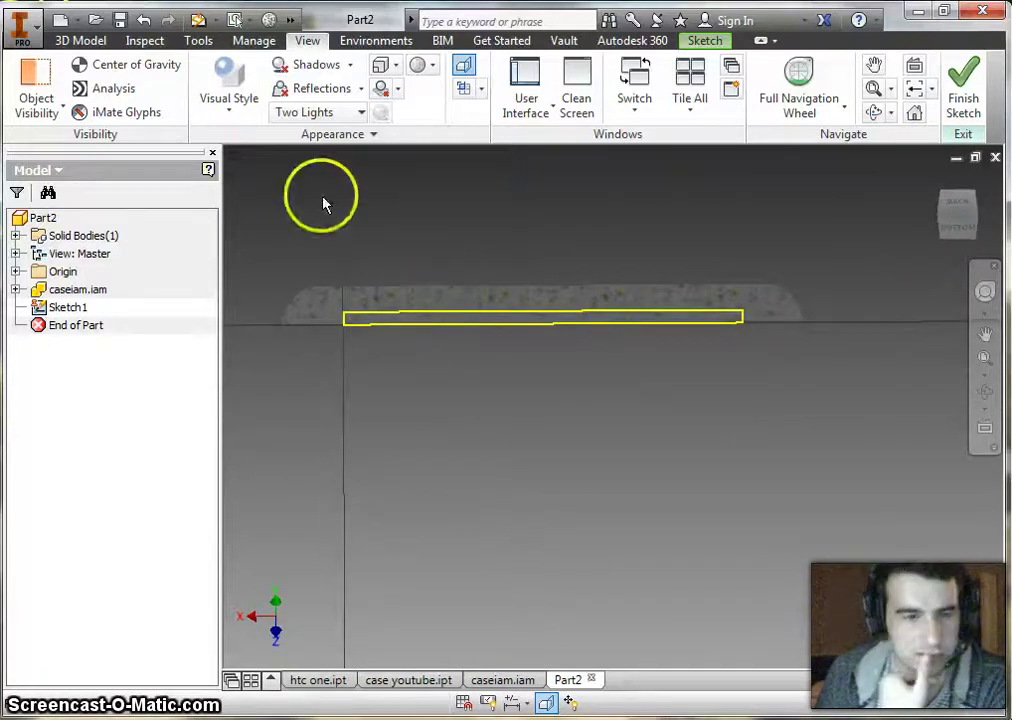
left_click(985, 358)
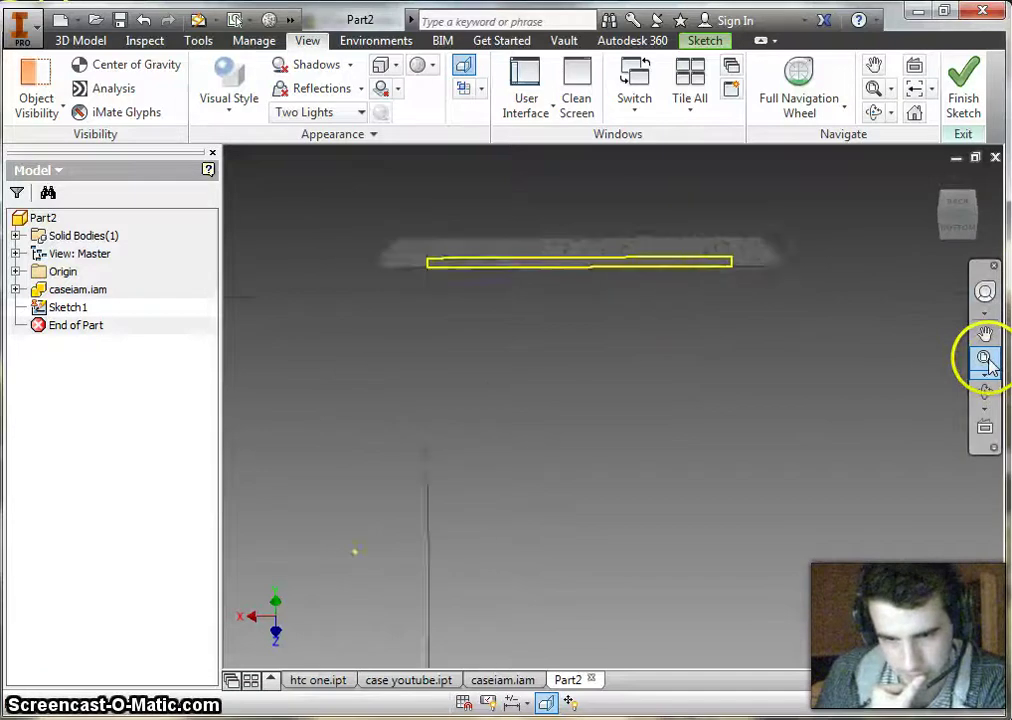
left_click(958, 228)
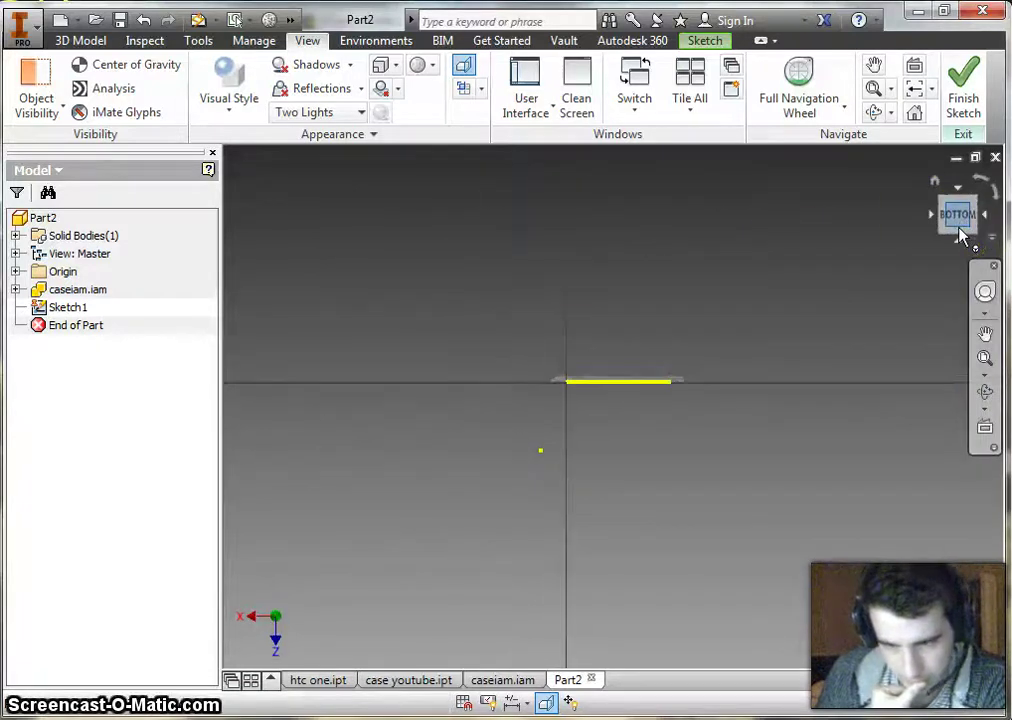
left_click(956, 199)
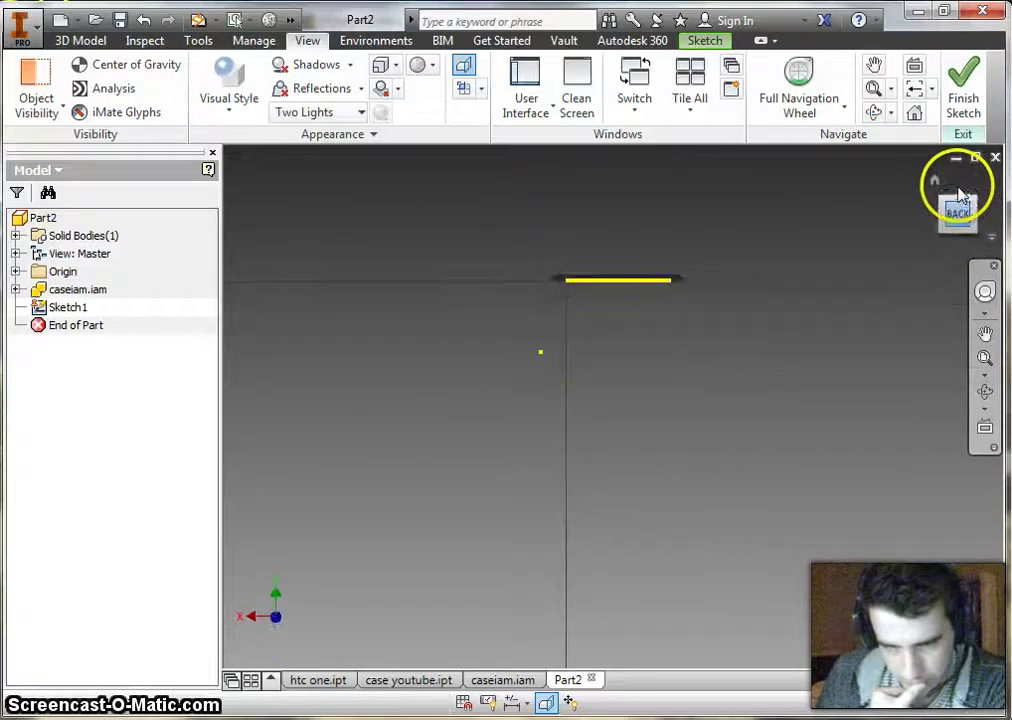
left_click(959, 240)
scroll(585, 390, "down", 3)
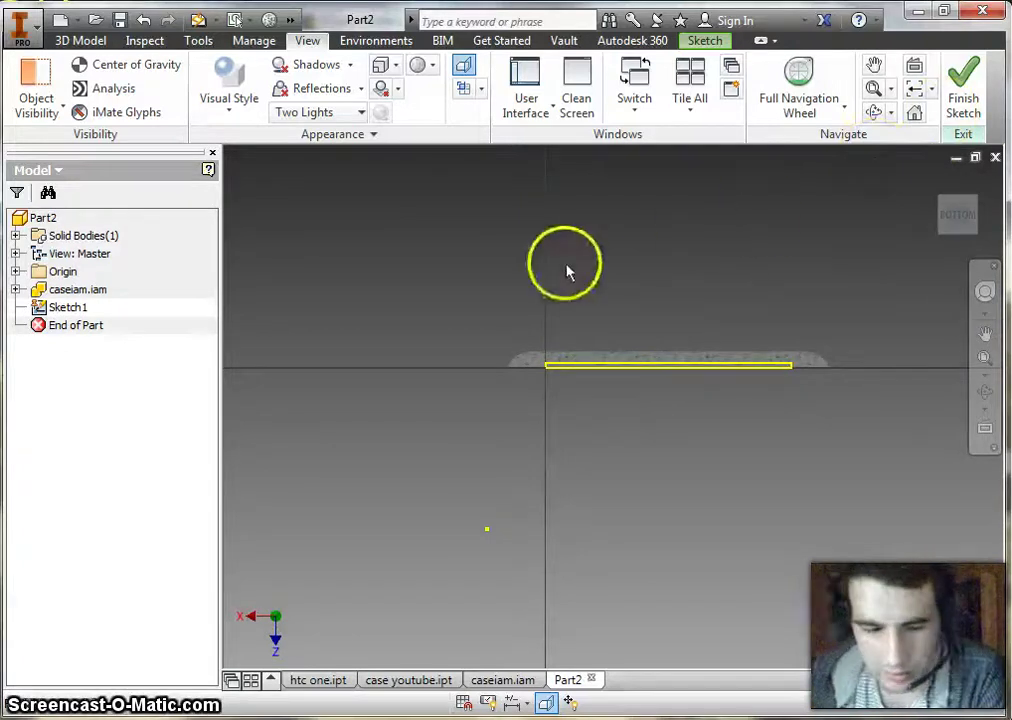
left_click(962, 112)
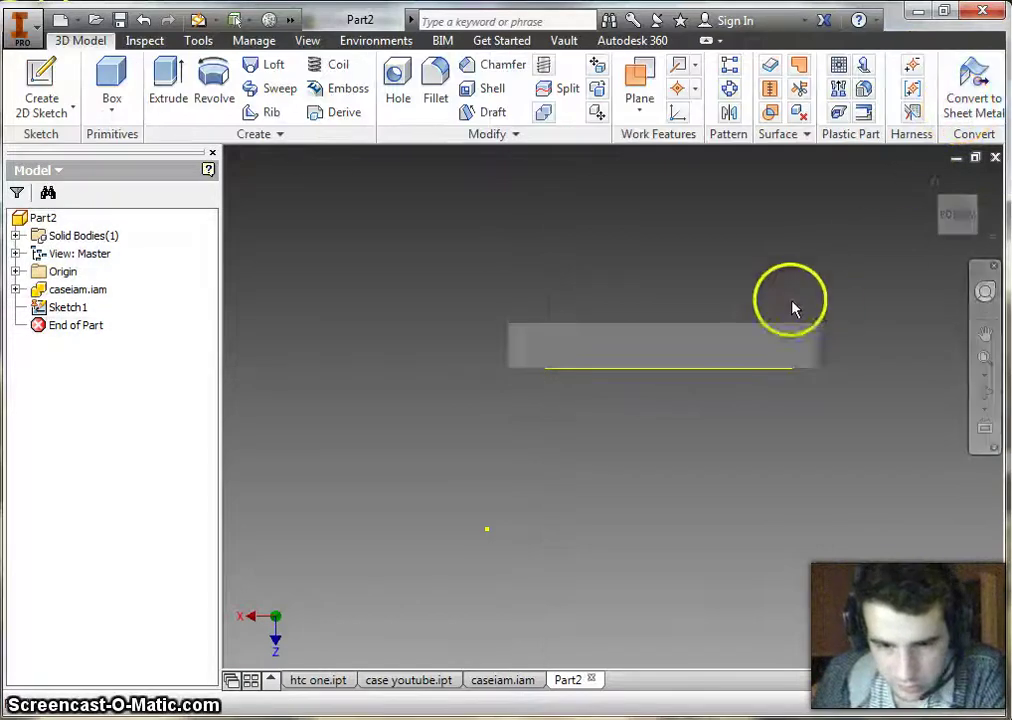
scroll(707, 398, "down", 3)
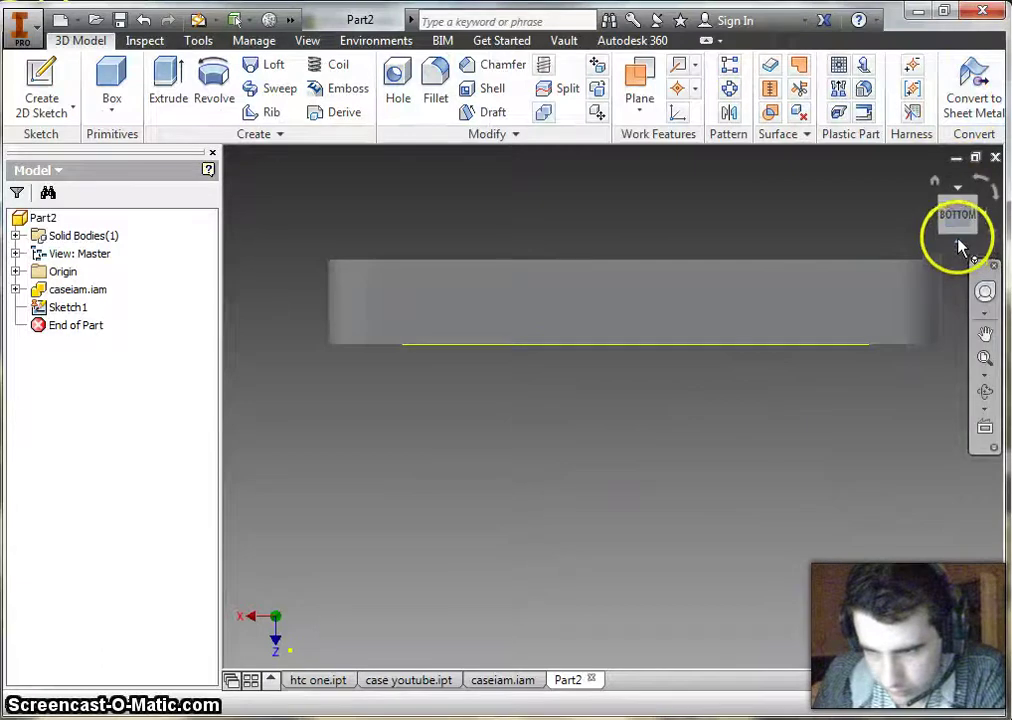
left_click(951, 216)
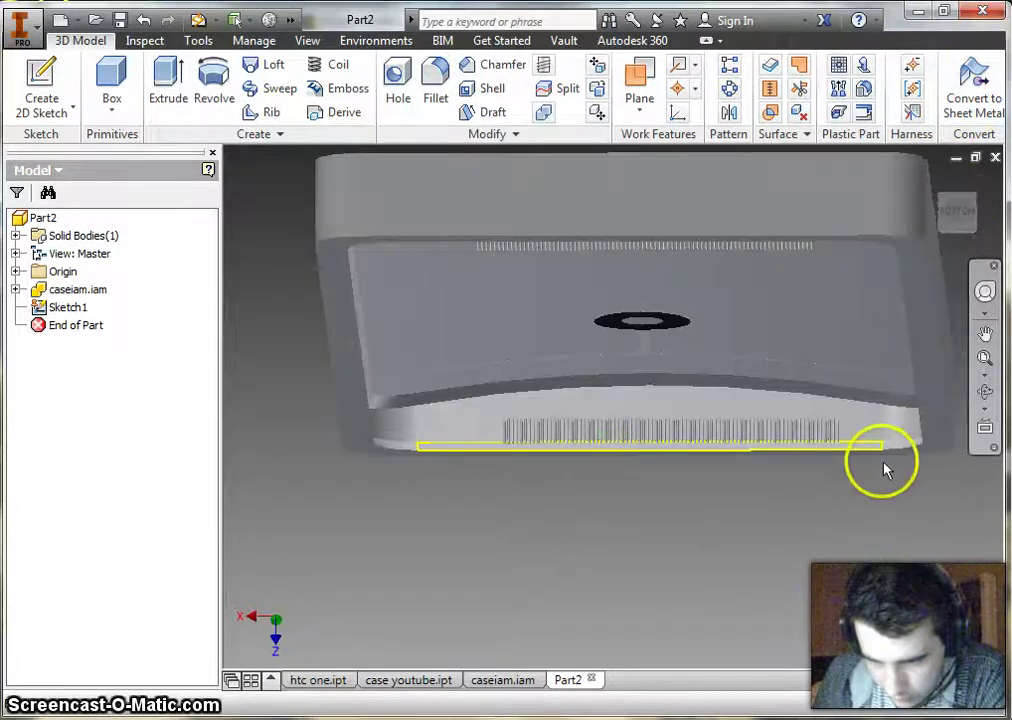
scroll(883, 466, "down", 3)
scroll(881, 463, "up", 3)
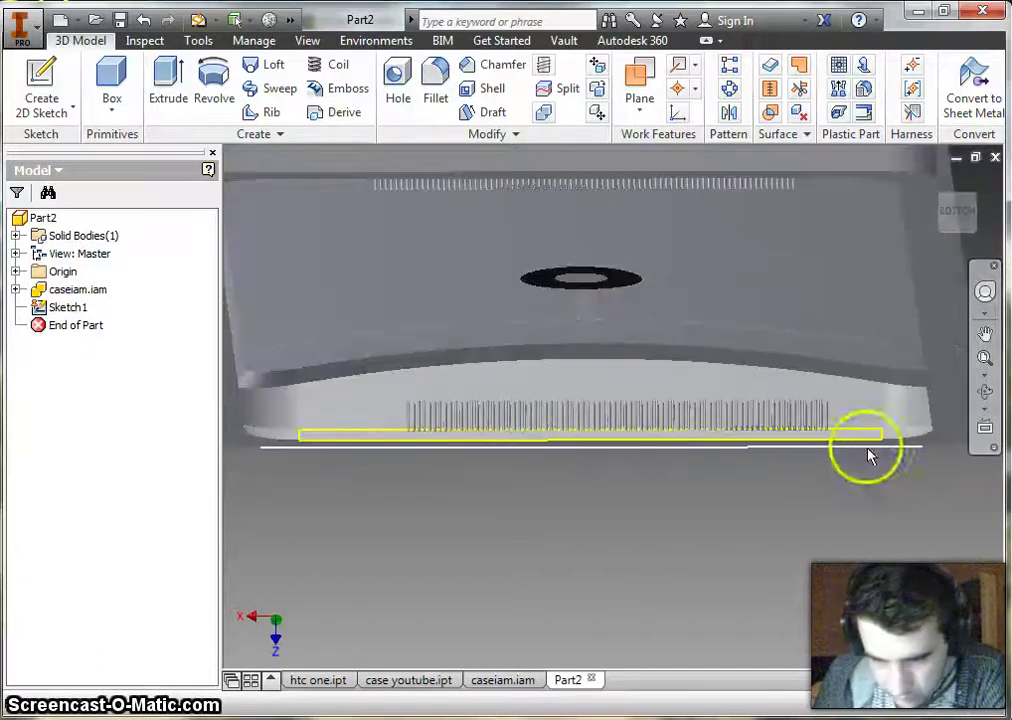
scroll(611, 535, "up", 3)
scroll(608, 526, "down", 1)
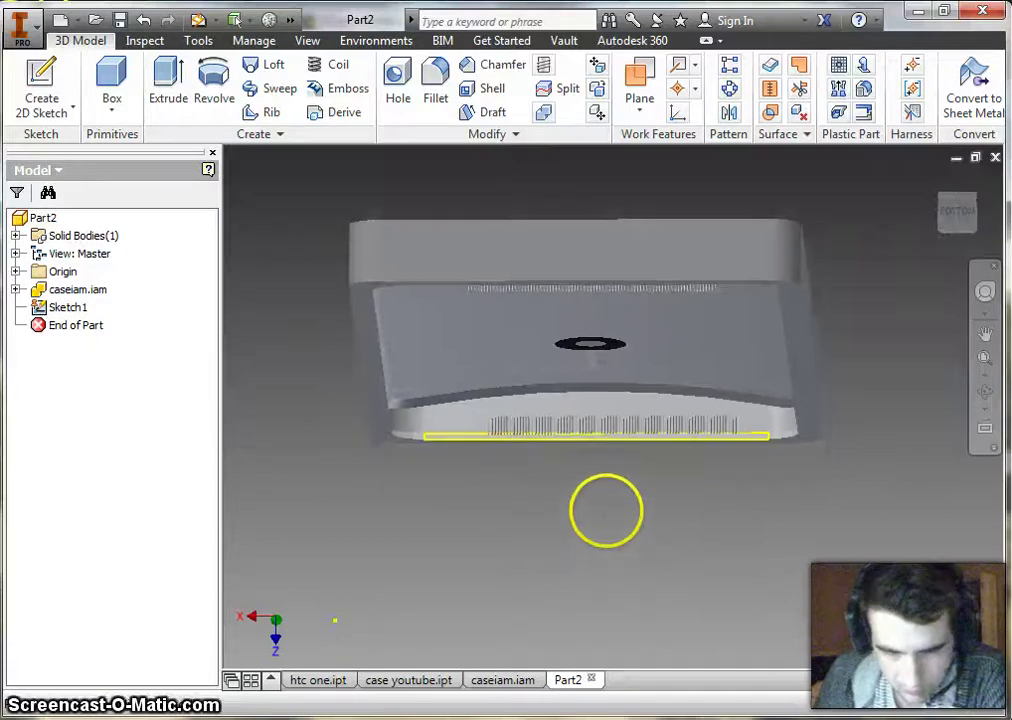
left_click(693, 415)
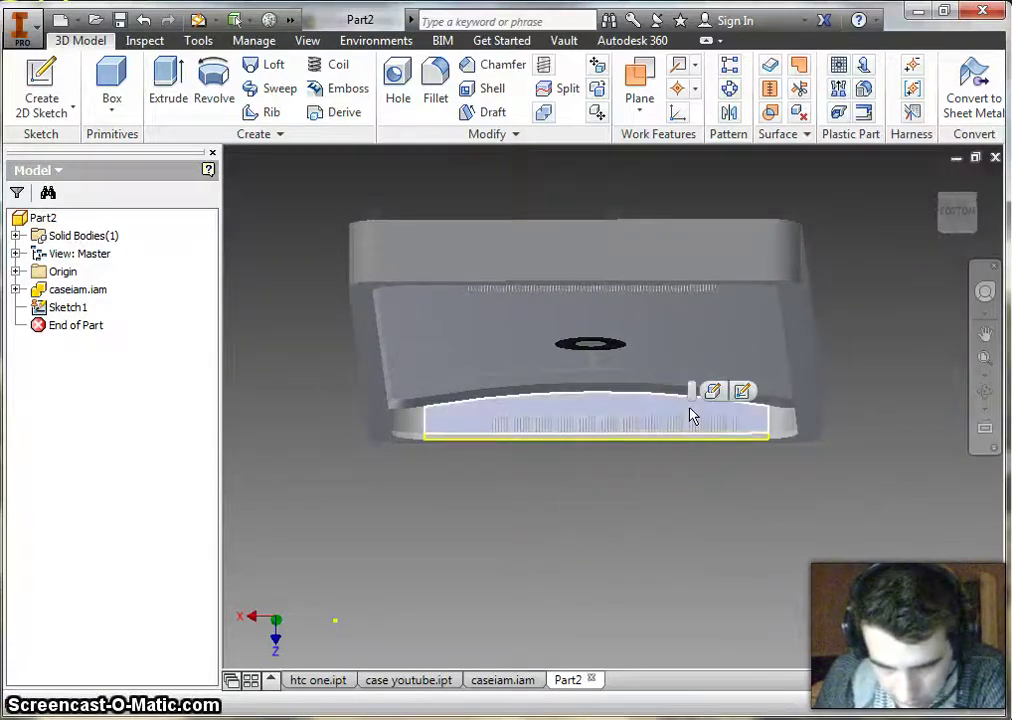
scroll(696, 427, "down", 2)
scroll(696, 425, "up", 4)
mouse_move(965, 230)
left_mouse_down()
mouse_move(944, 153)
mouse_move(953, 108)
left_mouse_up()
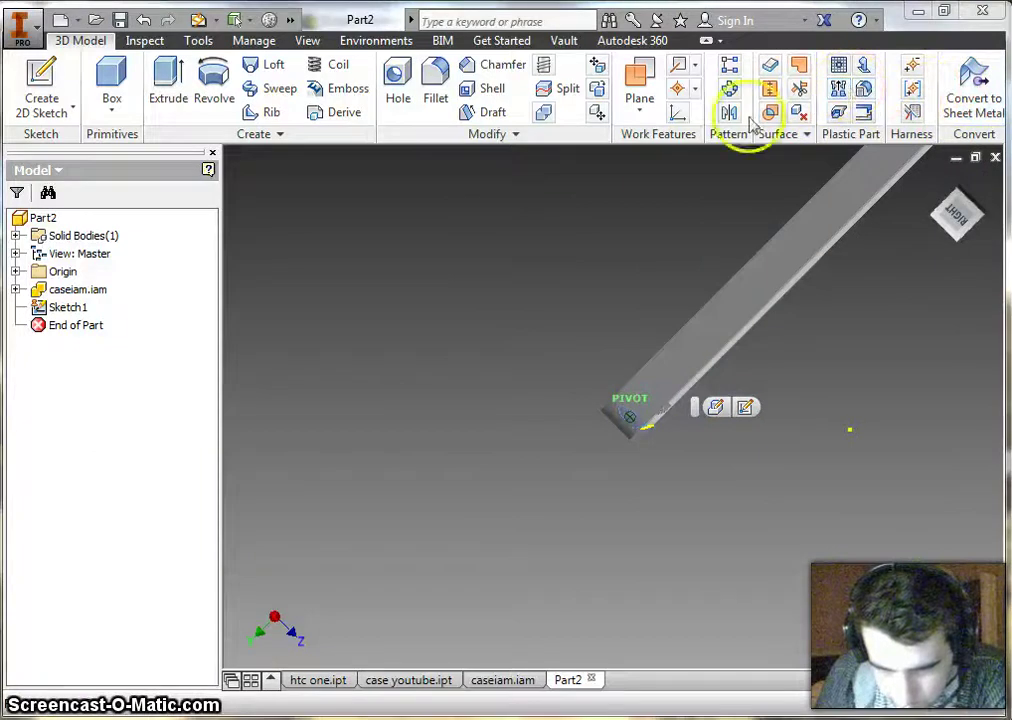
scroll(791, 262, "down", 2)
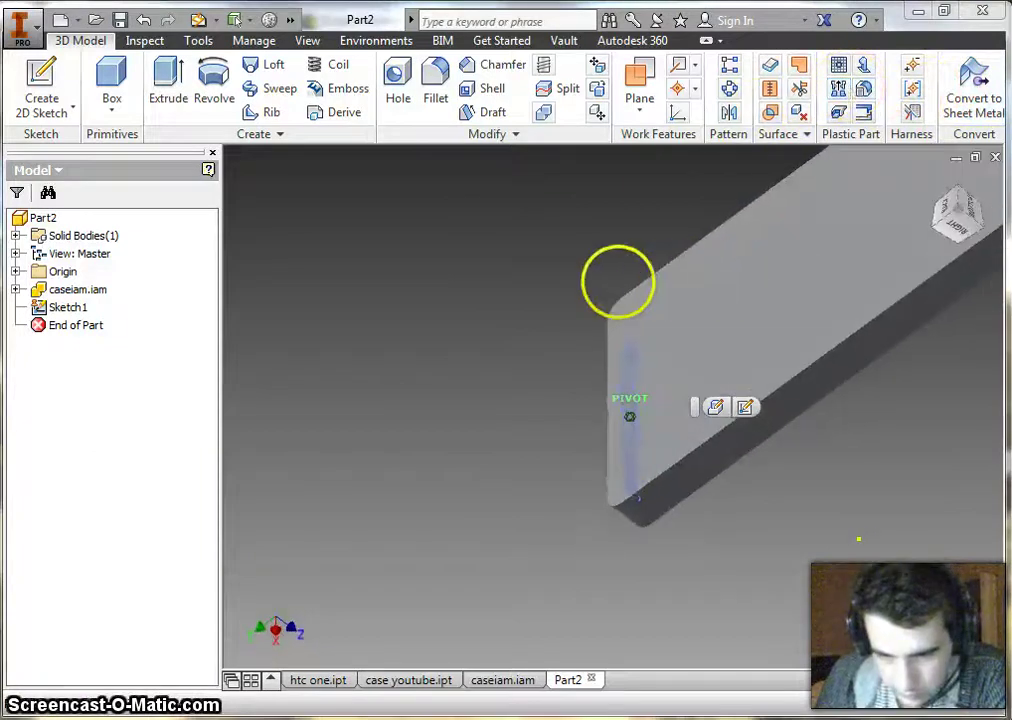
middle_click_drag(592, 287, 474, 239, "shift")
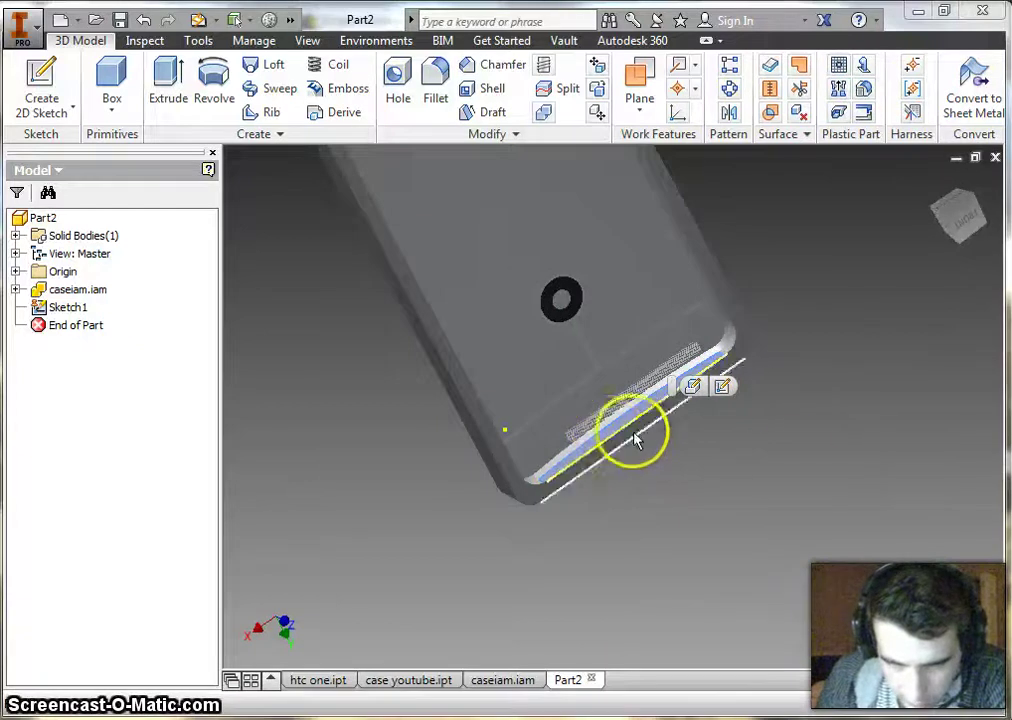
left_click(598, 440)
scroll(598, 440, "up", 5)
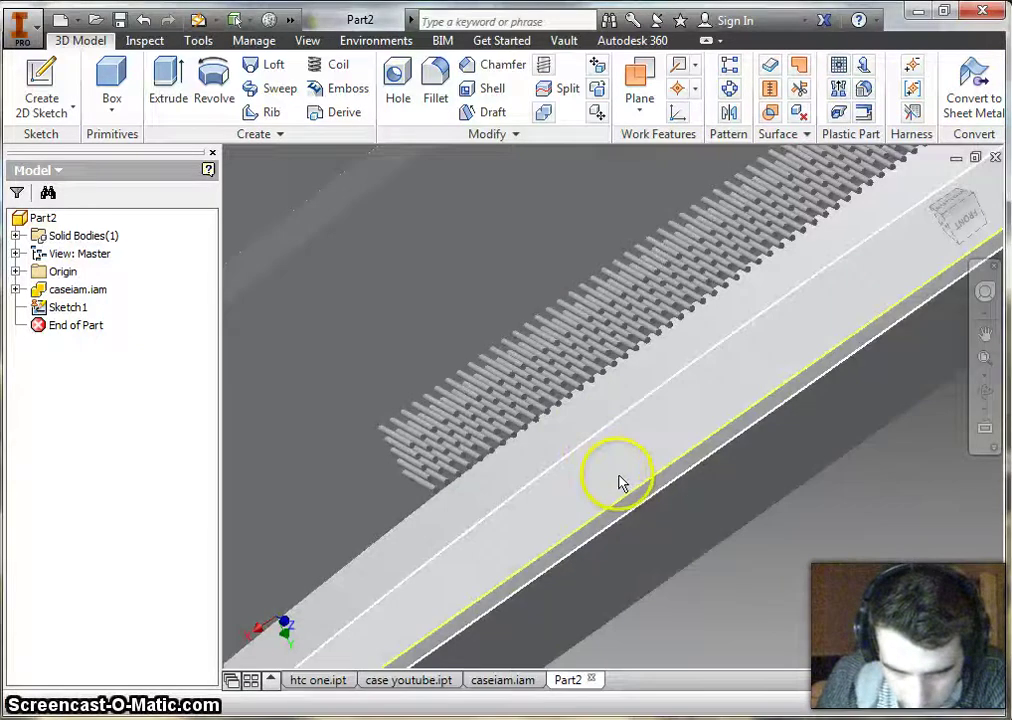
scroll(618, 482, "down", 5)
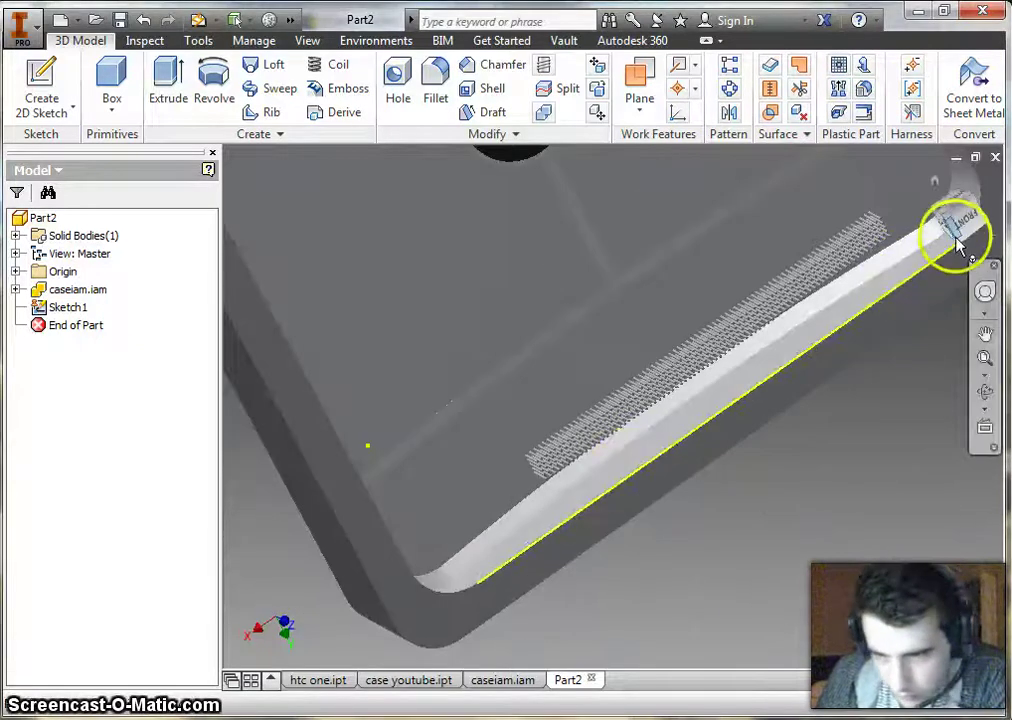
left_click_drag(957, 237, 926, 169)
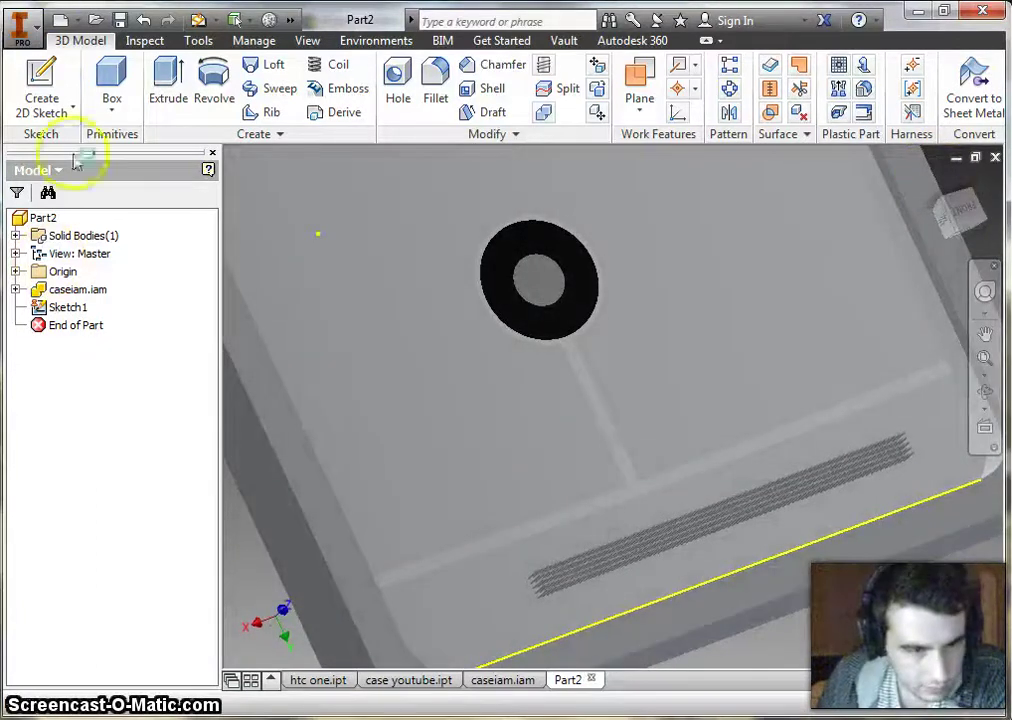
- Start a sketch on a plane offset 0.250 in from the bottom face, with Slice Graphics on
left_click(41, 90)
left_click_drag(727, 640, 690, 572)
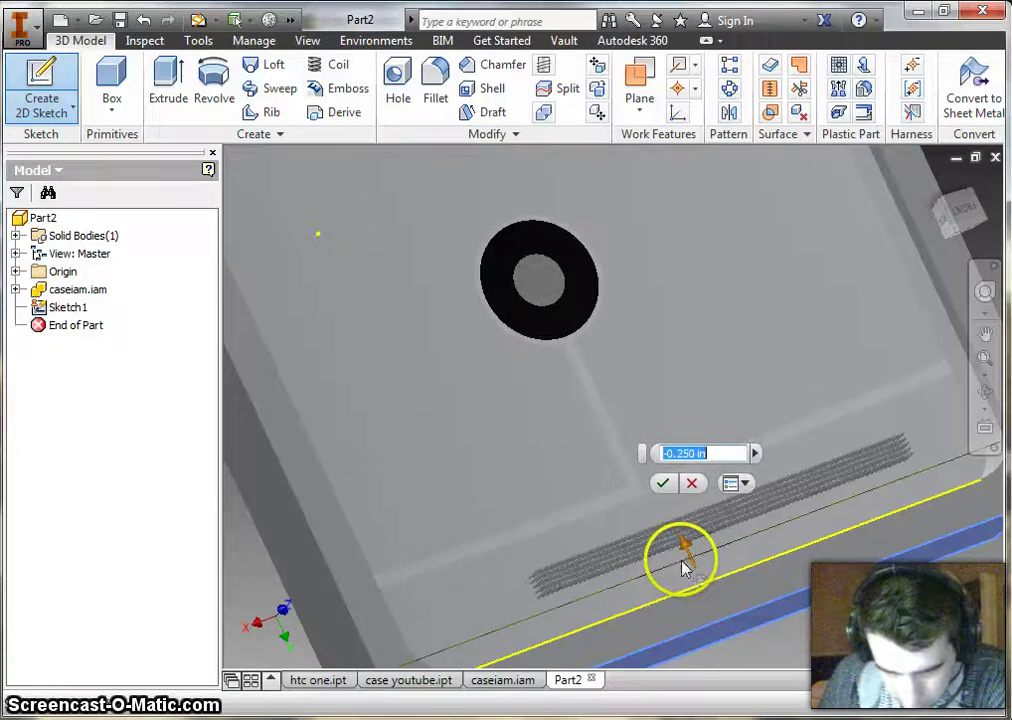
left_click(665, 487)
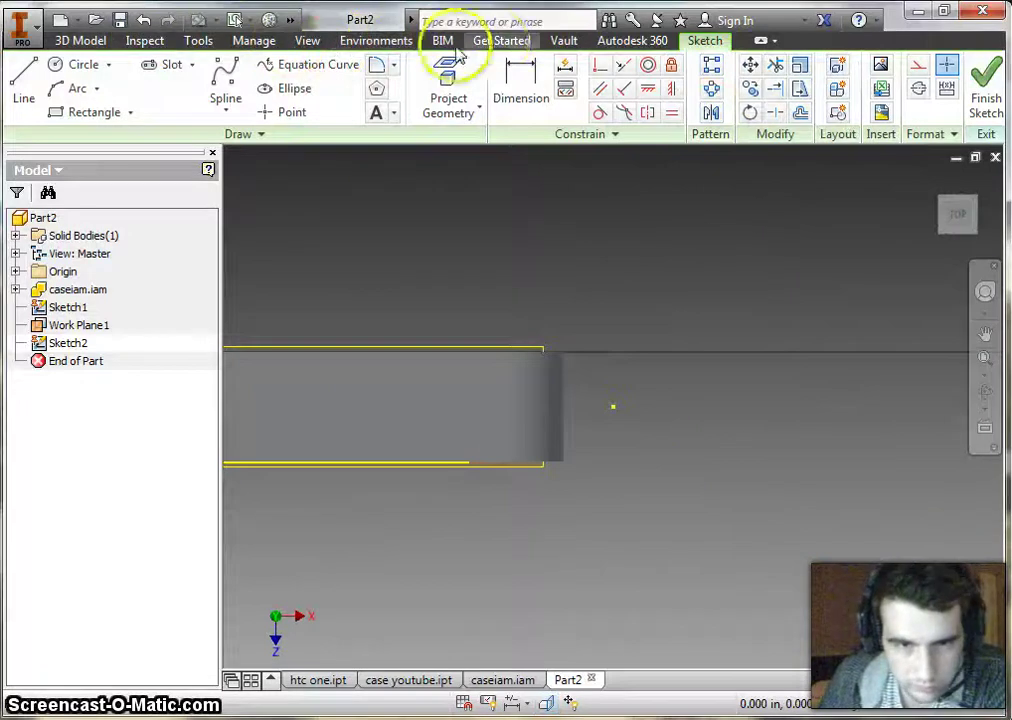
left_click(308, 44)
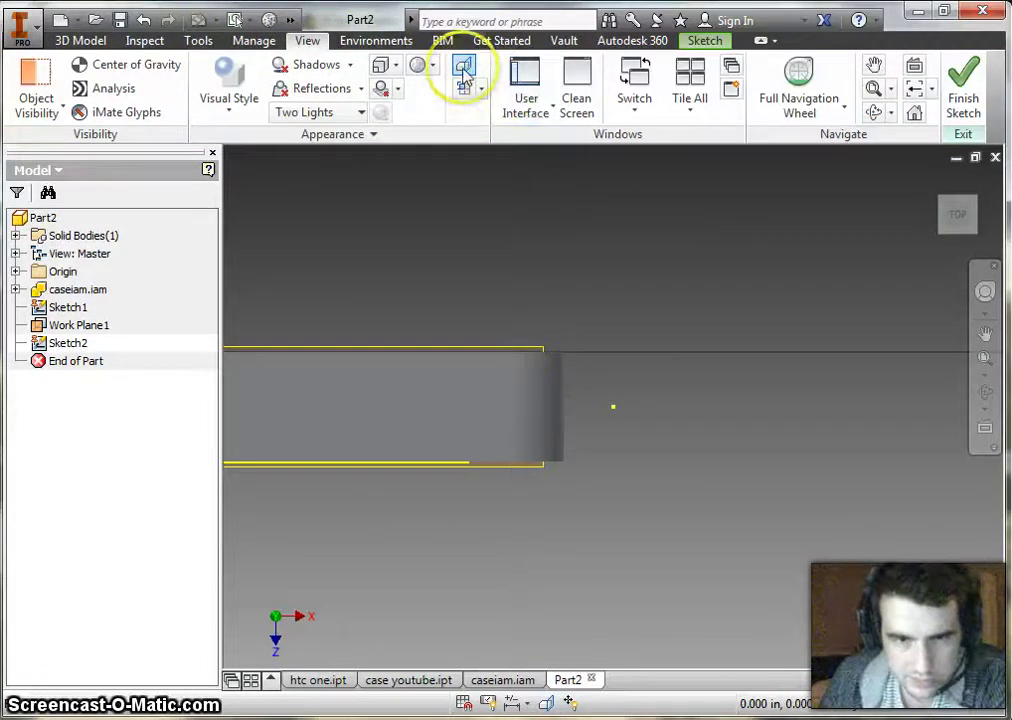
left_click(463, 68)
mouse_move(503, 293)
middle_mouse_down()
mouse_move(743, 253)
mouse_move(865, 255)
mouse_move(885, 238)
middle_mouse_up()
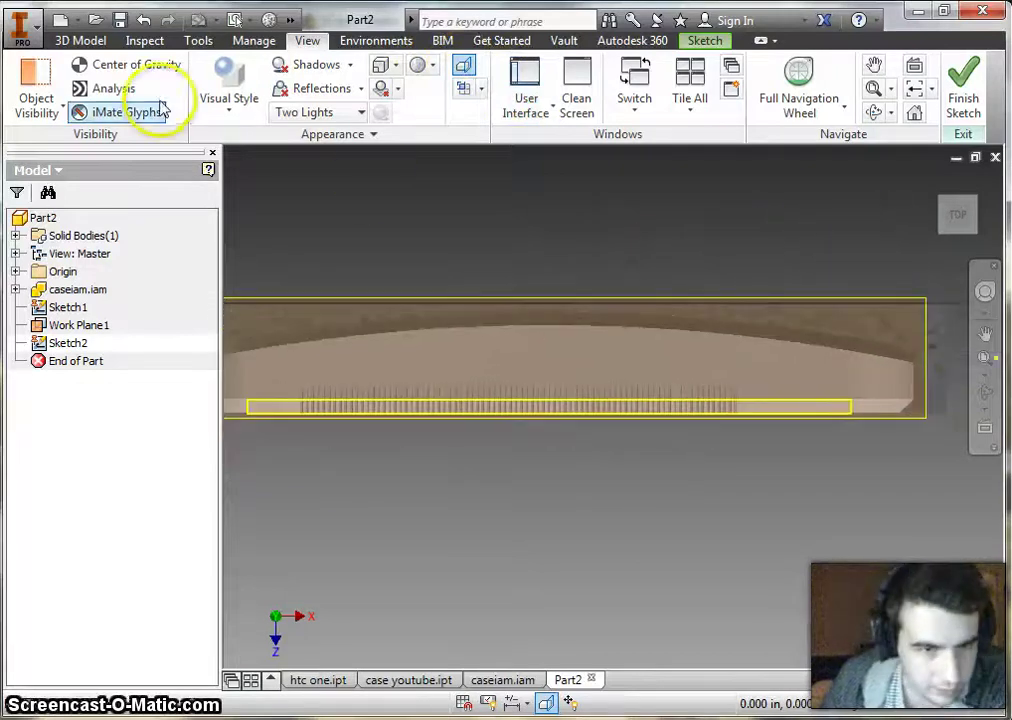
left_click(80, 40)
- Draw a rectangle enclosing the leftover speaker ribs and finish Sketch2
left_click(144, 40)
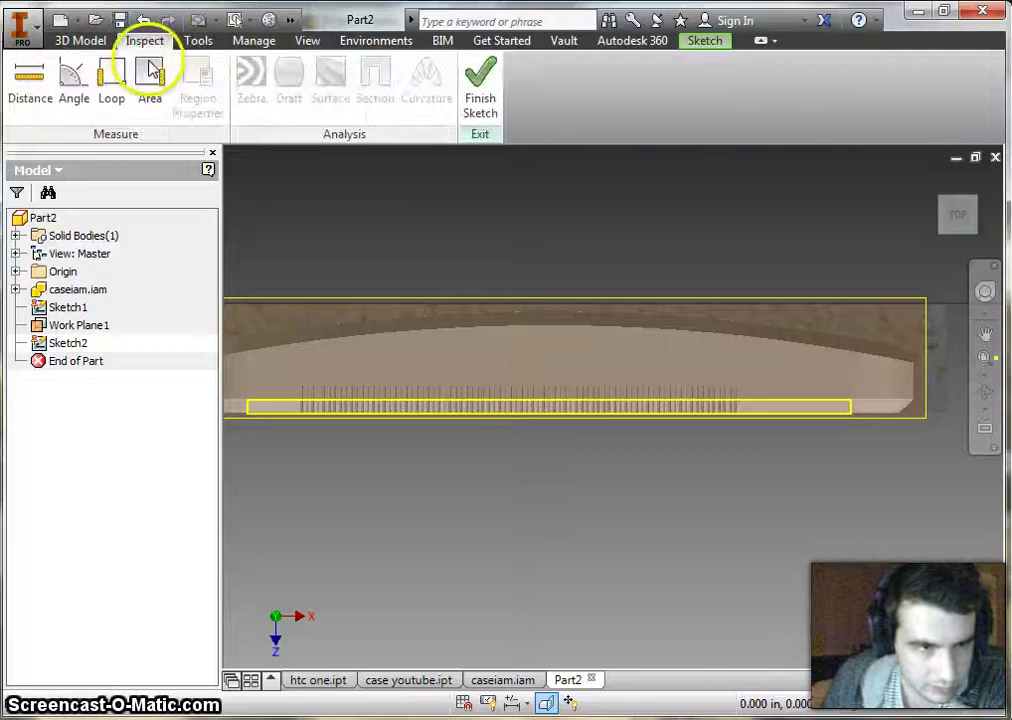
left_click(710, 41)
left_click(82, 112)
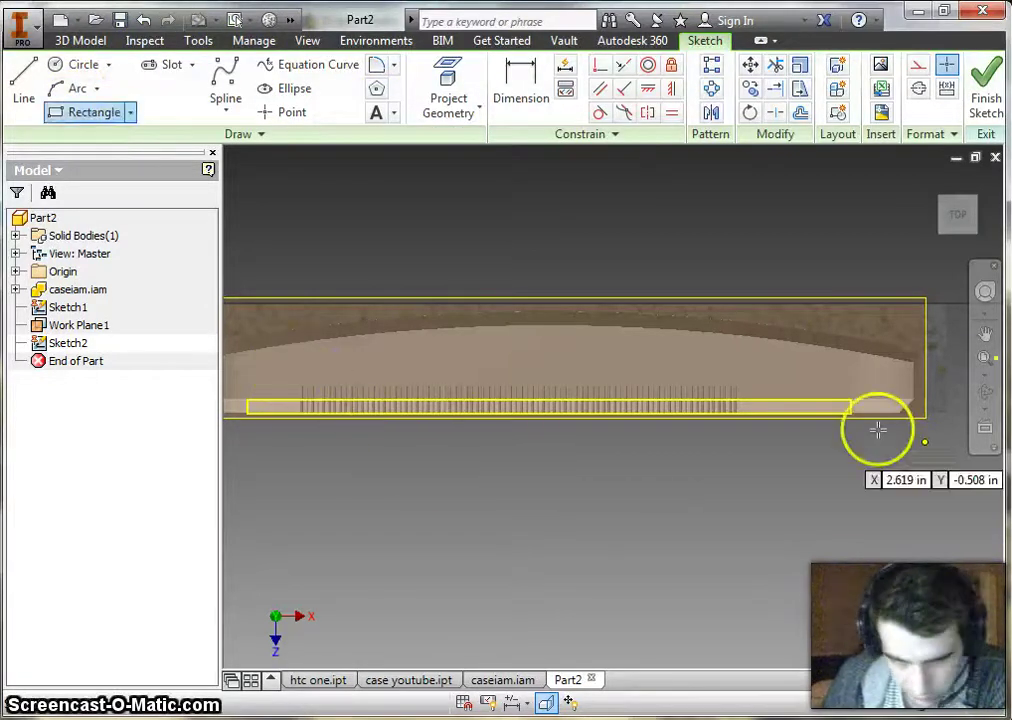
left_click(747, 418)
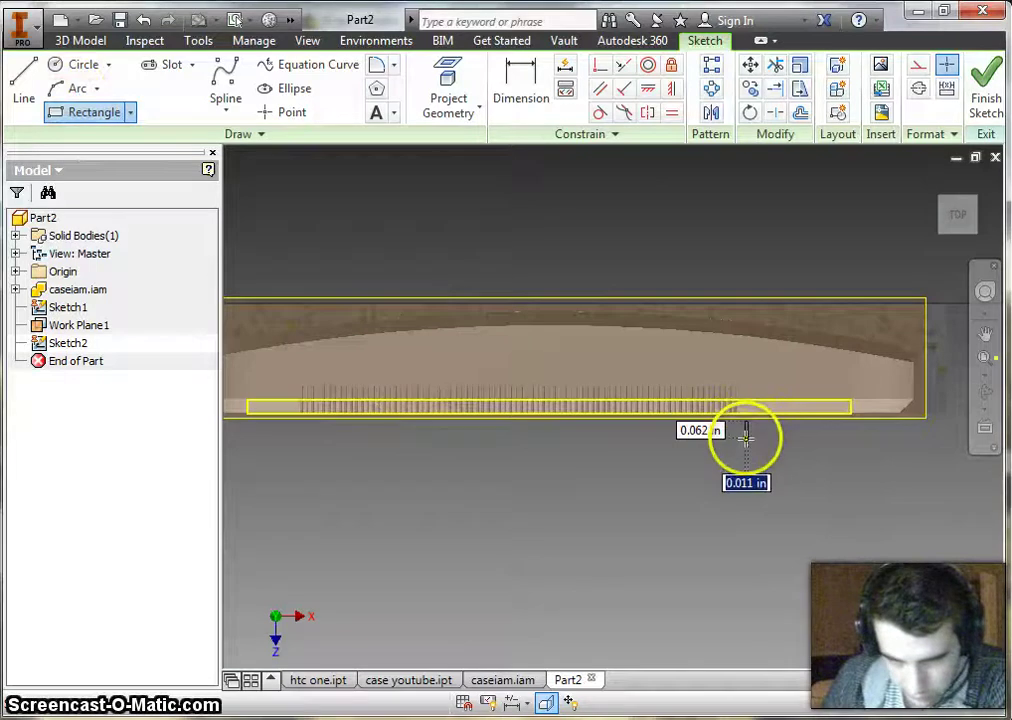
left_click(280, 373)
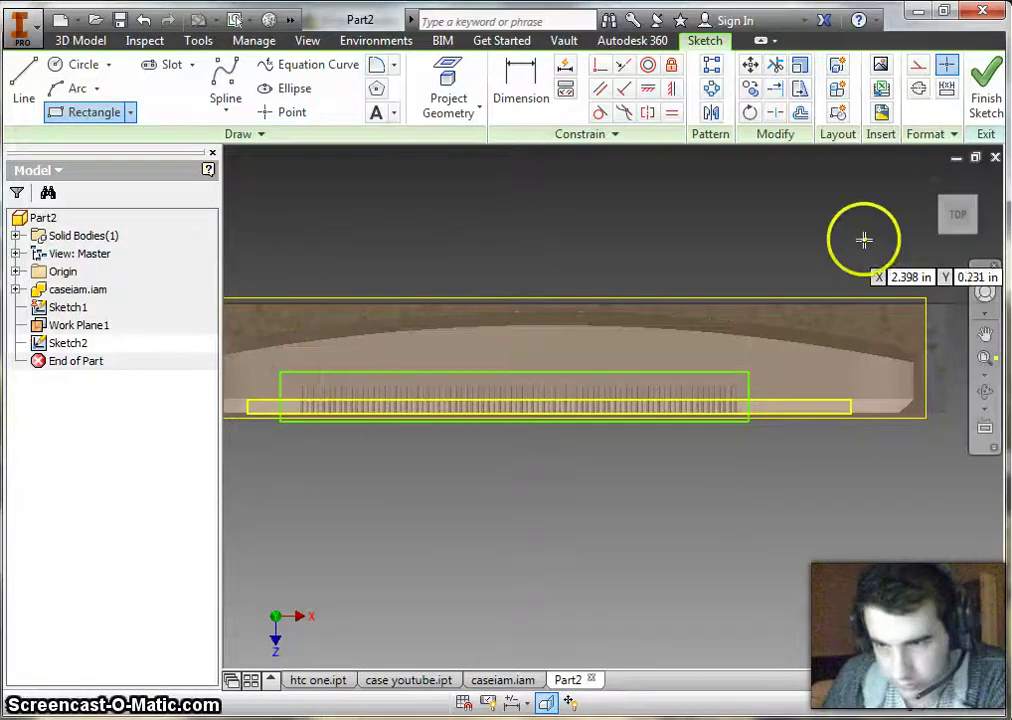
left_click(985, 88)
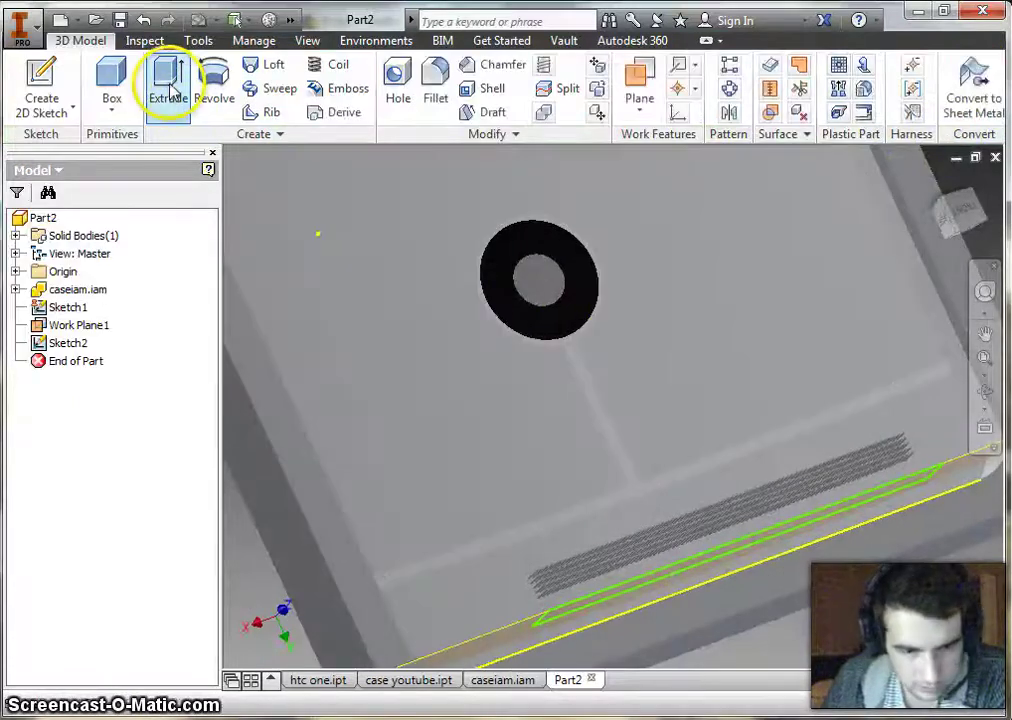
- Extrude the Sketch2 rectangle as a 5.17 in cut over the speaker-rib area
left_click(172, 92)
left_click(590, 610)
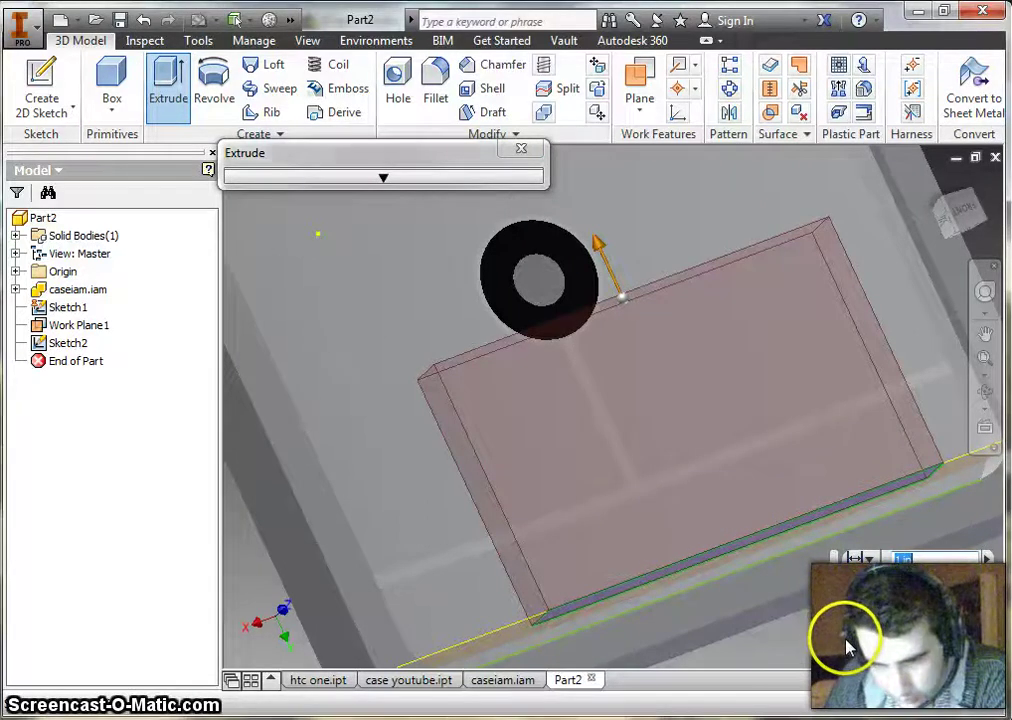
scroll(783, 514, "up", 5)
scroll(783, 514, "down", 5)
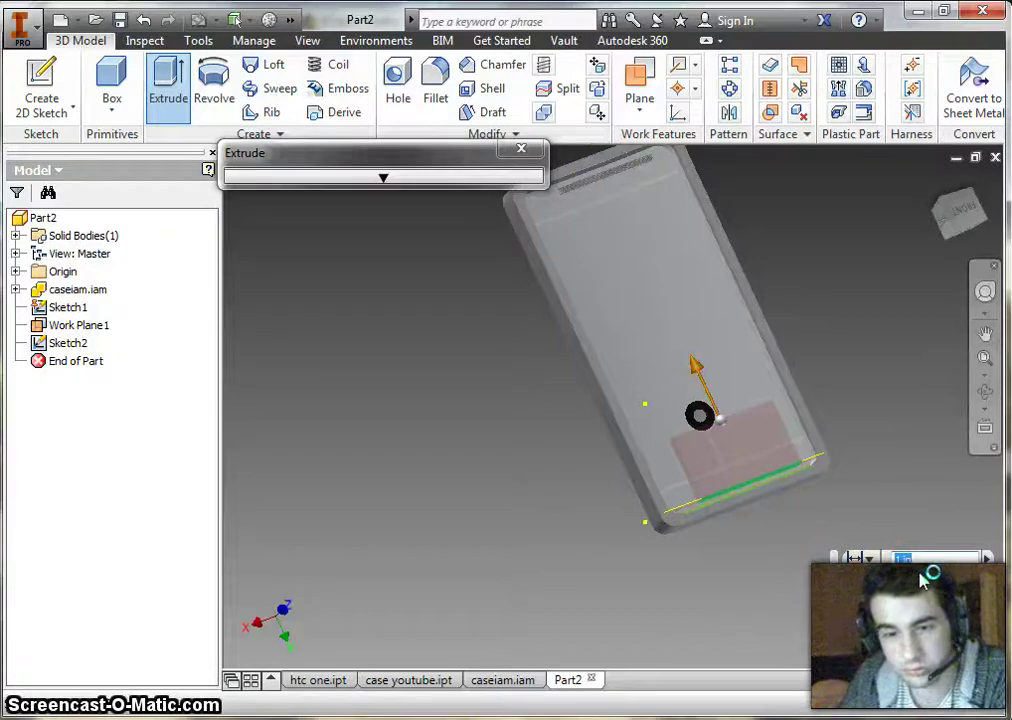
type("5")
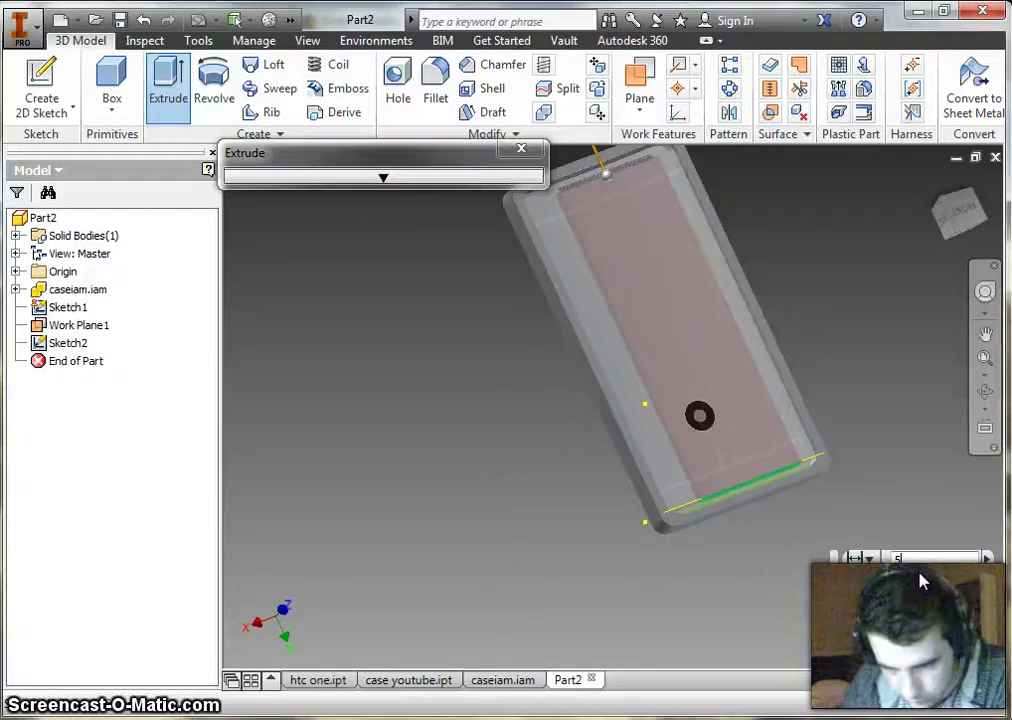
type(".2")
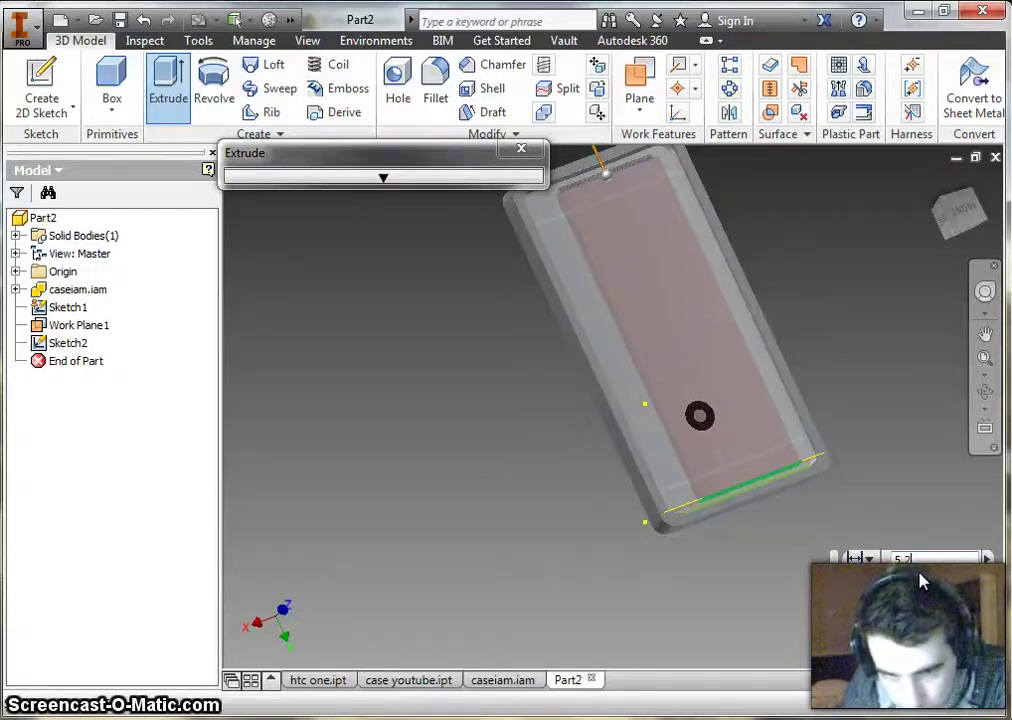
key("BackSpace")
key("BackSpace")
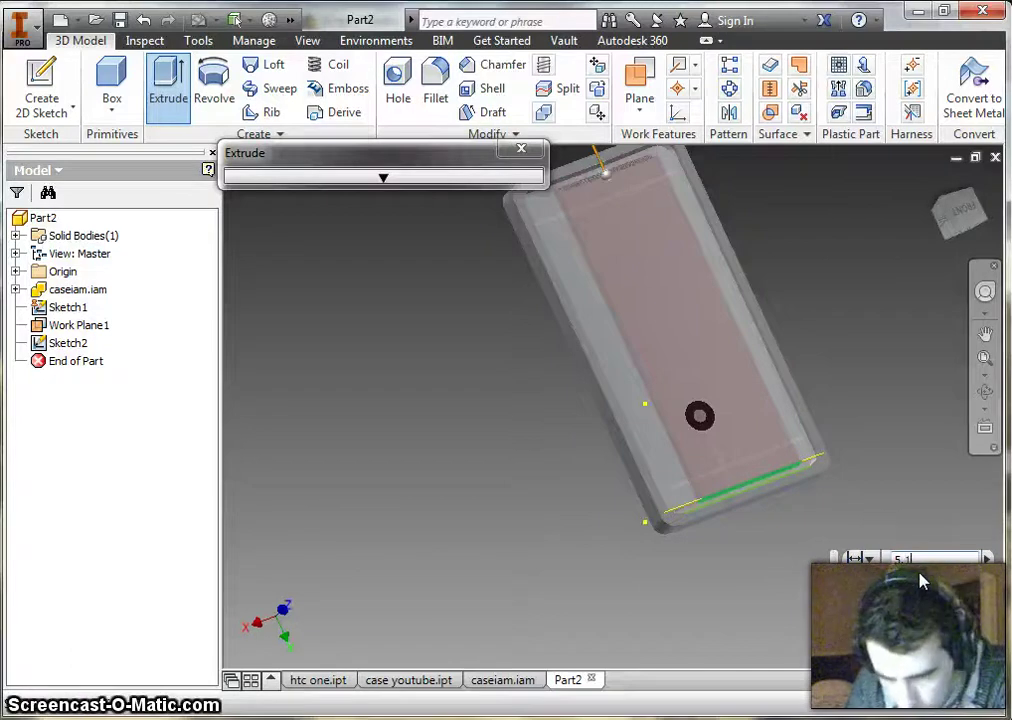
type(".17")
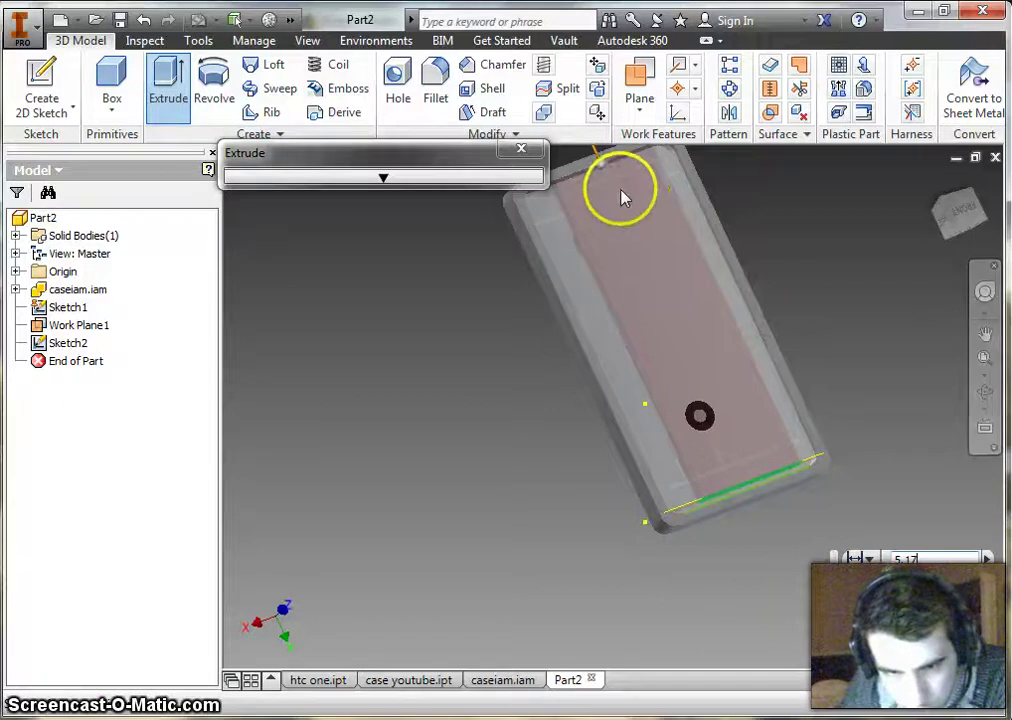
scroll(621, 194, "down", 5)
scroll(621, 193, "up", 6)
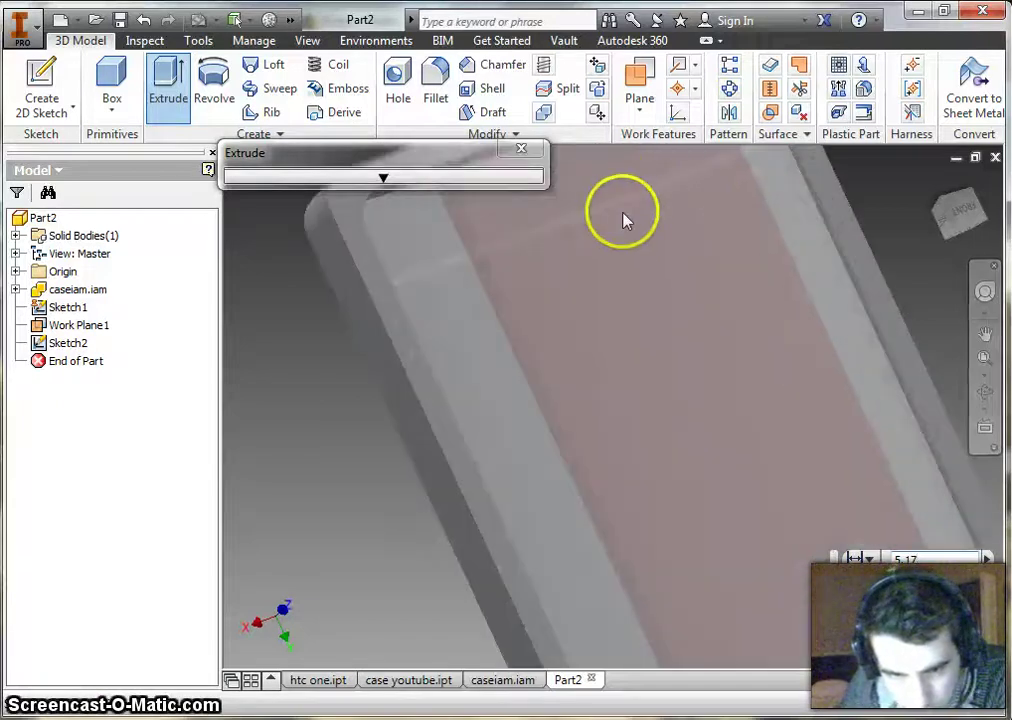
middle_click_drag(628, 219, 583, 472)
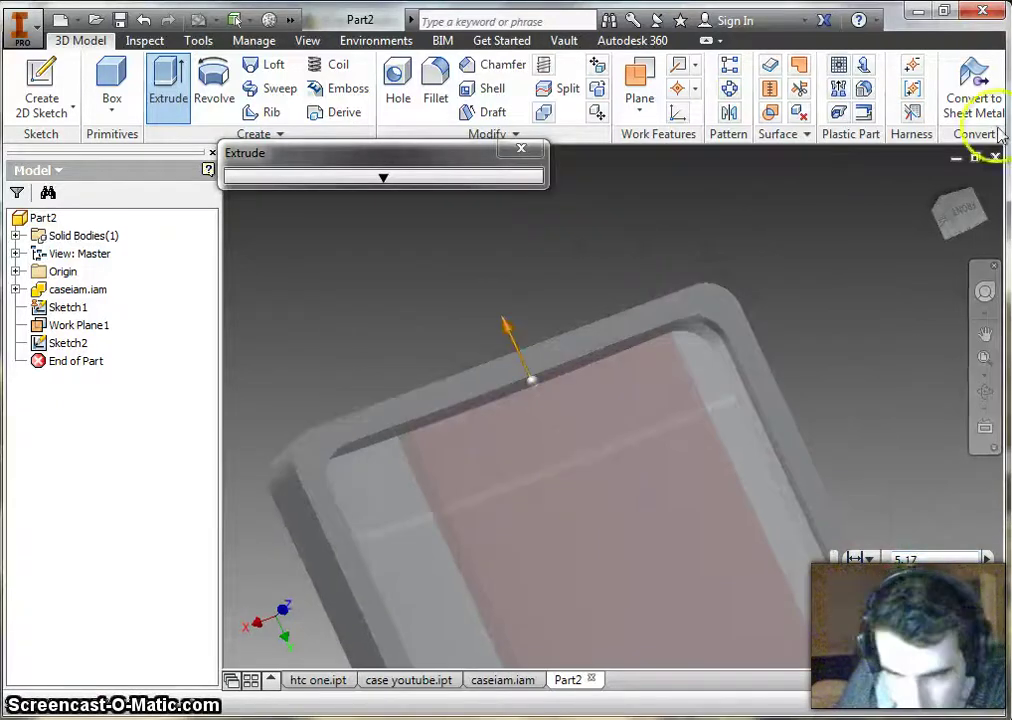
left_click(958, 207)
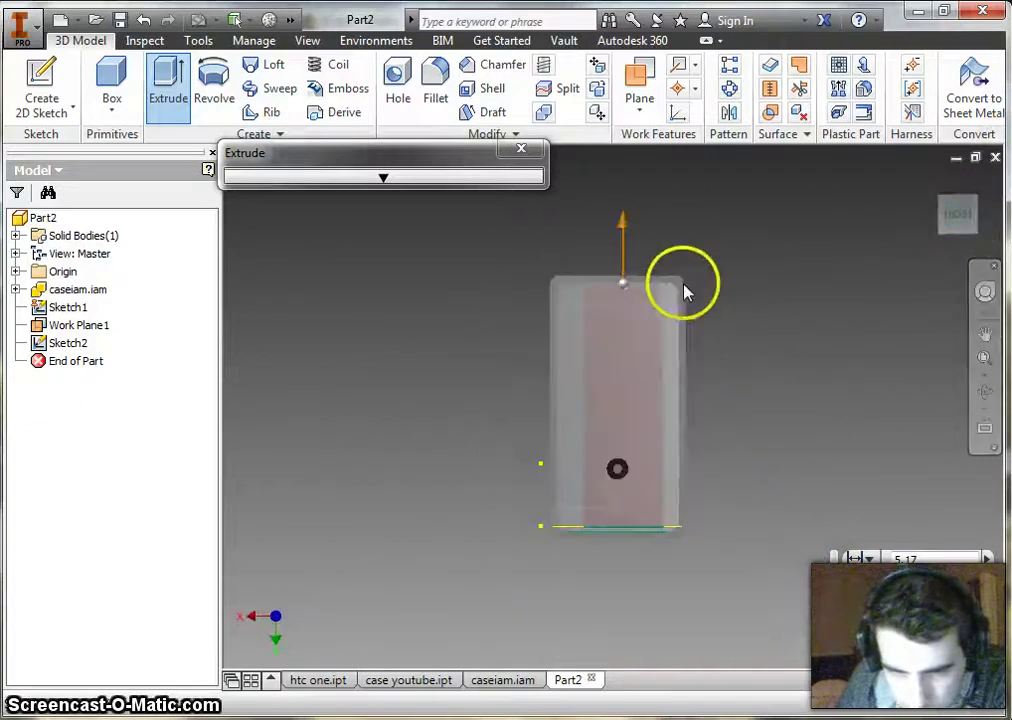
scroll(626, 302, "up", 3)
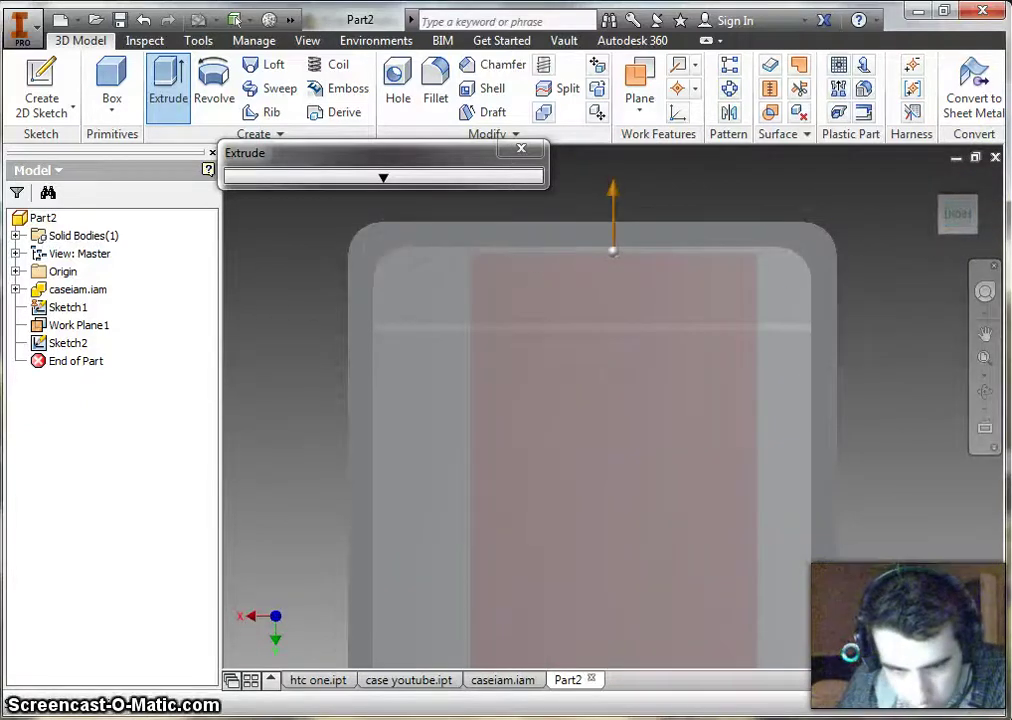
scroll(757, 445, "down", 2)
scroll(766, 445, "down", 4)
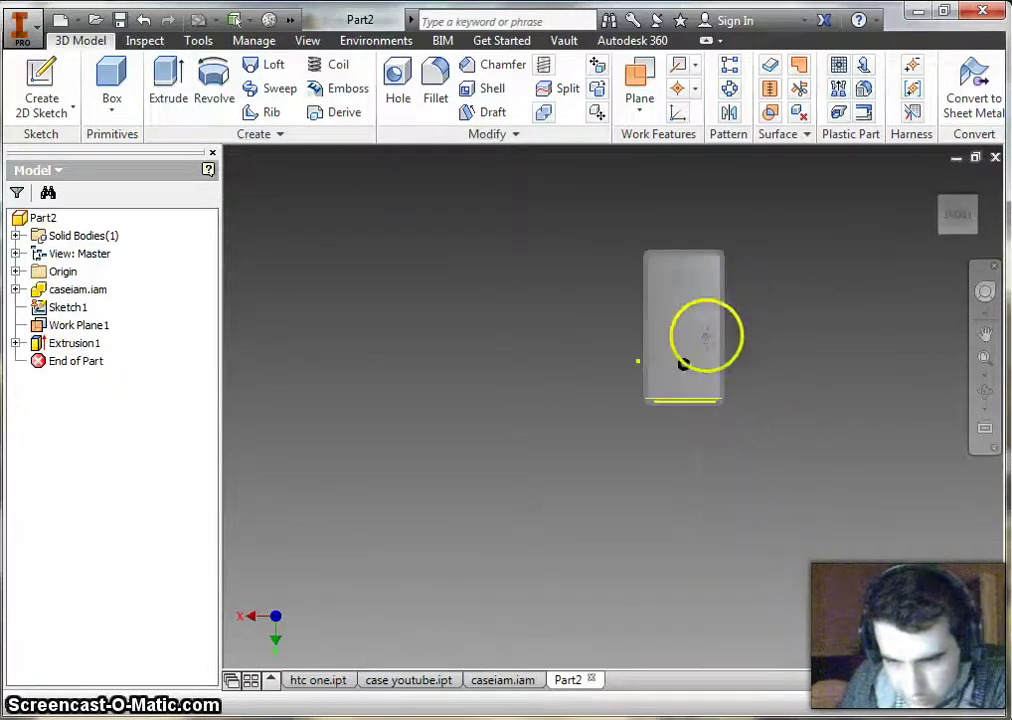
left_click(944, 222)
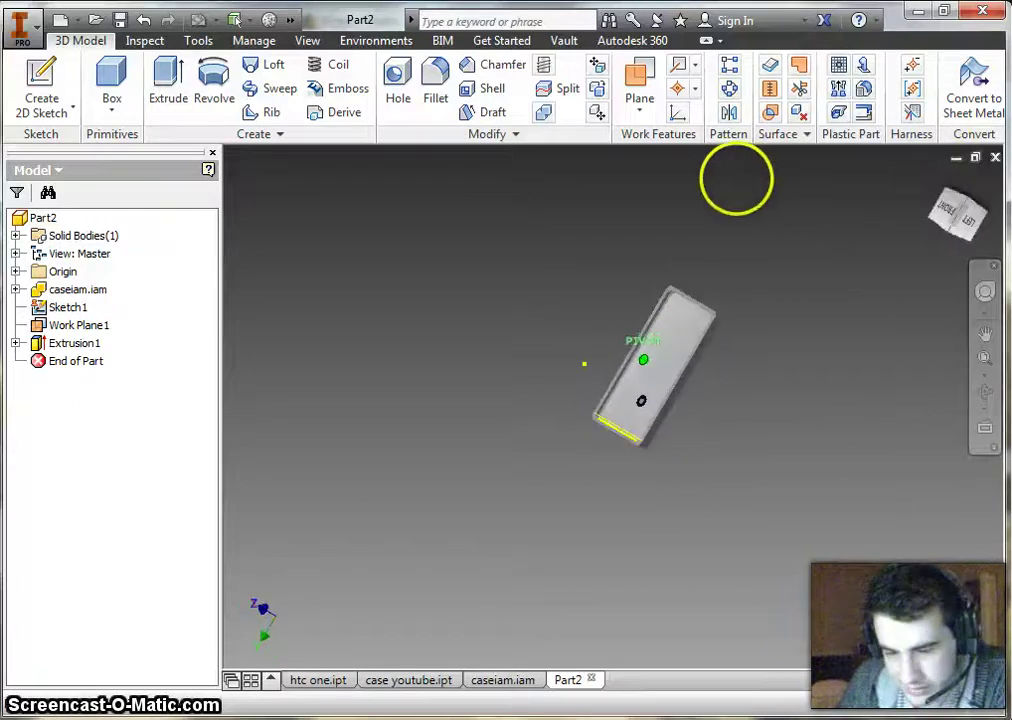
left_click_drag(948, 246, 987, 267)
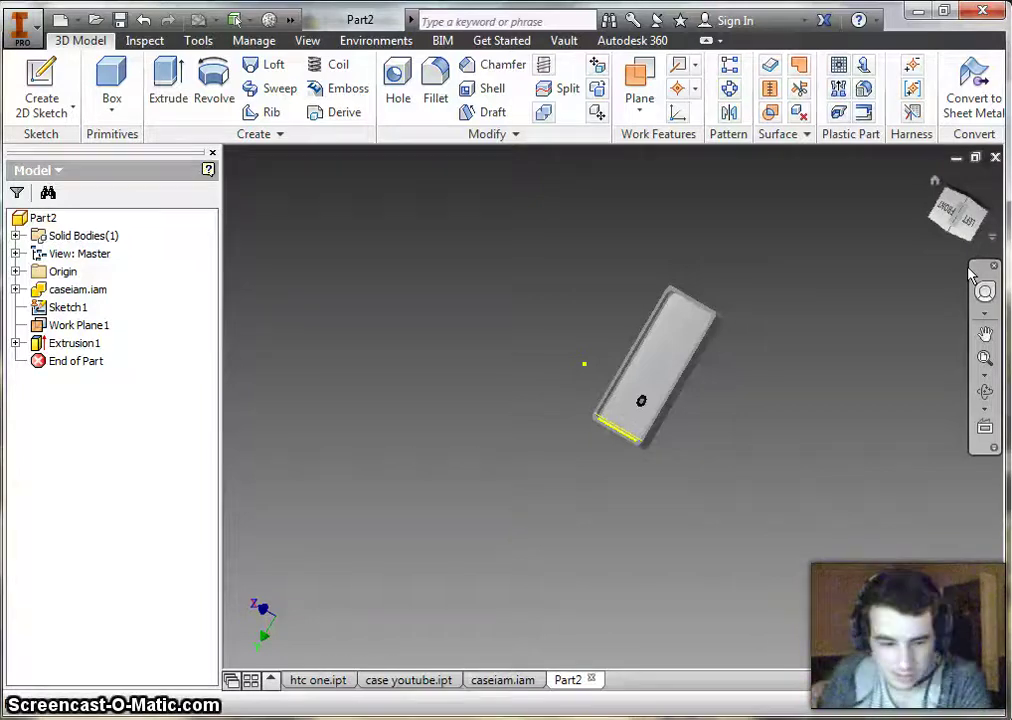
left_click(986, 360)
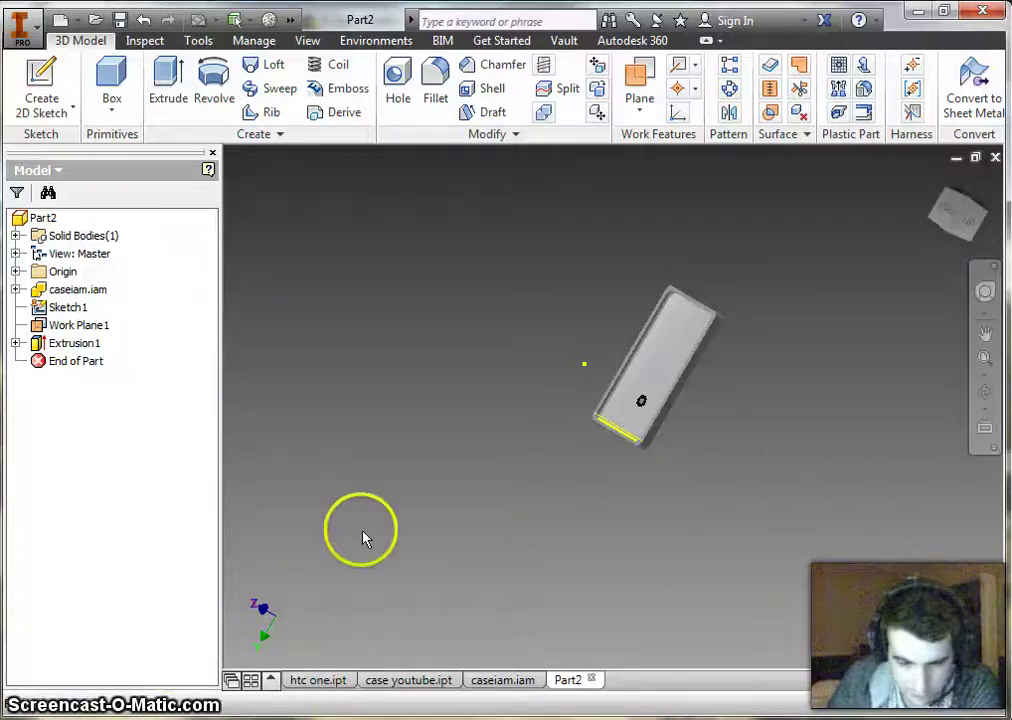